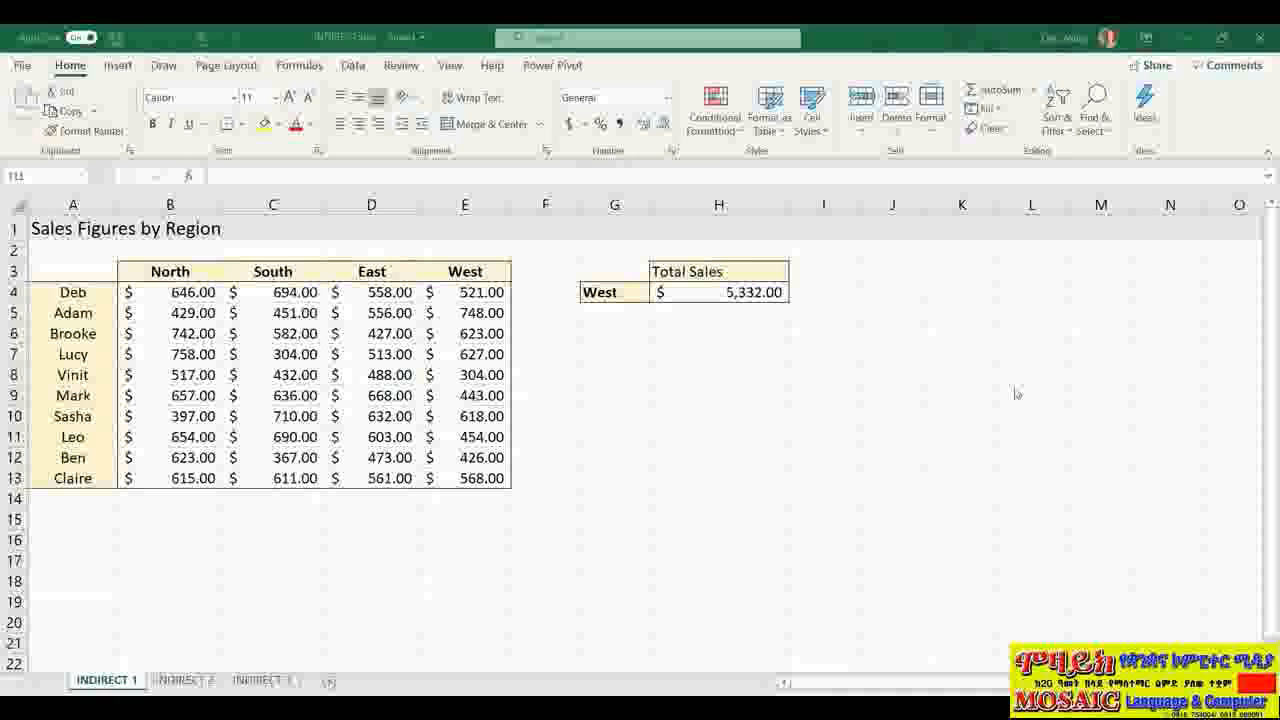
Step: Show the Formulas tab's Lookup & Reference function list to locate INDIRECT
left_click(302, 68)
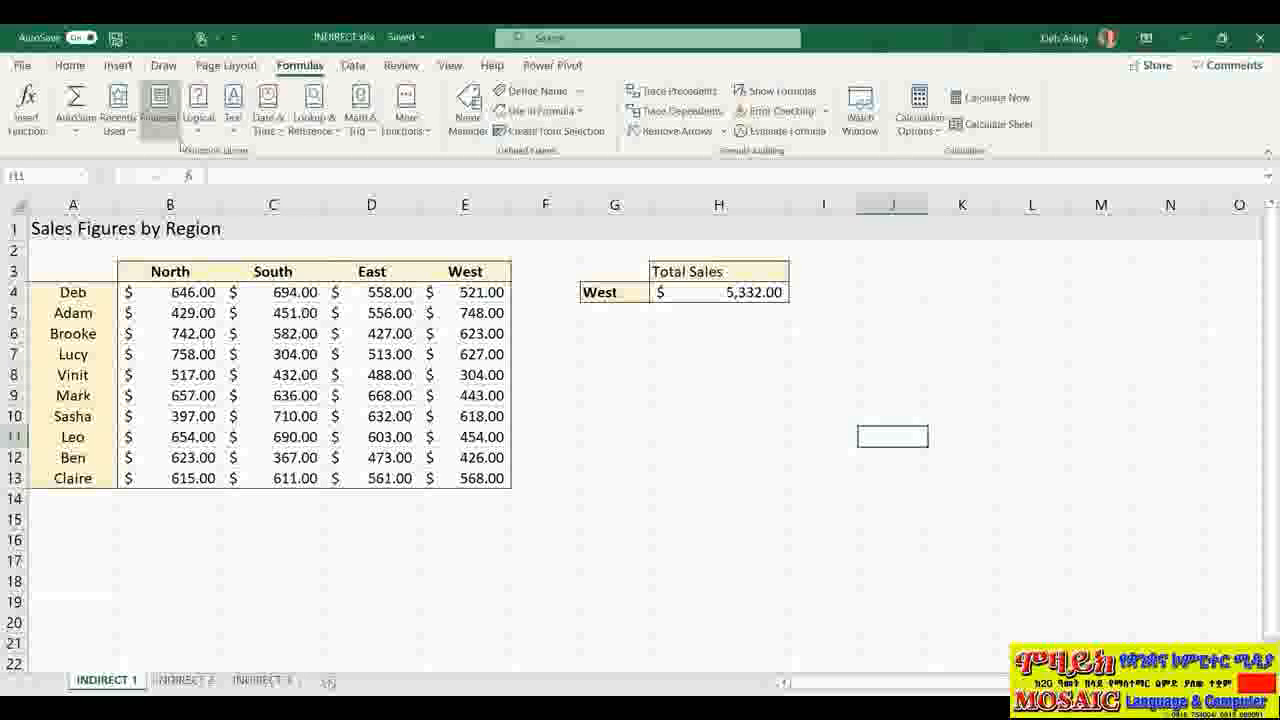
left_click(332, 131)
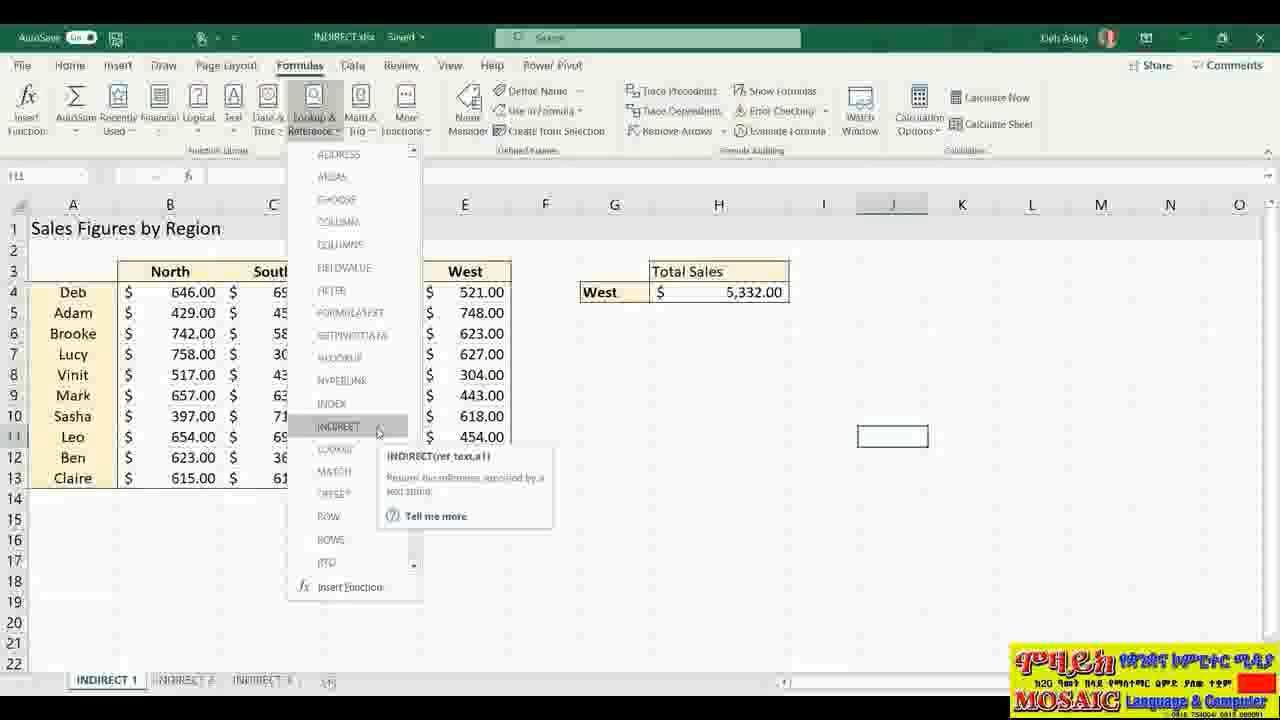
Step: Close the Lookup & Reference function list
left_click(669, 432)
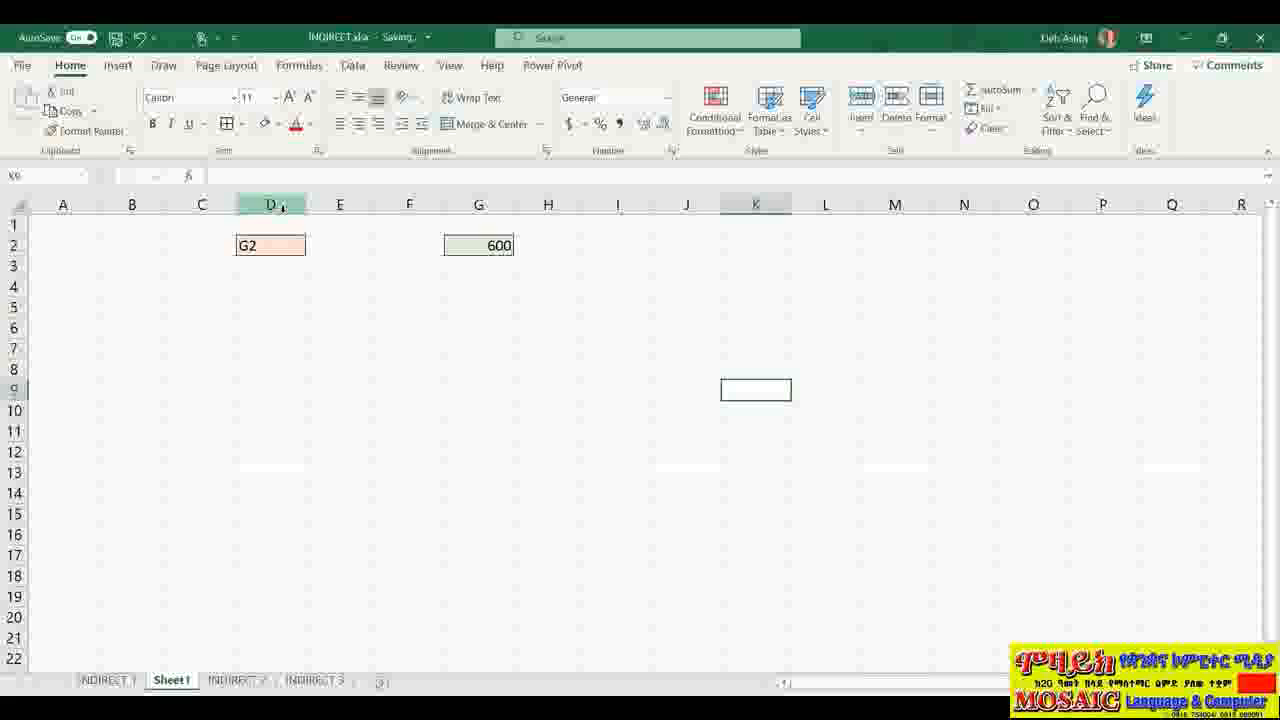
Step: Check D2 holding the text G2 and G2 holding 600, then widen column A
left_click(268, 248)
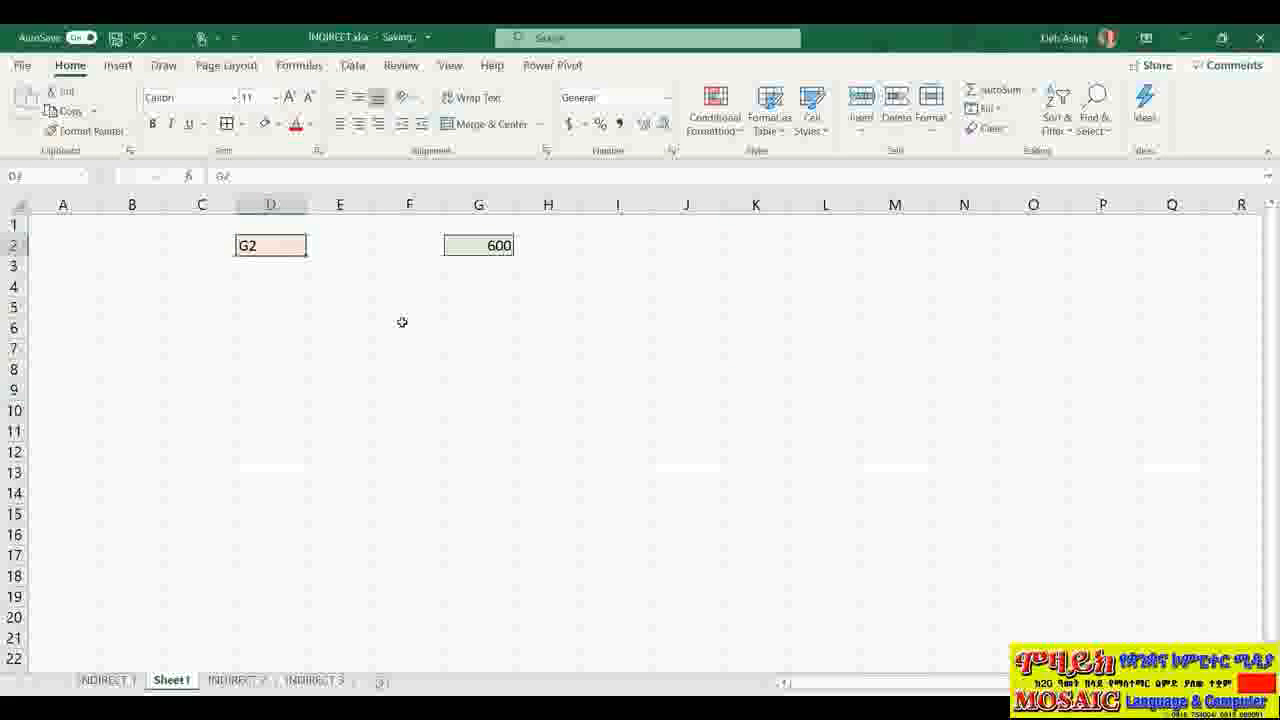
left_click(483, 246)
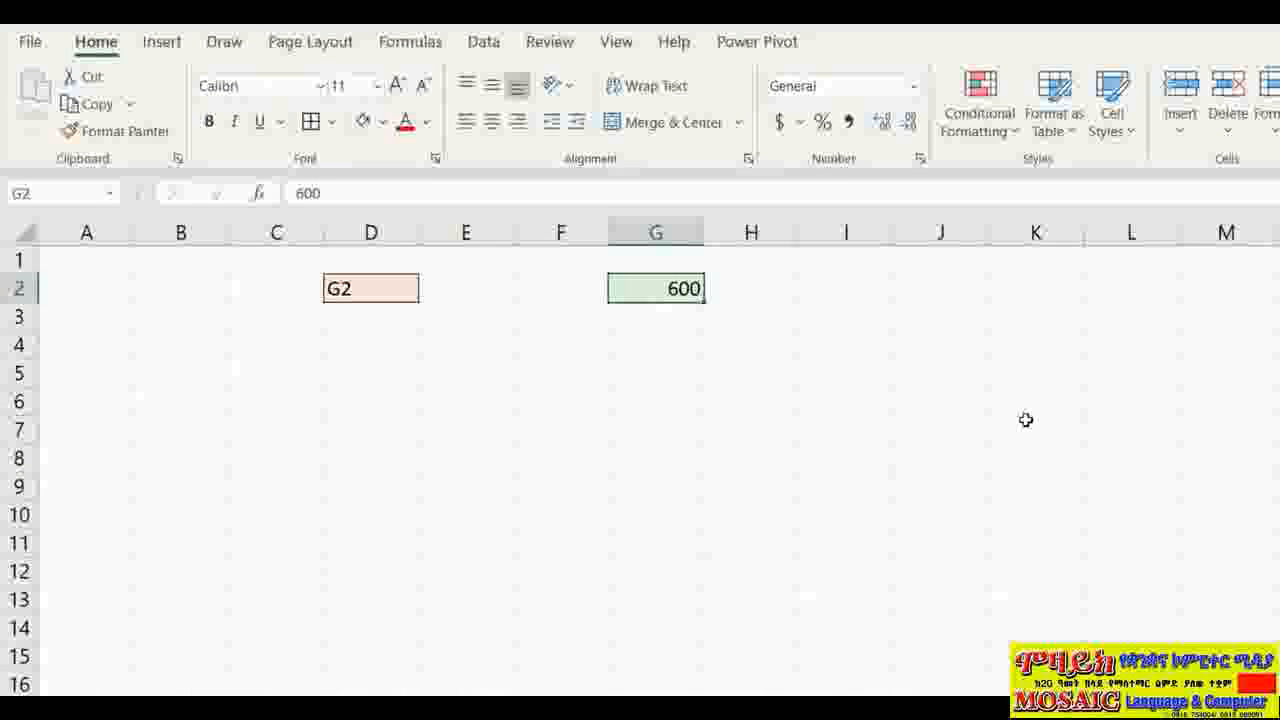
left_click_drag(136, 234, 243, 234)
Step: Enter =INDIRECT(D2) in A2 so it returns 600
left_click(108, 288)
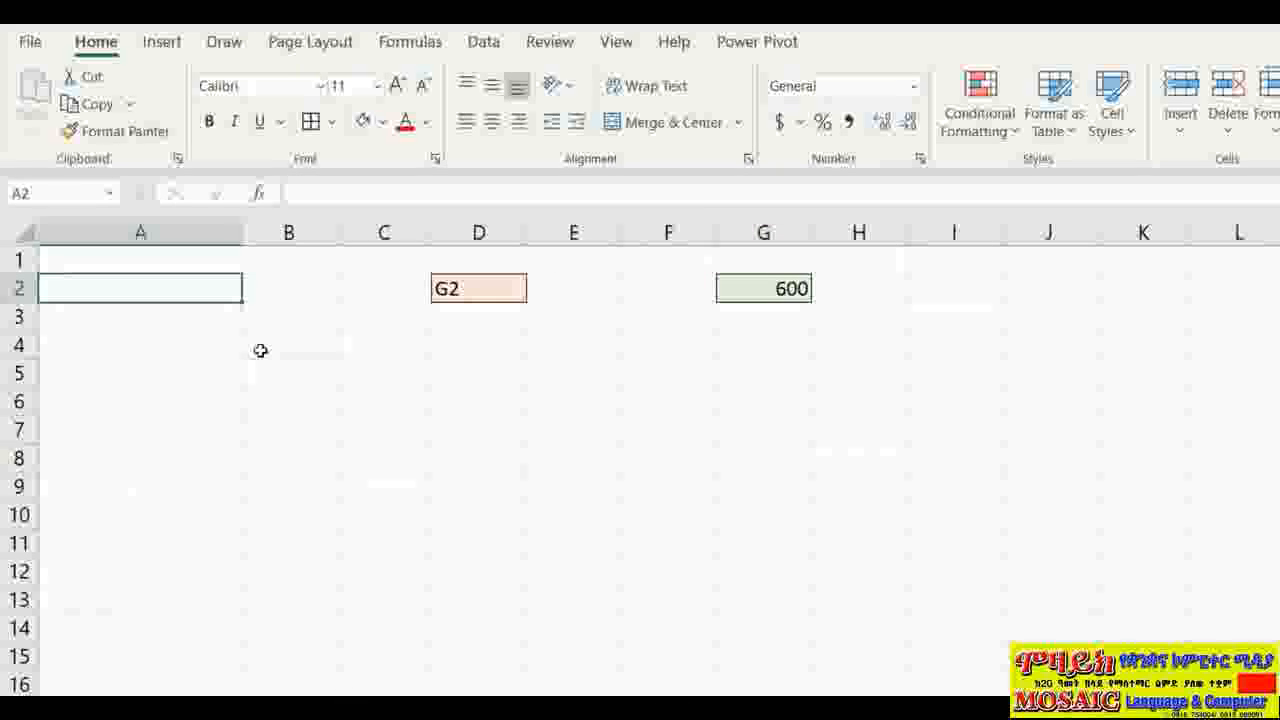
type("=INDIRECT")
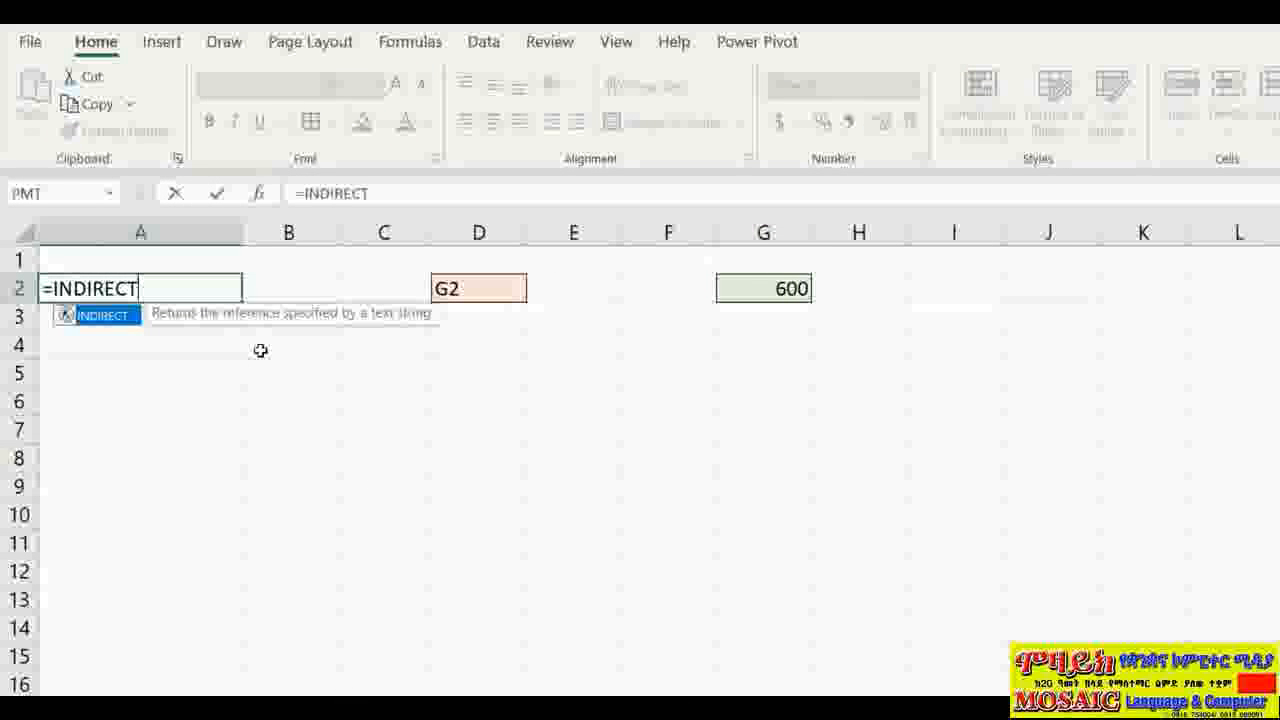
type("(")
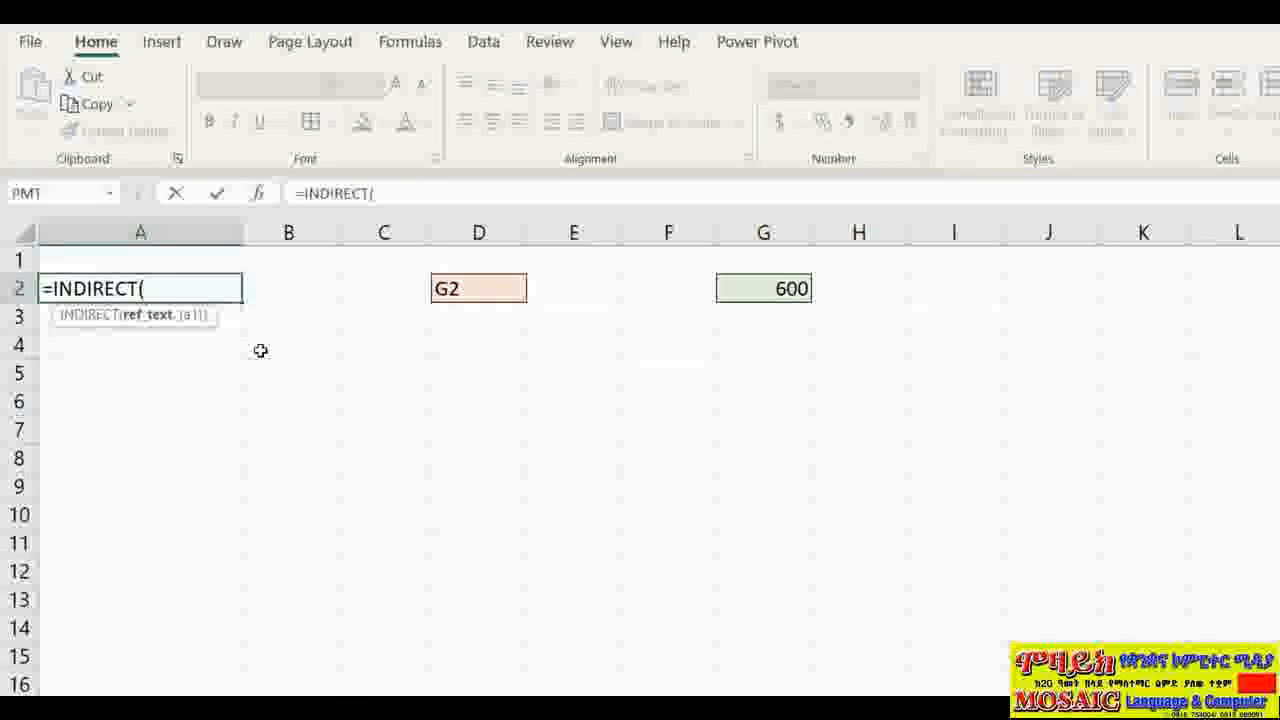
left_click(489, 292)
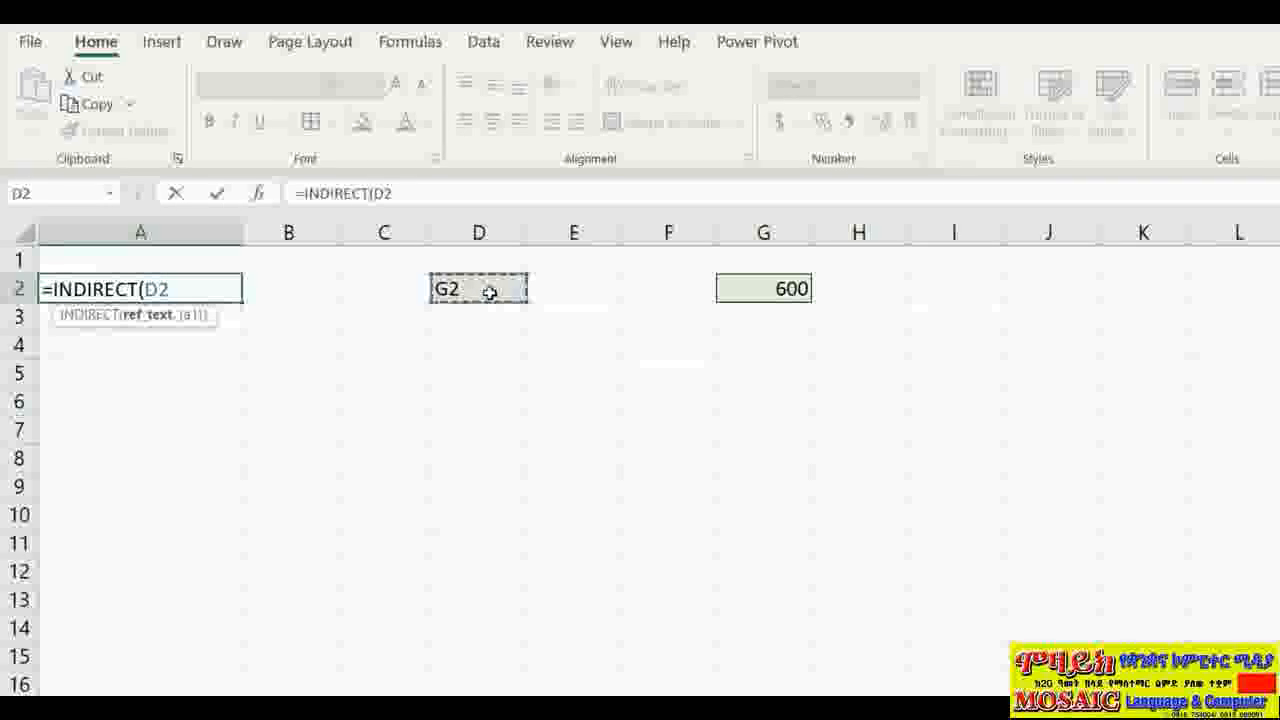
type(")")
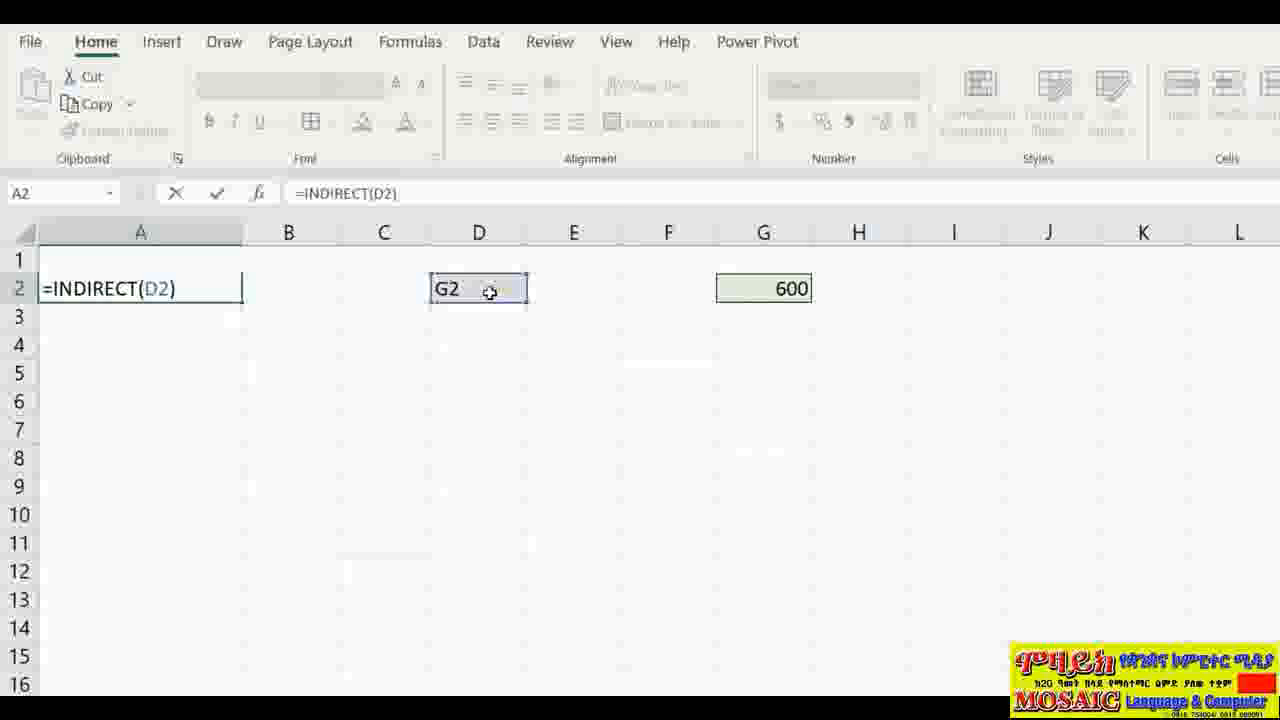
key("Return")
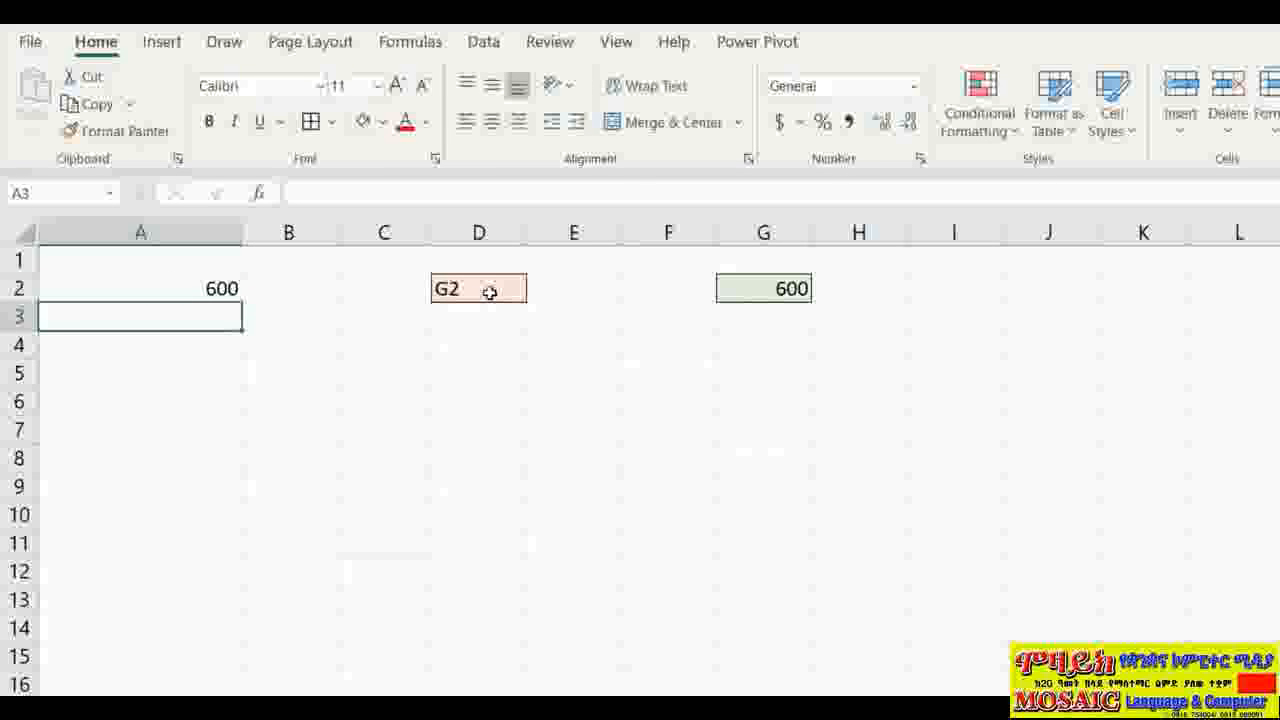
Step: Review the =INDIRECT(D2) formula in A2 and confirm it unchanged
double_click(188, 290)
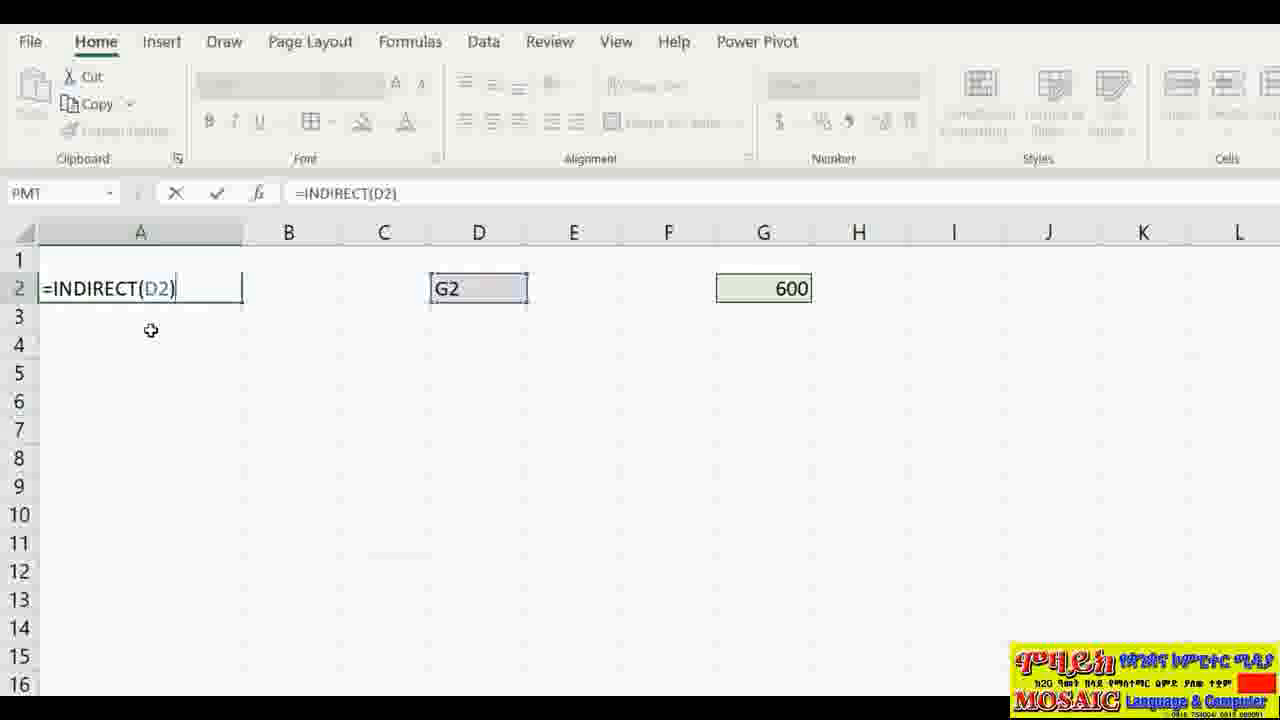
key("Return")
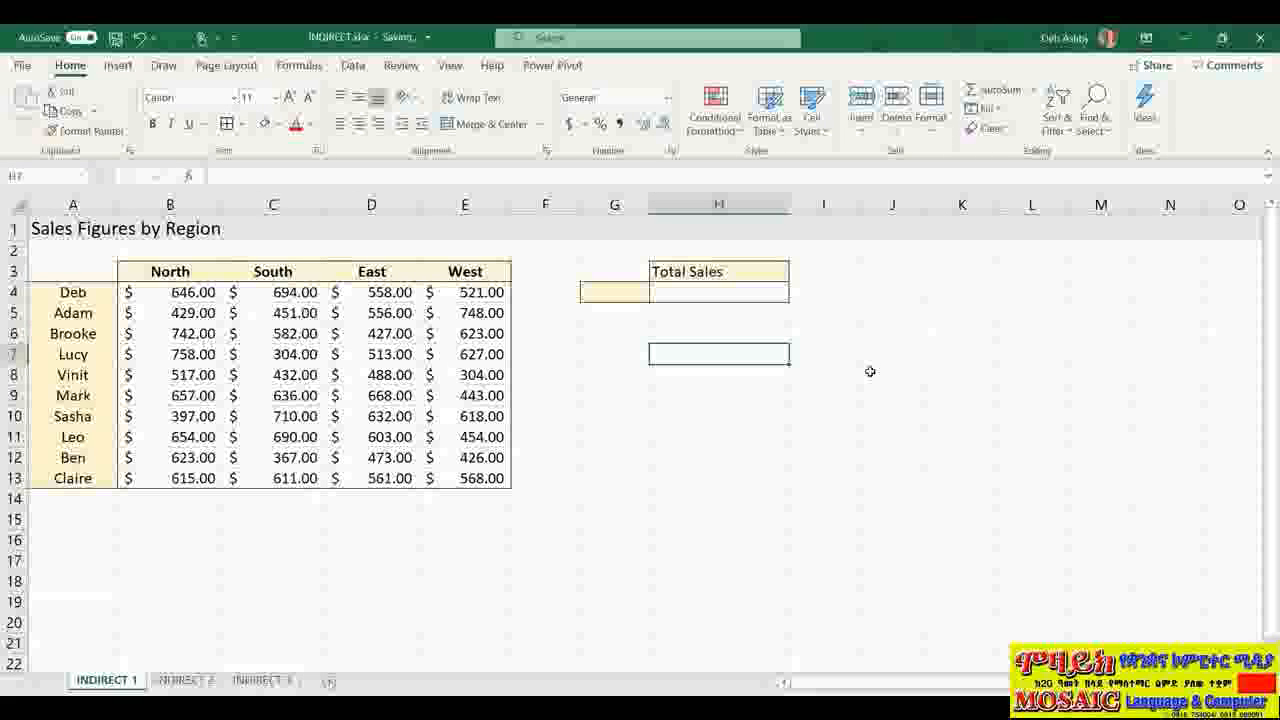
left_click(614, 290)
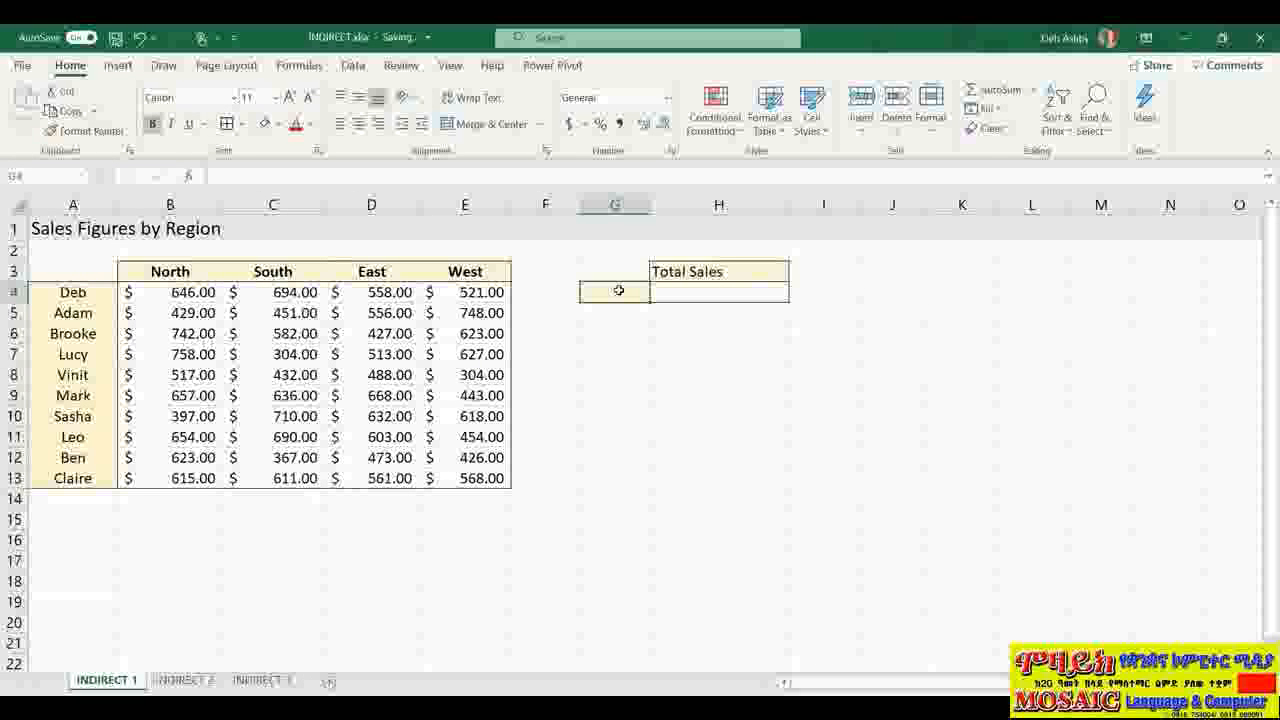
left_click(706, 291)
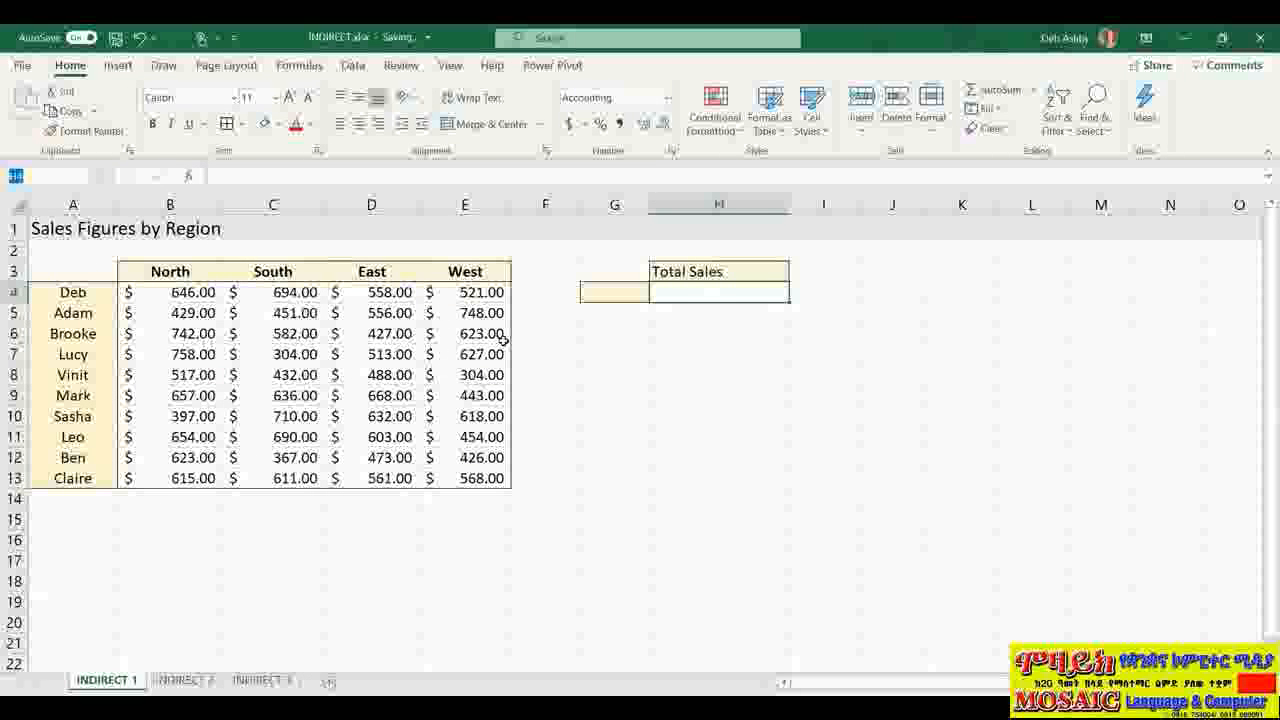
left_click(187, 274)
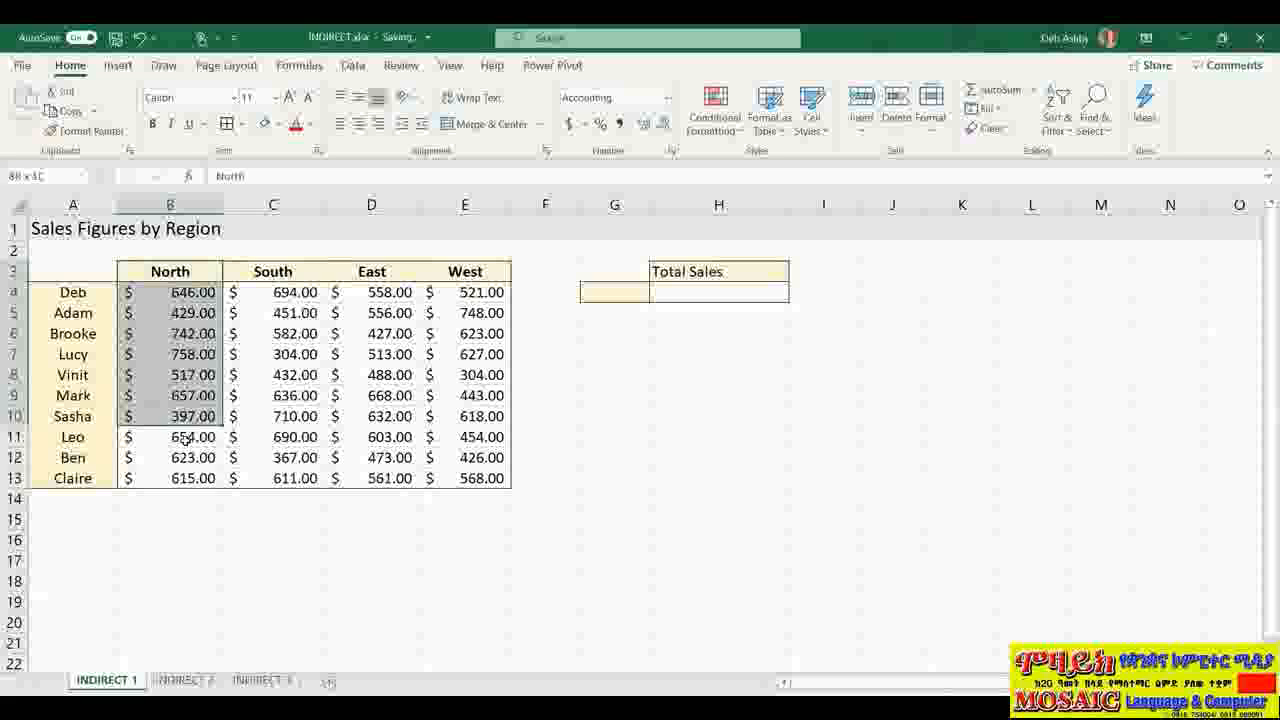
left_click_drag(185, 440, 180, 479)
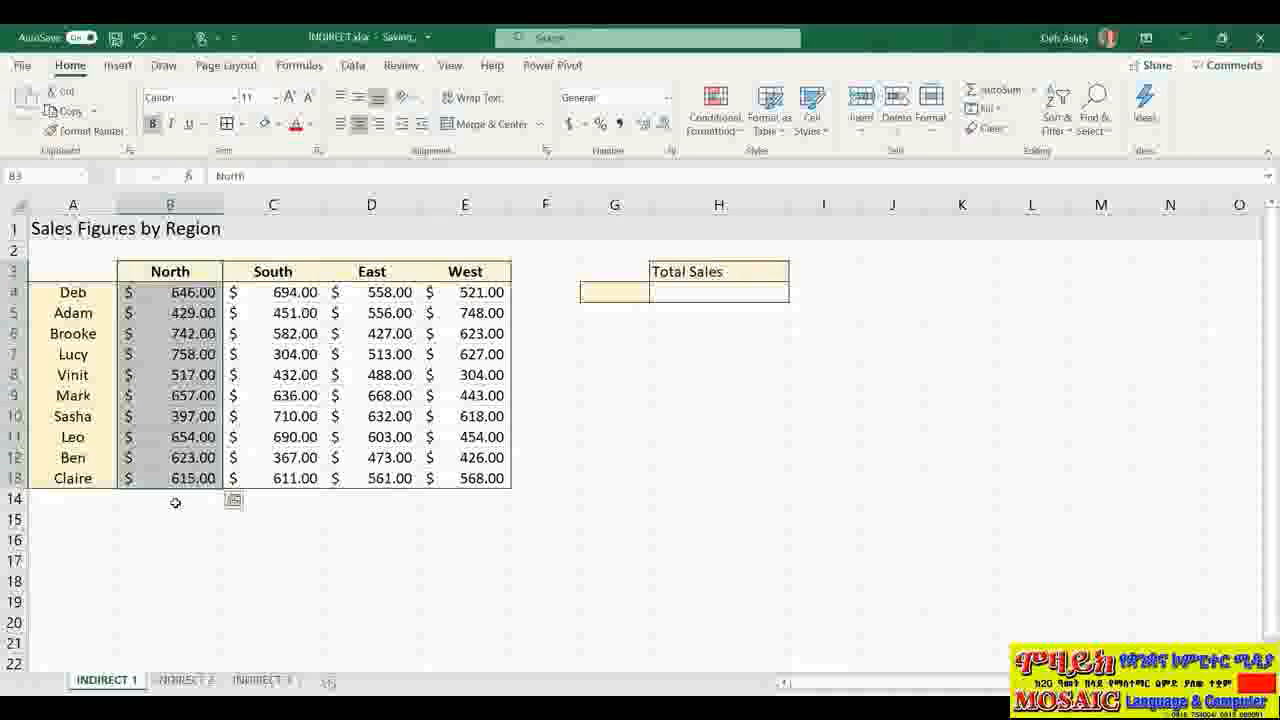
left_click_drag(262, 271, 284, 478)
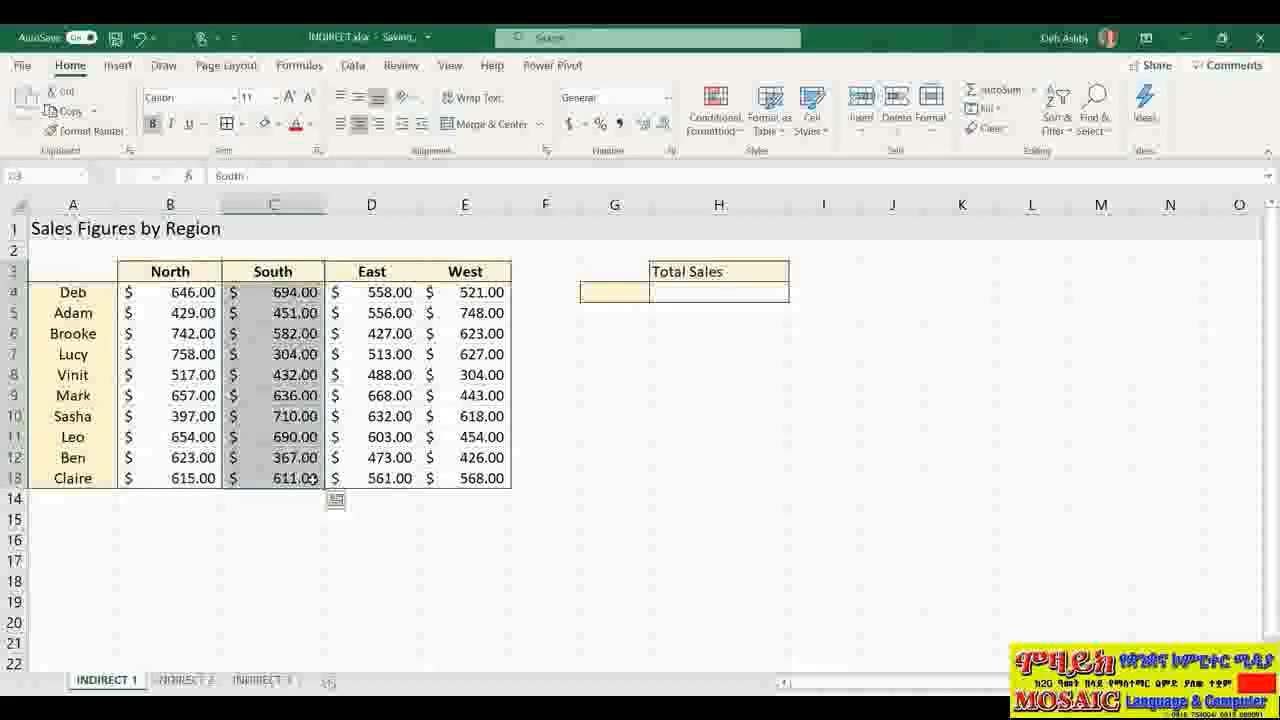
left_click_drag(390, 271, 388, 480)
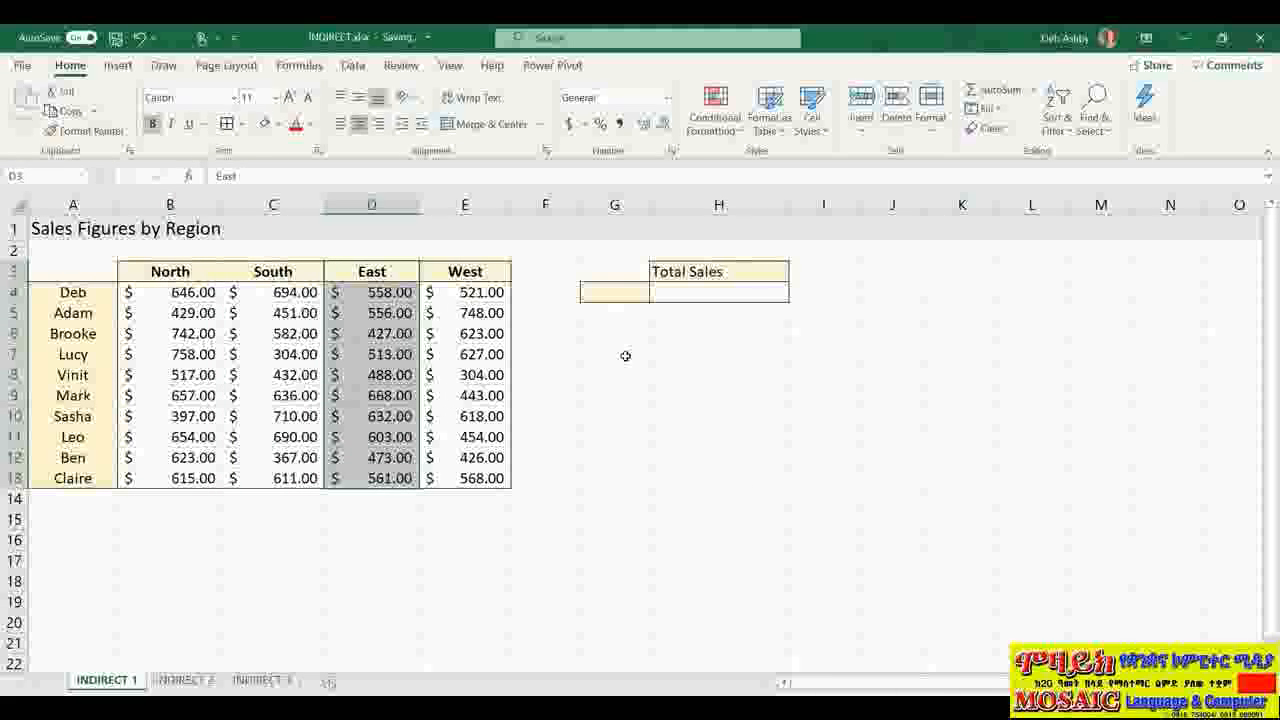
left_click_drag(481, 447, 486, 479)
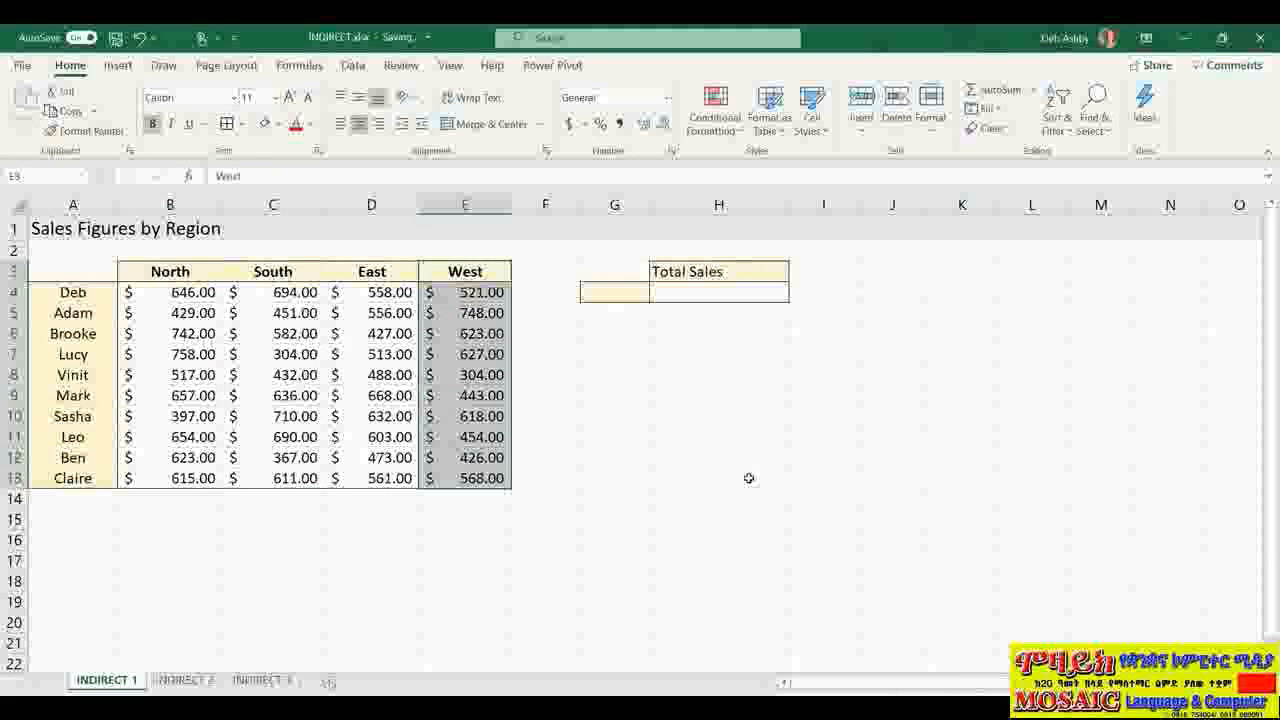
left_click(82, 178)
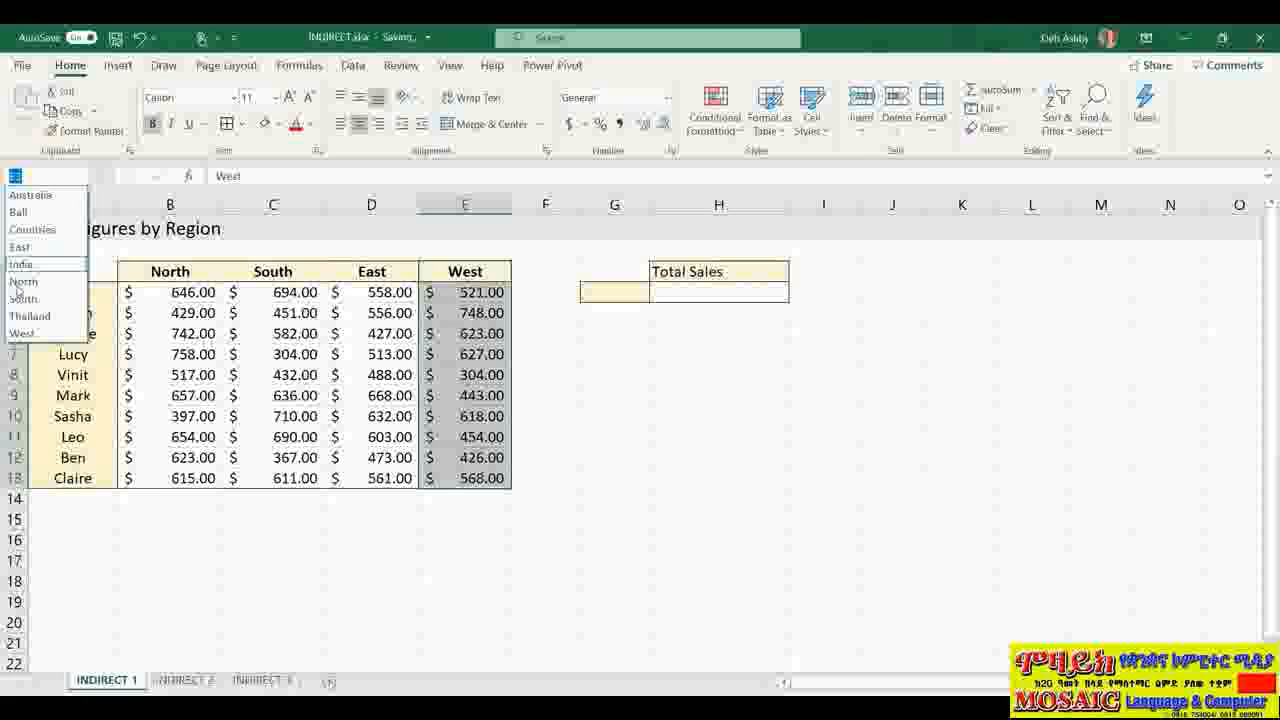
left_click(833, 465)
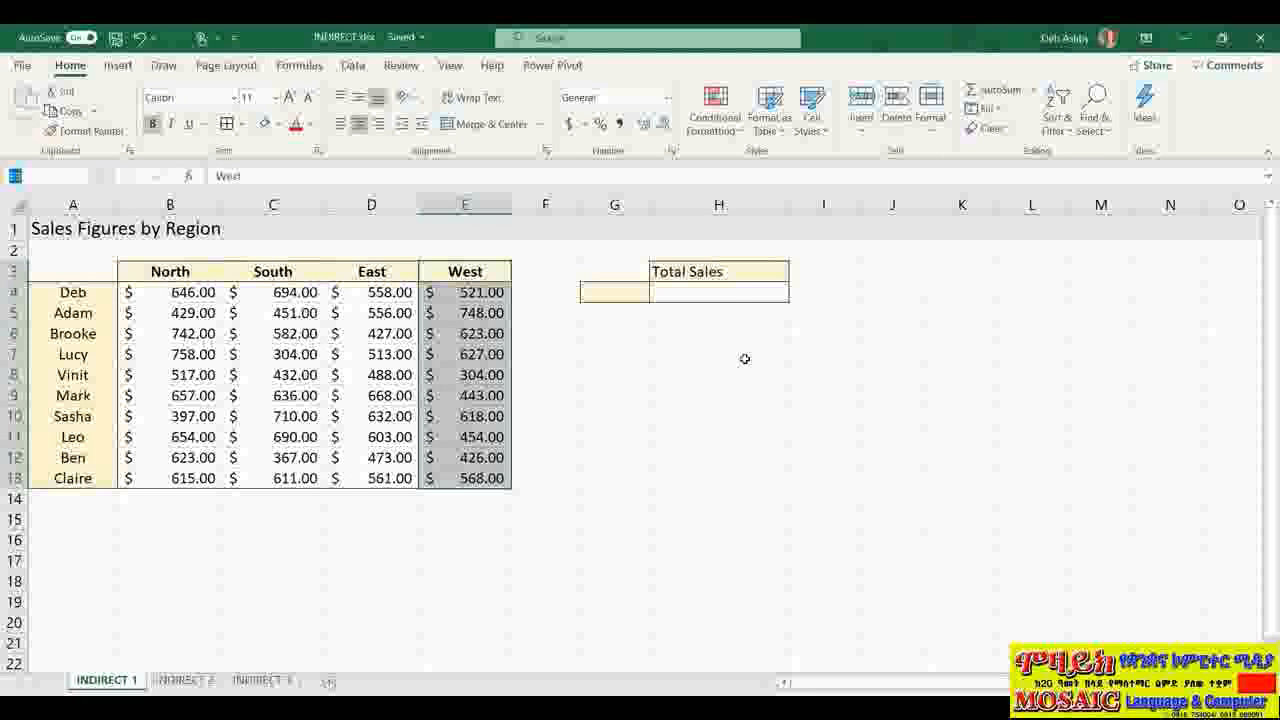
left_click(726, 296)
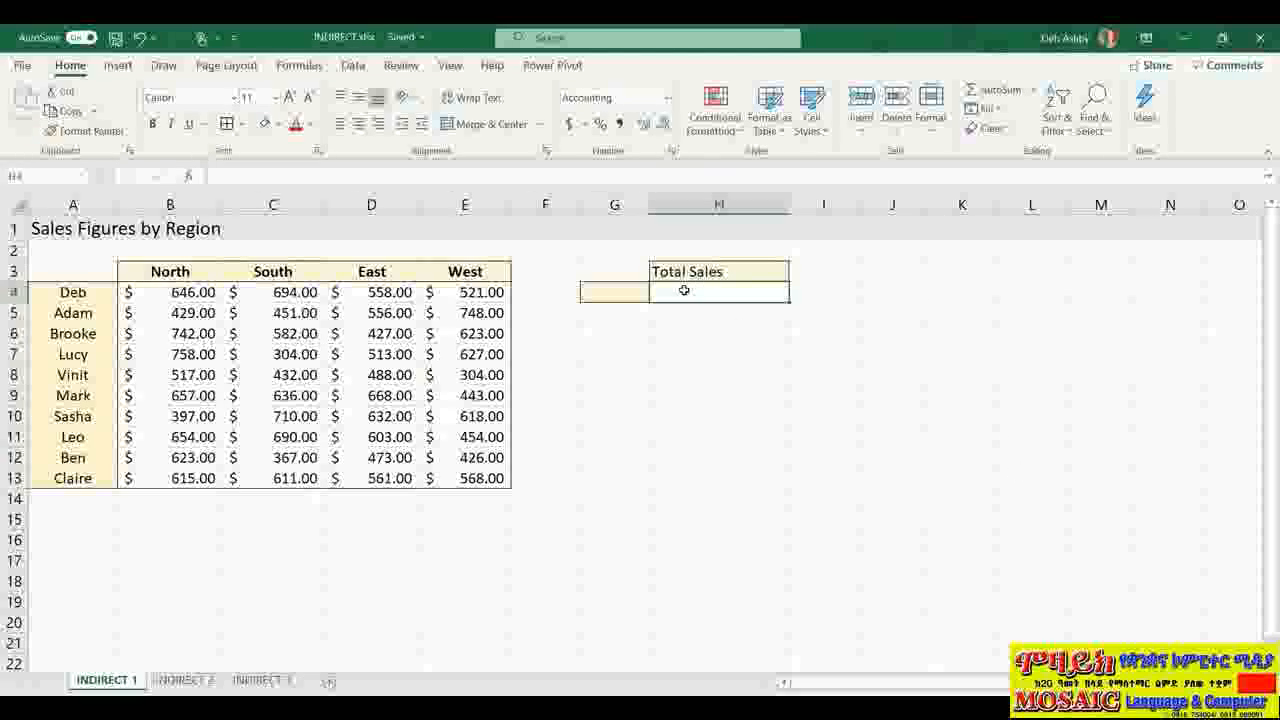
Step: Enter =SUM(INDIRECT(G4)) as the Total Sales formula in H4
type("=S")
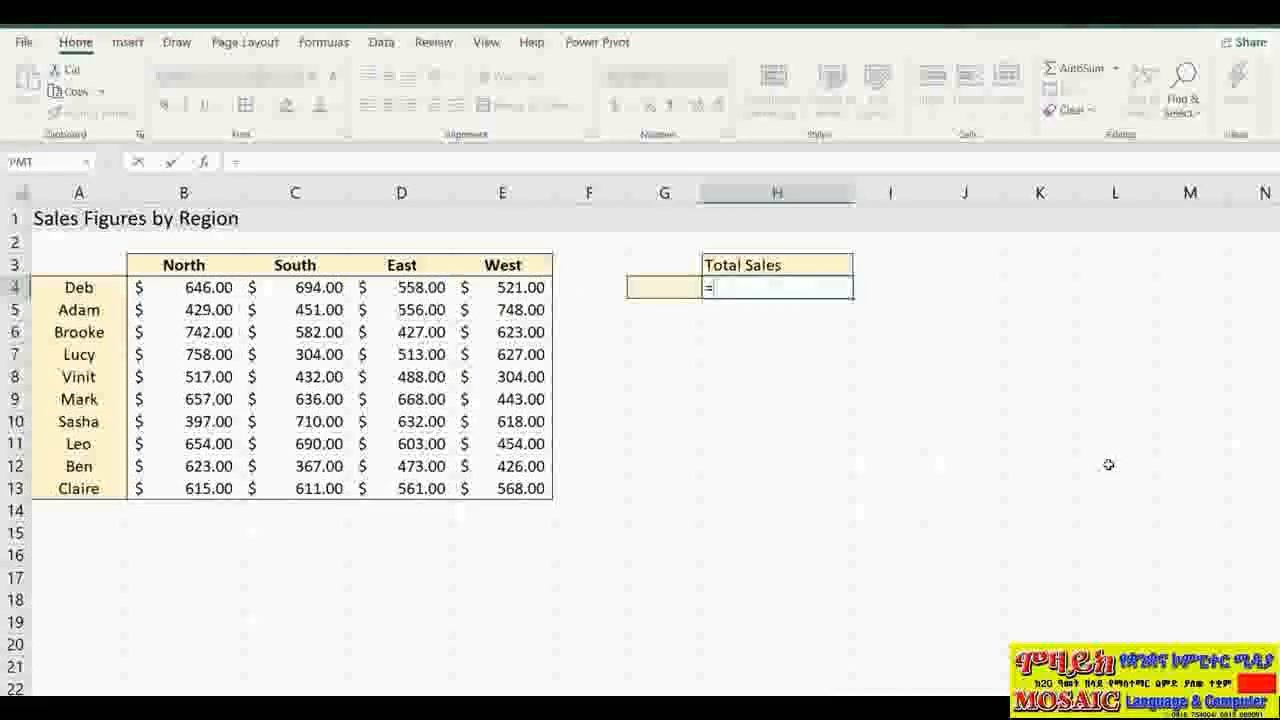
type("UM(")
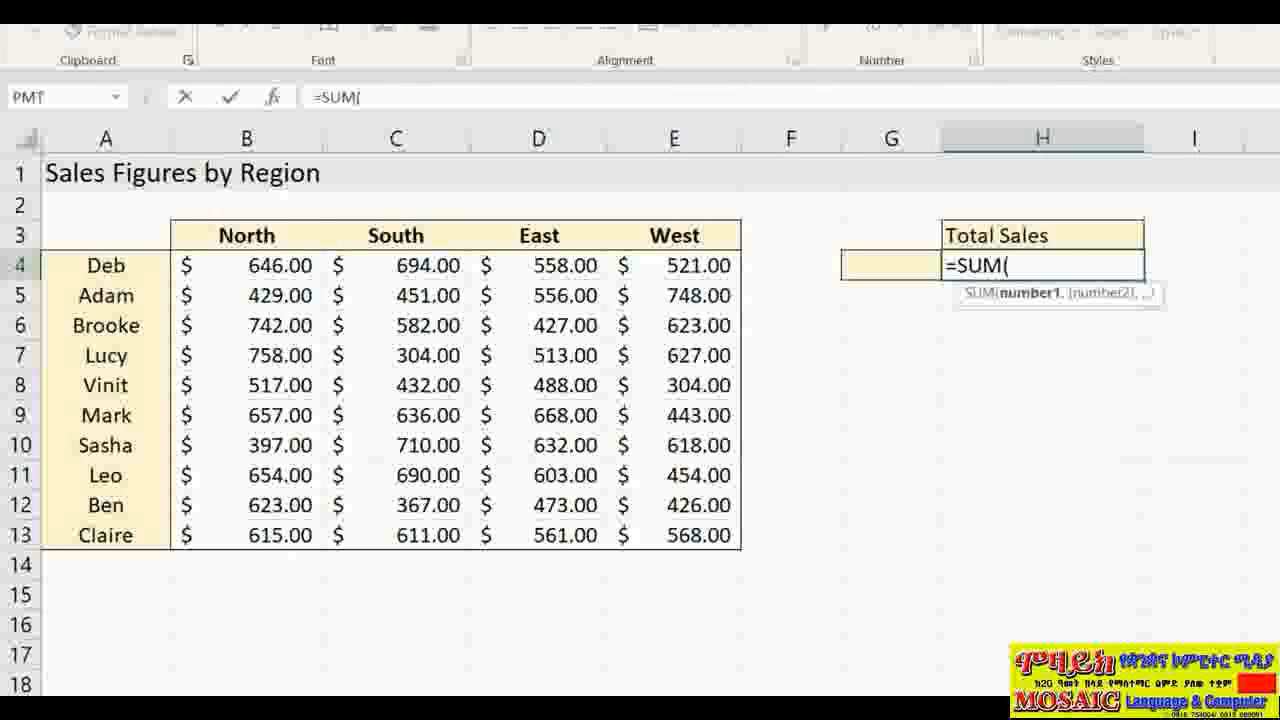
type("INDO")
key("BackSpace")
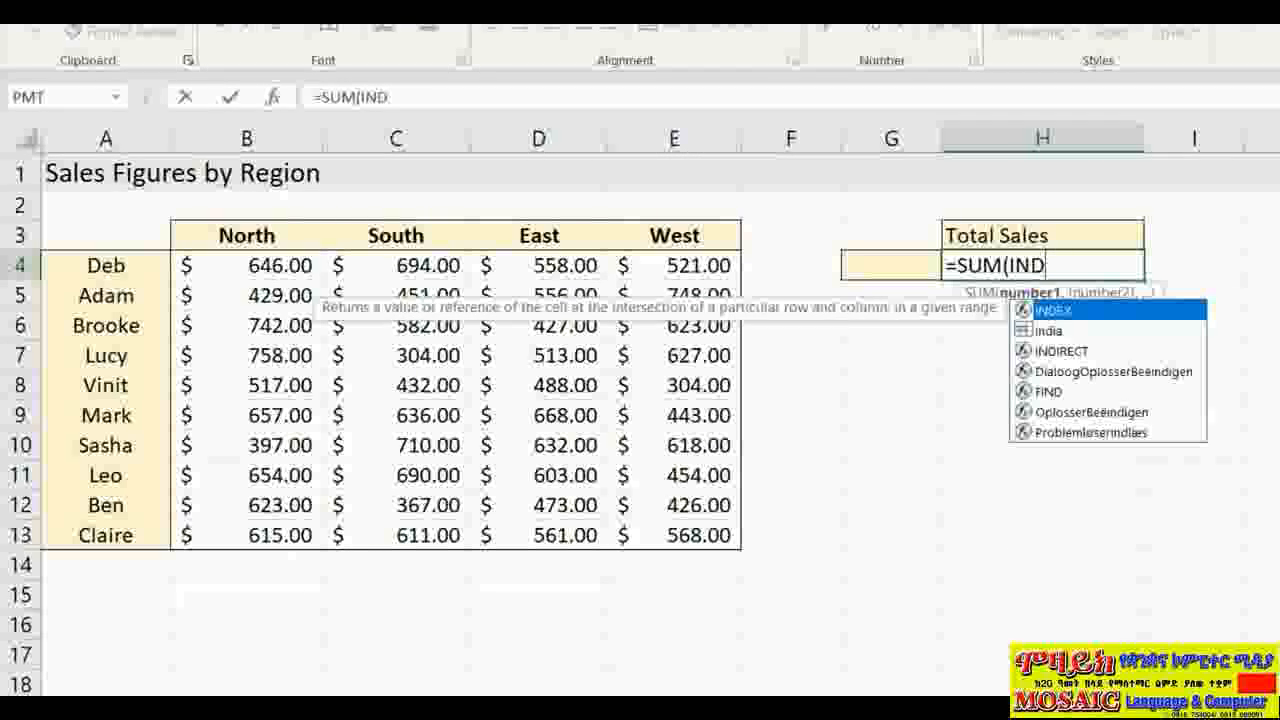
type("IRECT(")
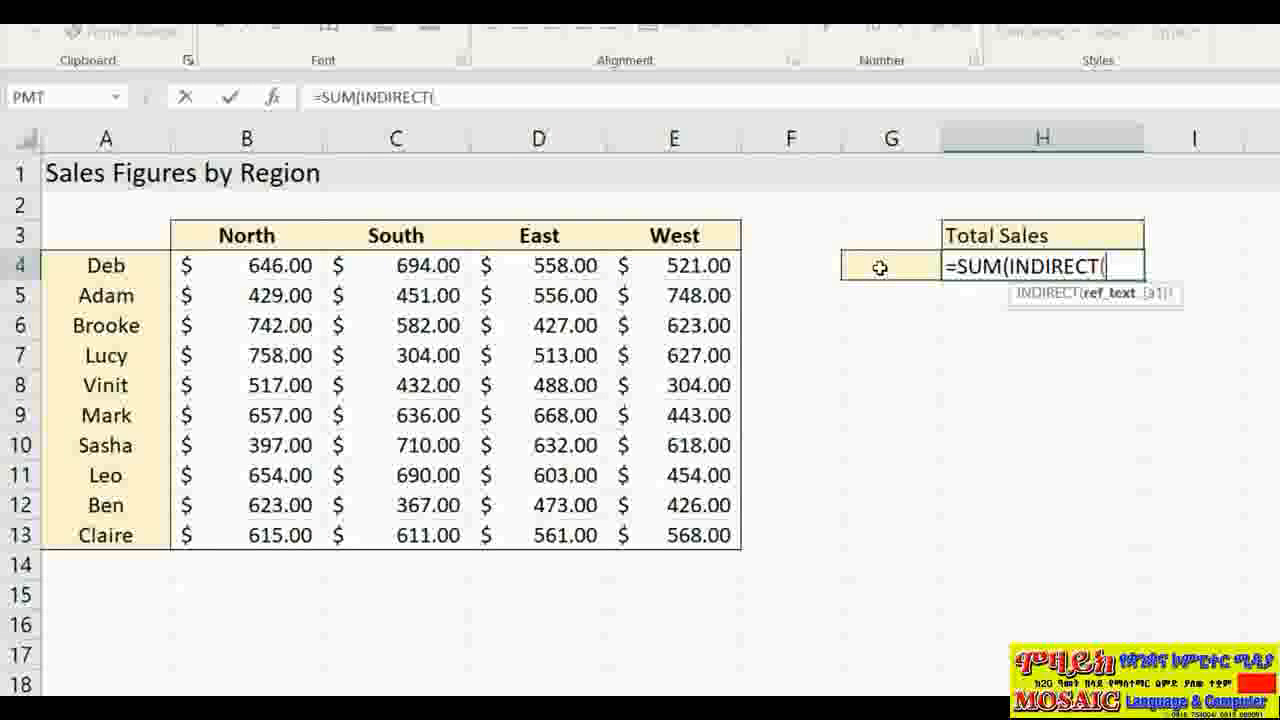
left_click(879, 267)
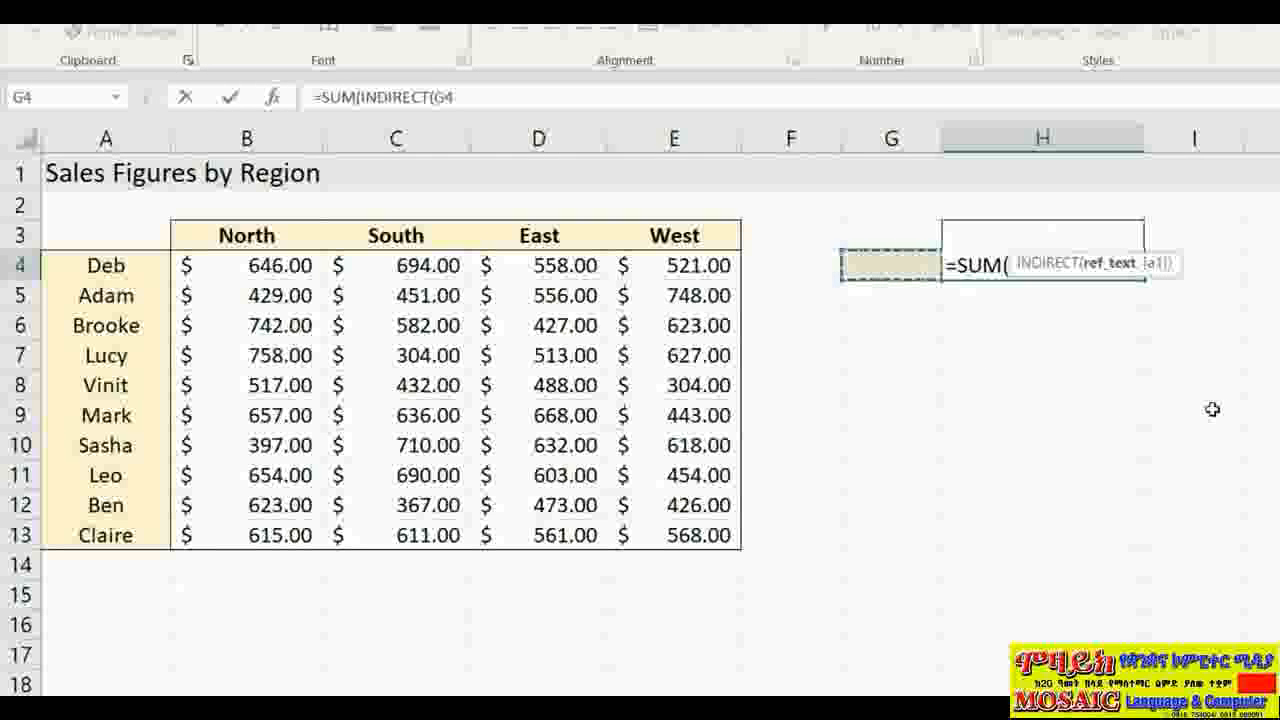
type(")")
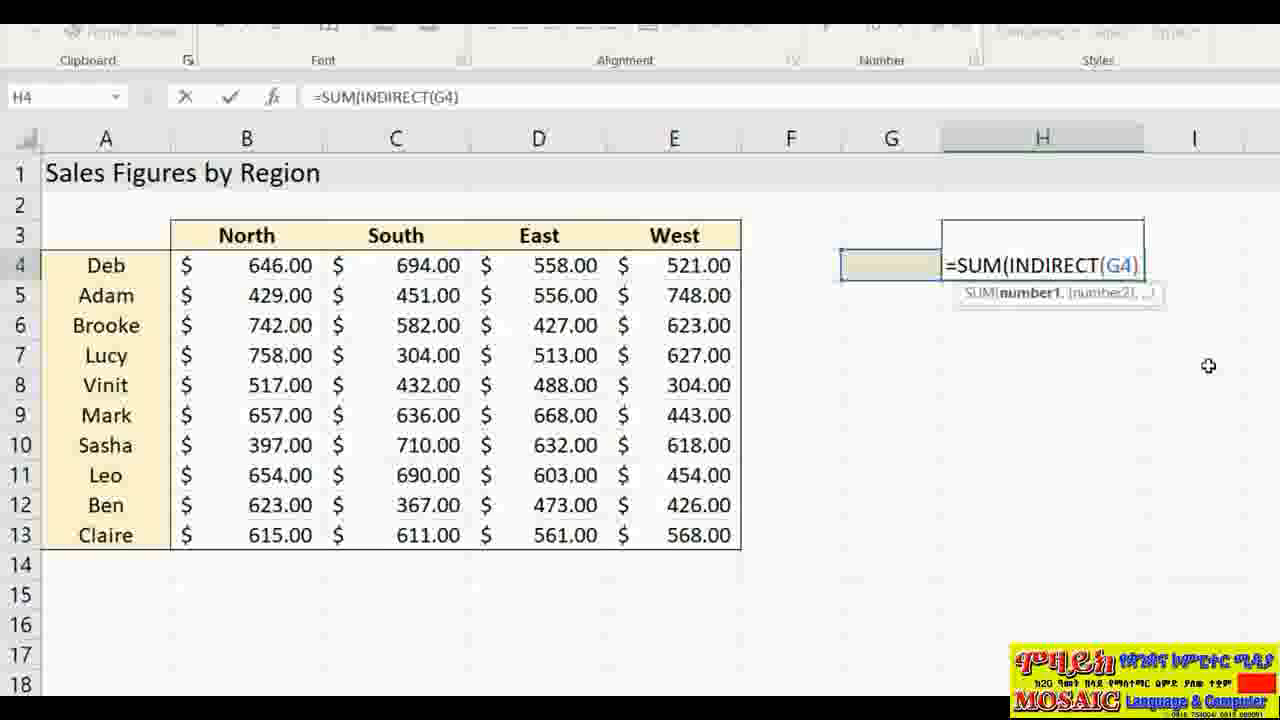
type(")")
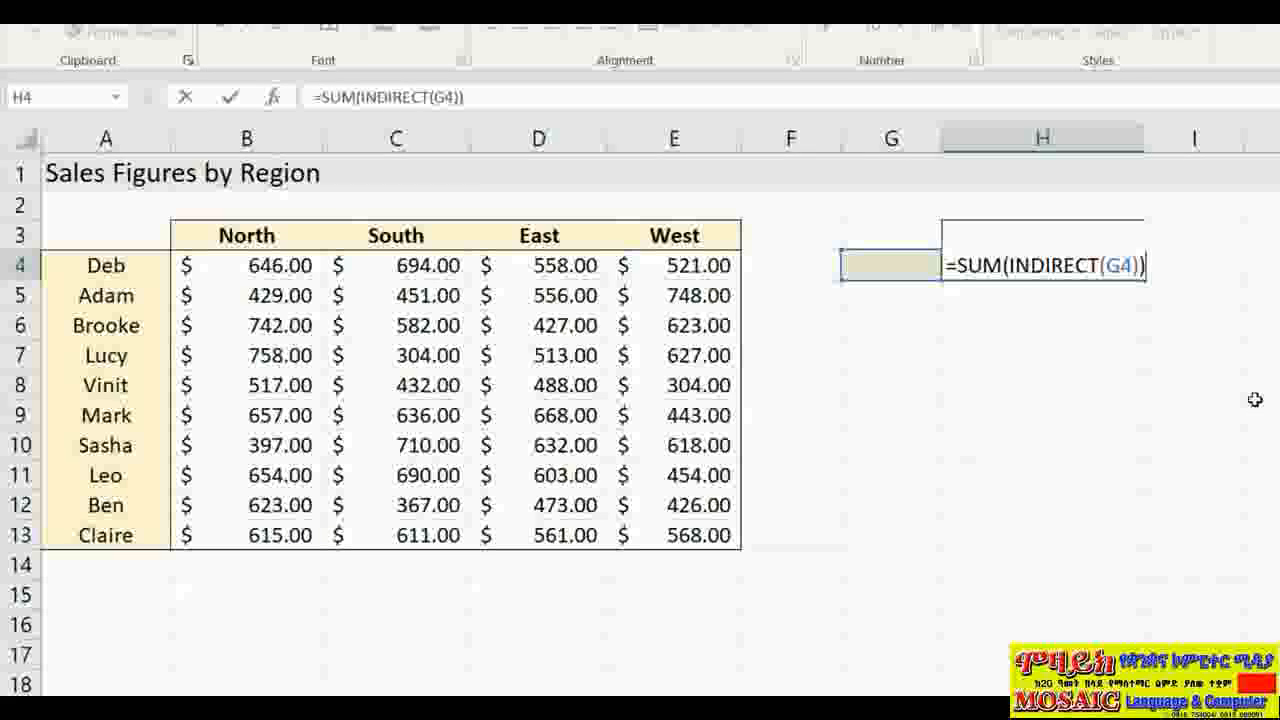
left_click(1164, 269)
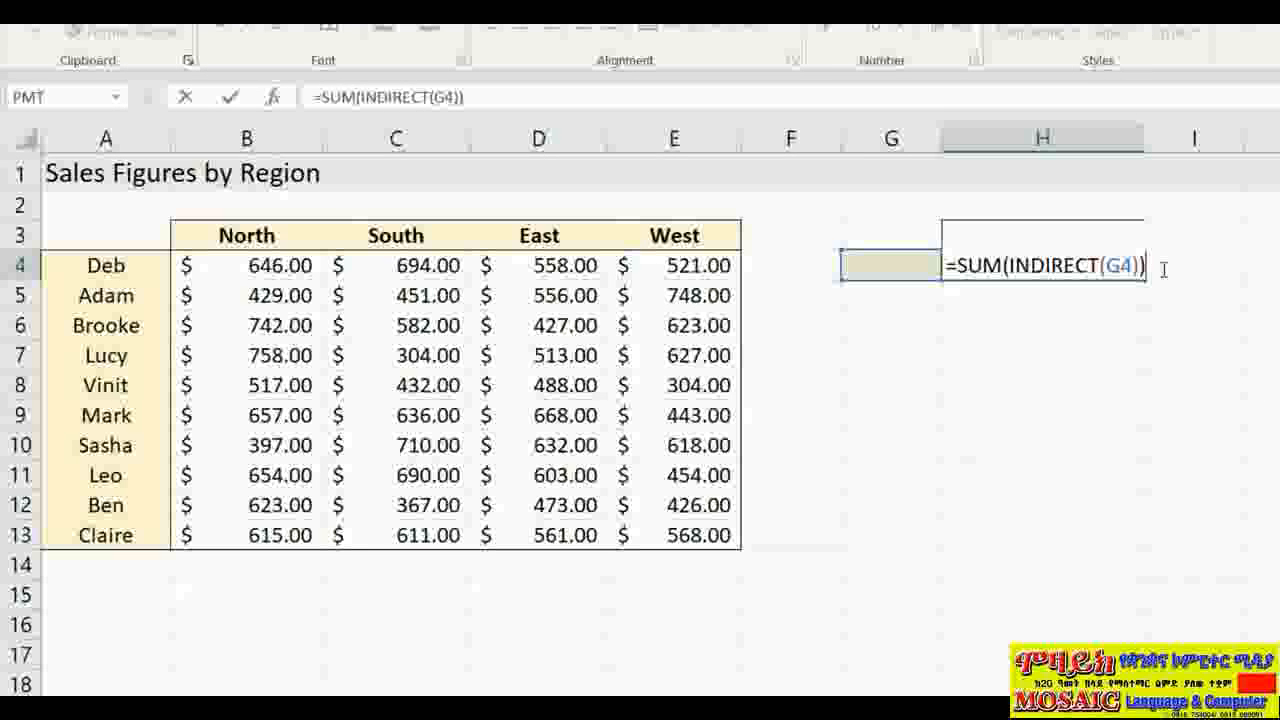
key("Return")
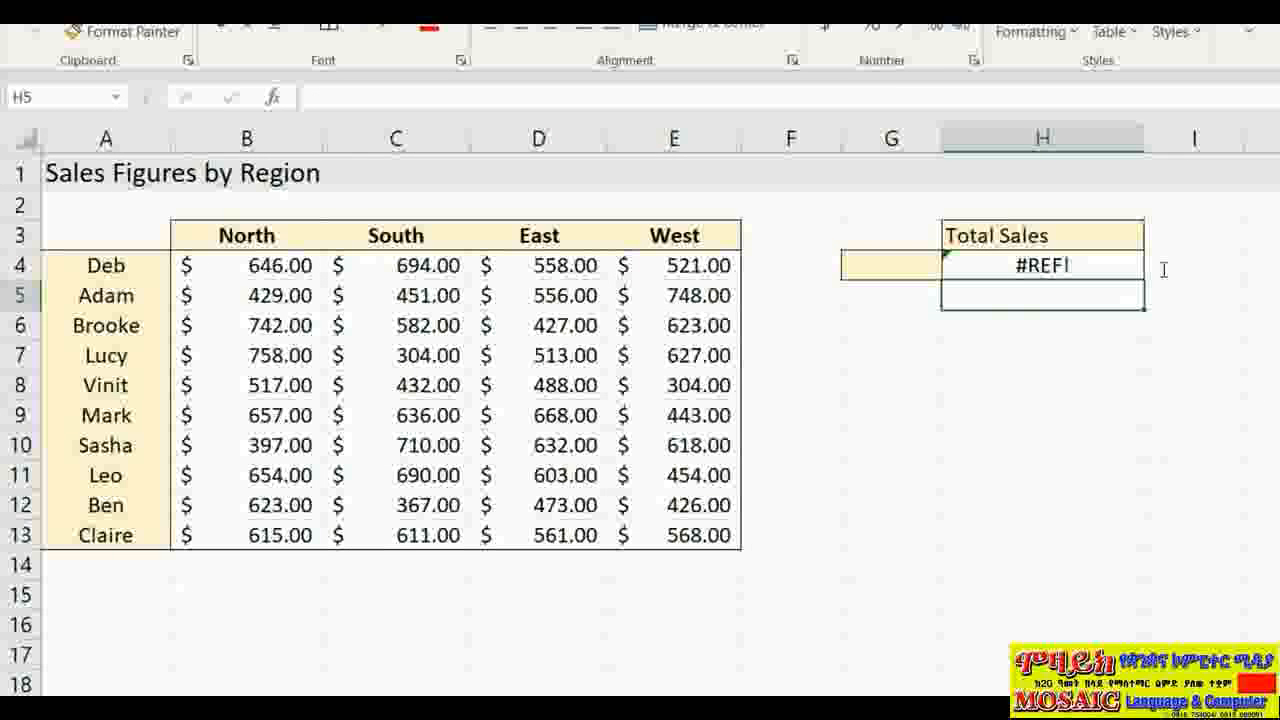
Step: Test H4 by entering South, then West, as the region in G4
left_click(883, 268)
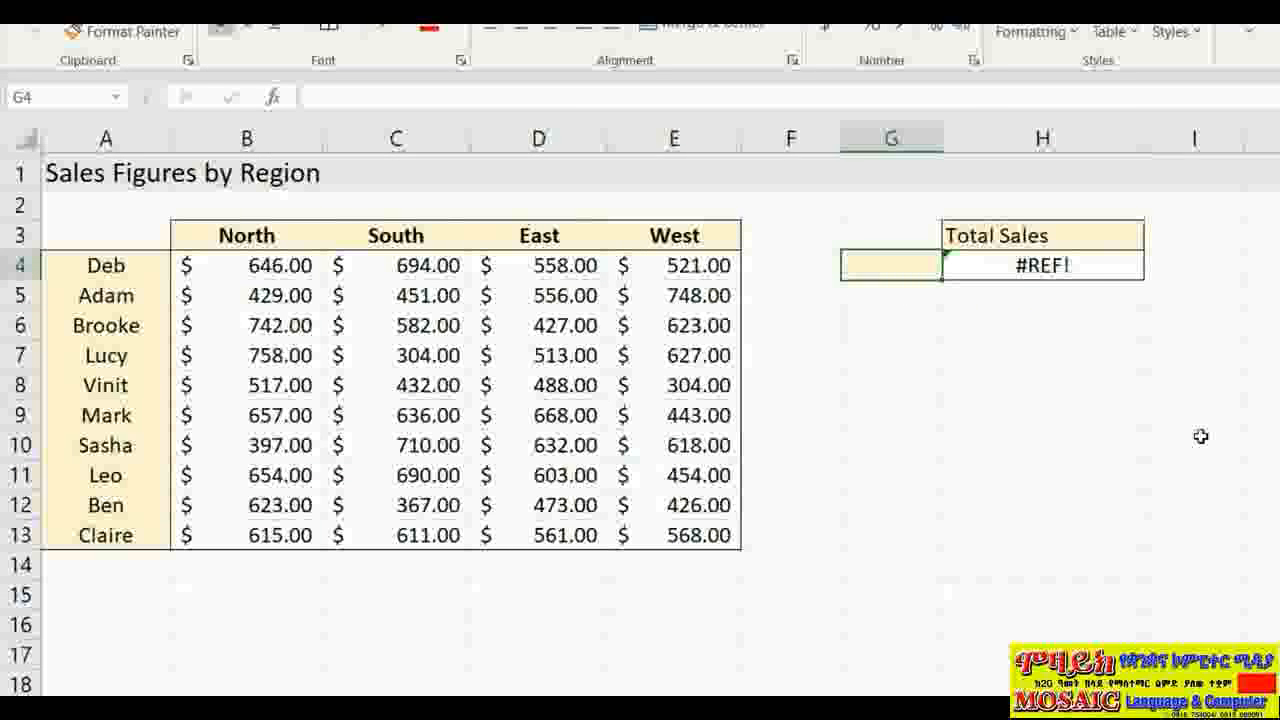
type("South")
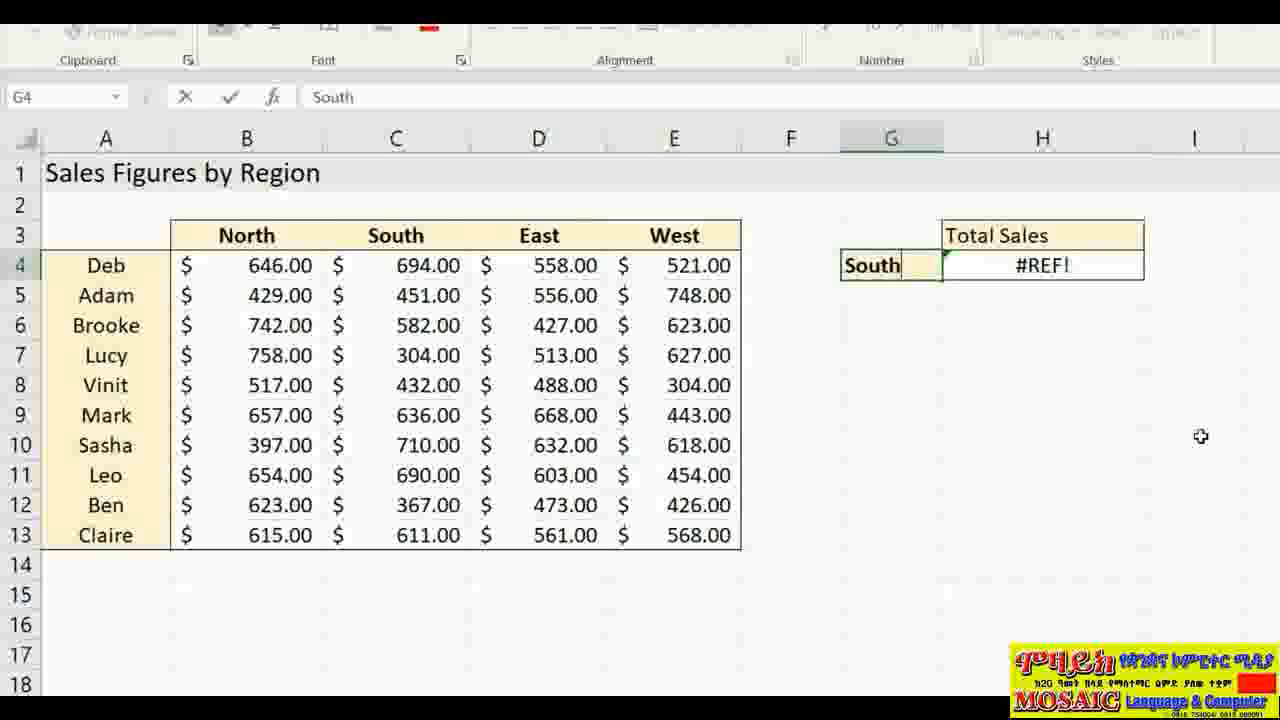
key("Return")
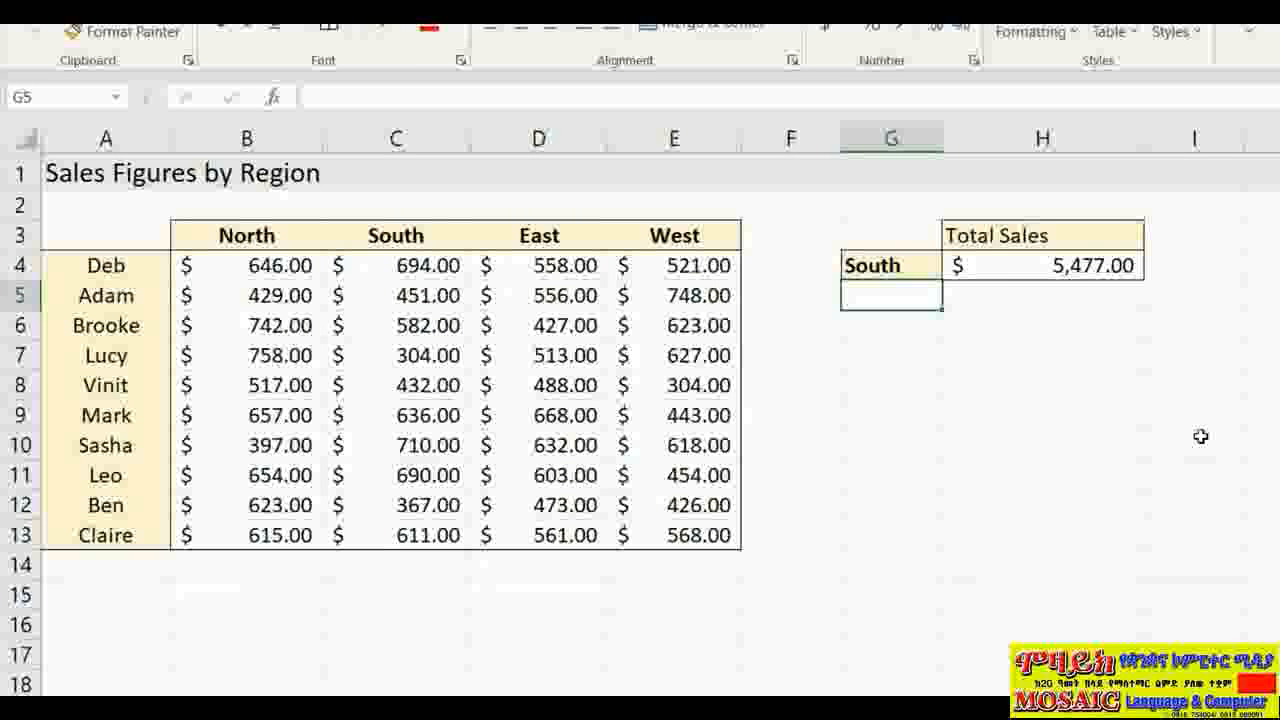
double_click(1052, 265)
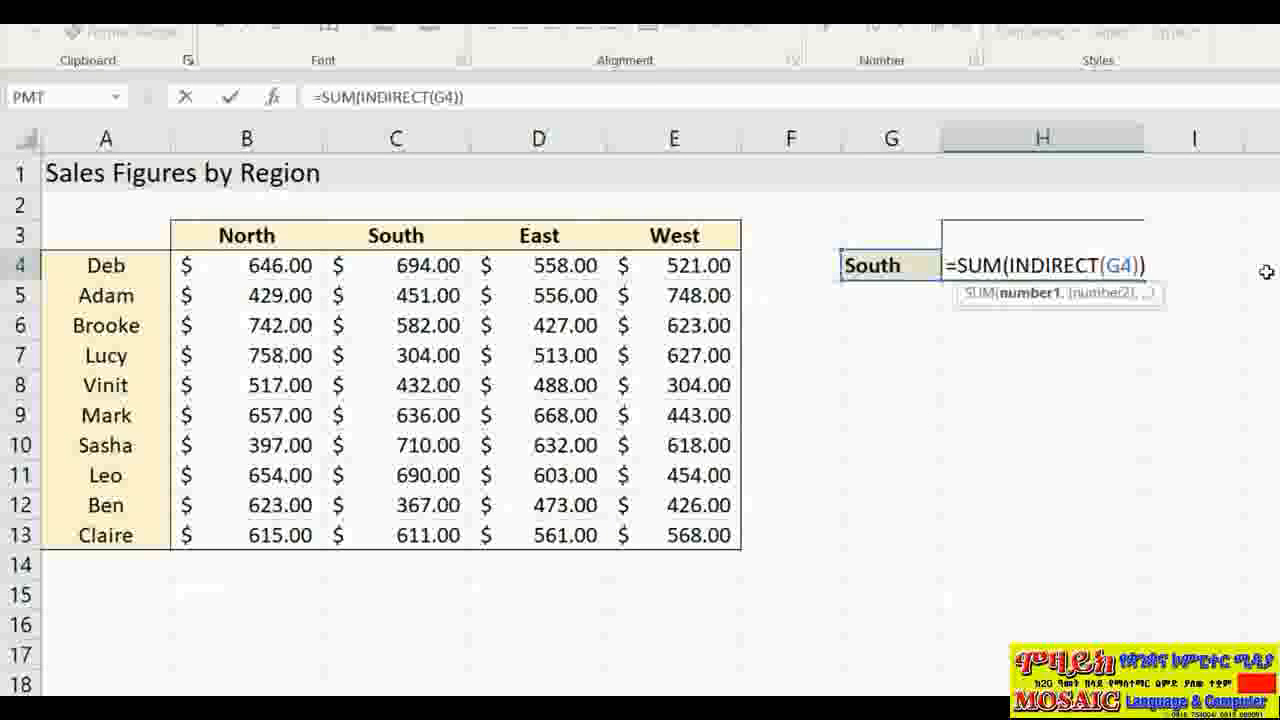
key("Return")
key("Up")
key("Left")
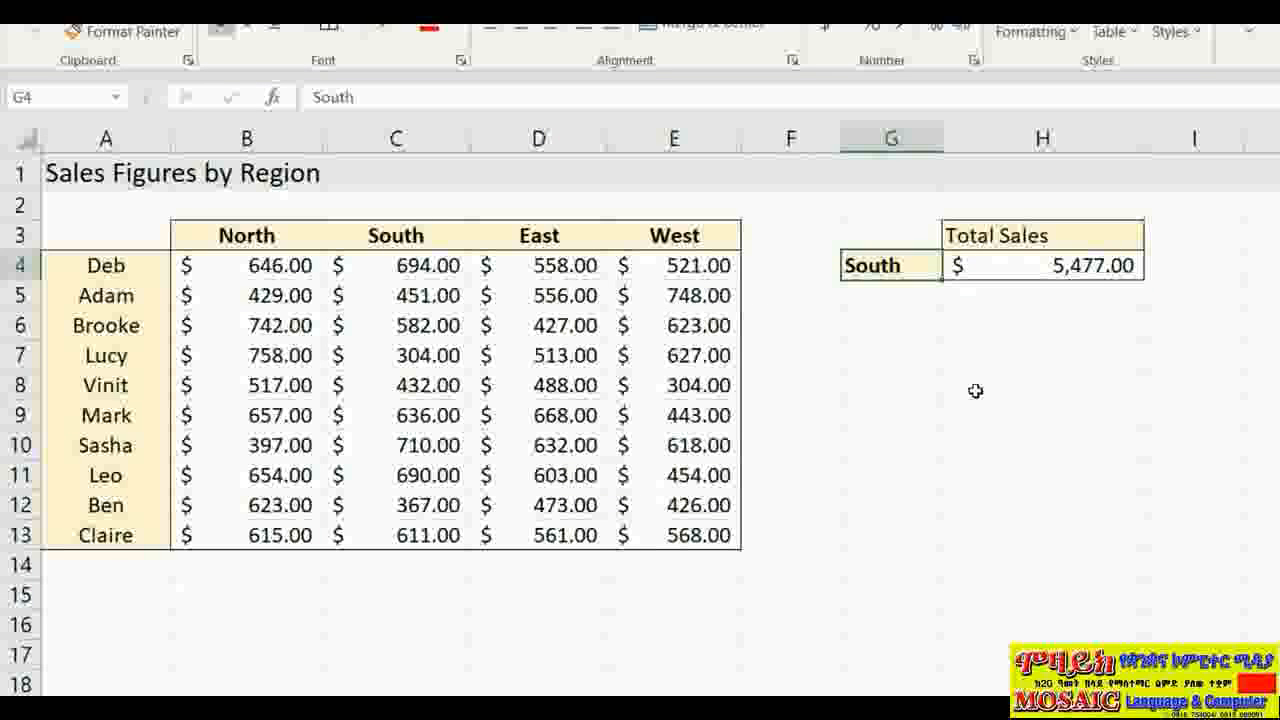
type("West")
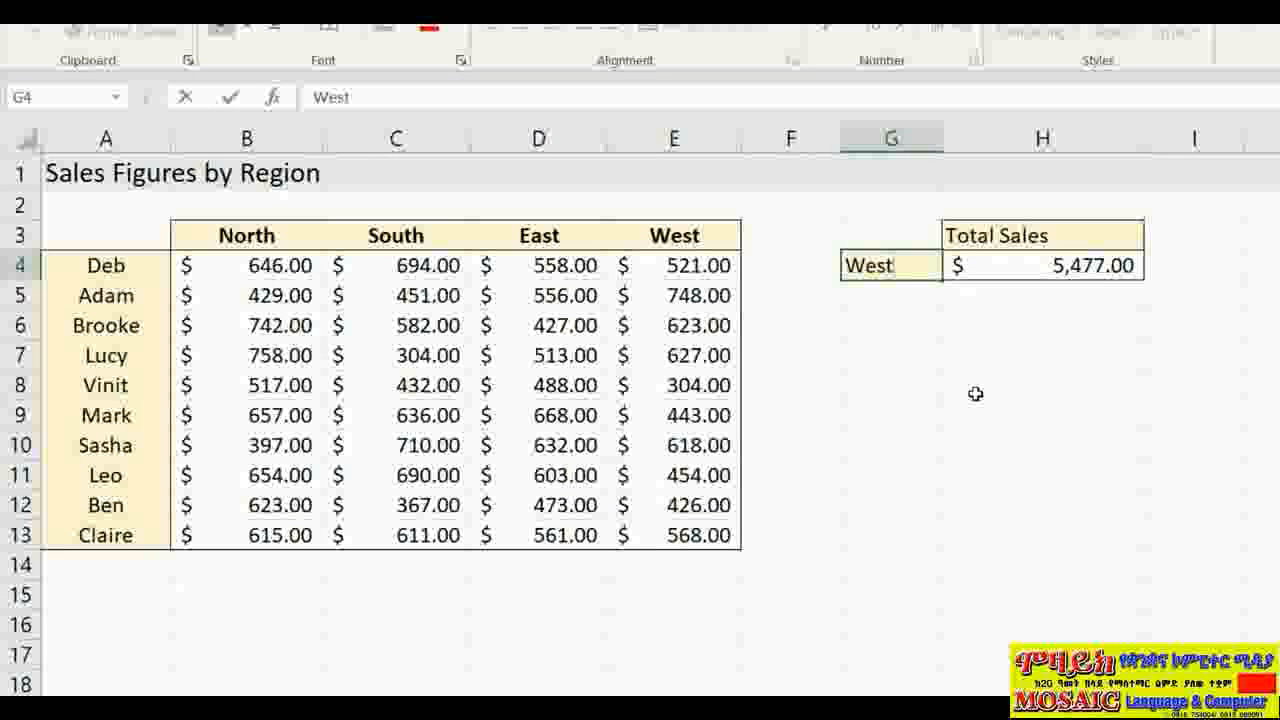
key("Return")
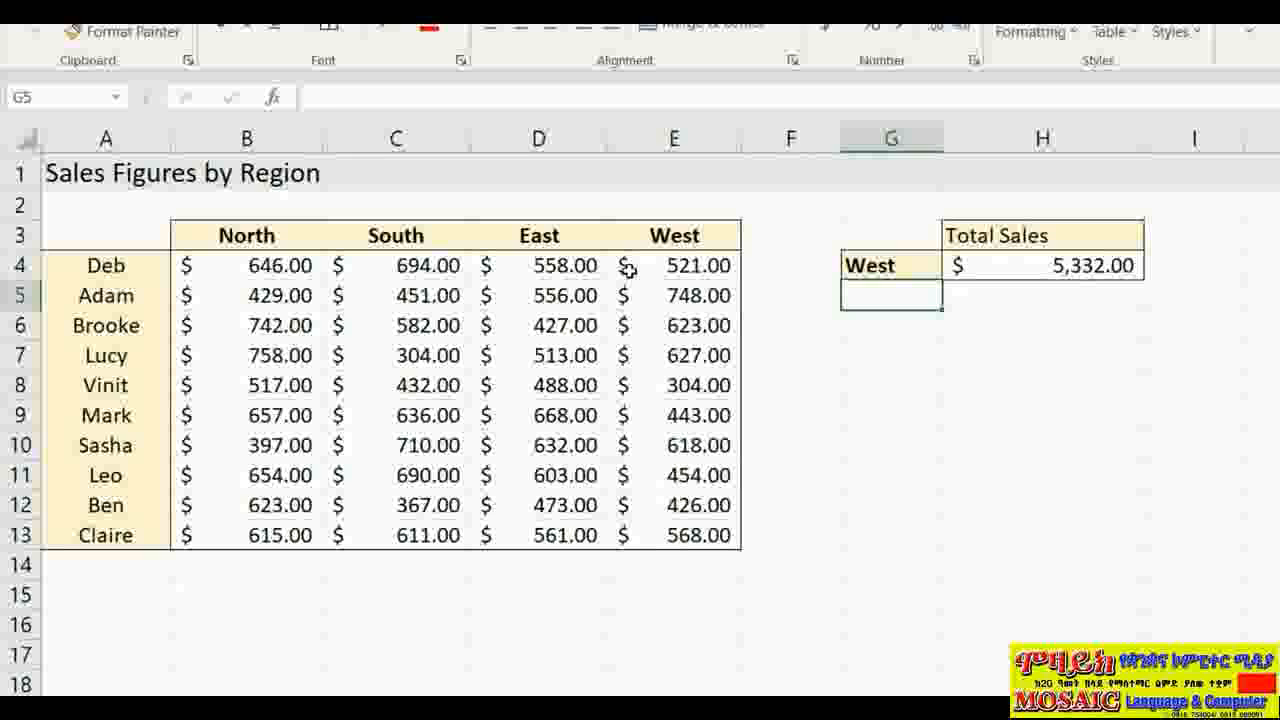
Step: Enter =SUM(West) in E15 over E4:E13 as a check total of 5332
left_click_drag(686, 268, 686, 532)
left_click(1190, 515)
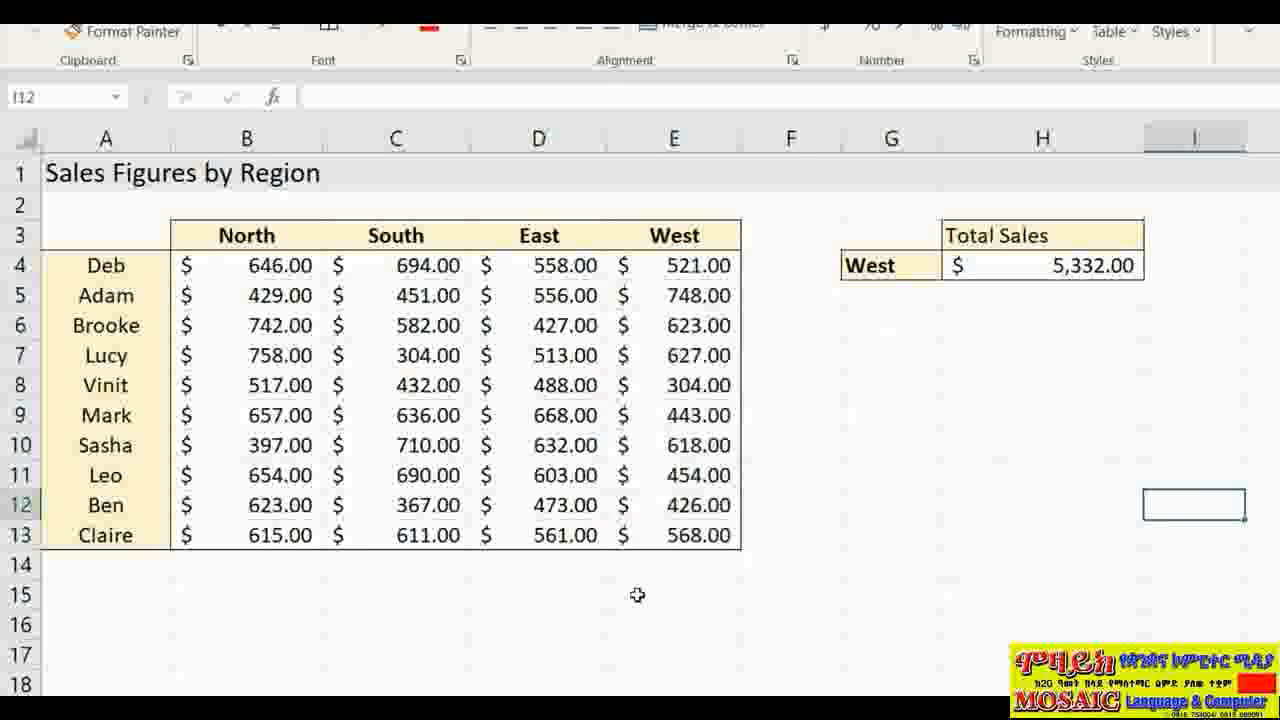
left_click(668, 598)
type("=SUM(")
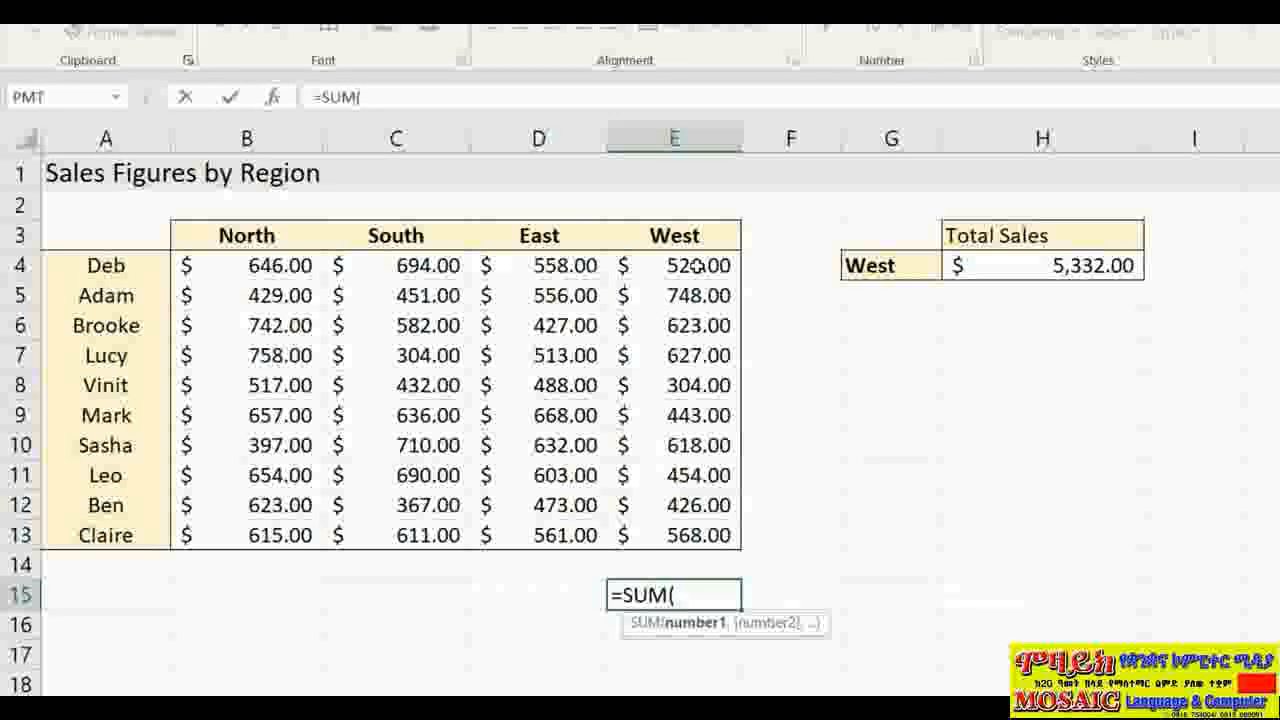
left_click_drag(712, 266, 672, 535)
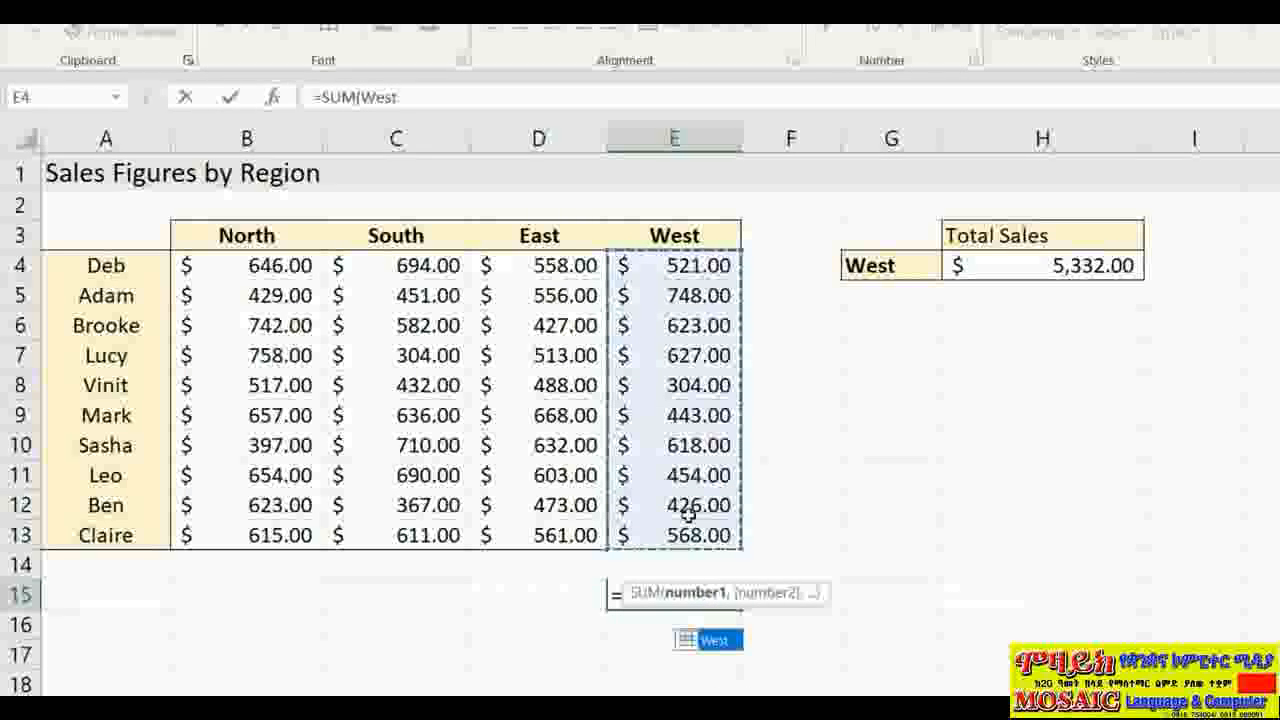
type(")")
key("Return")
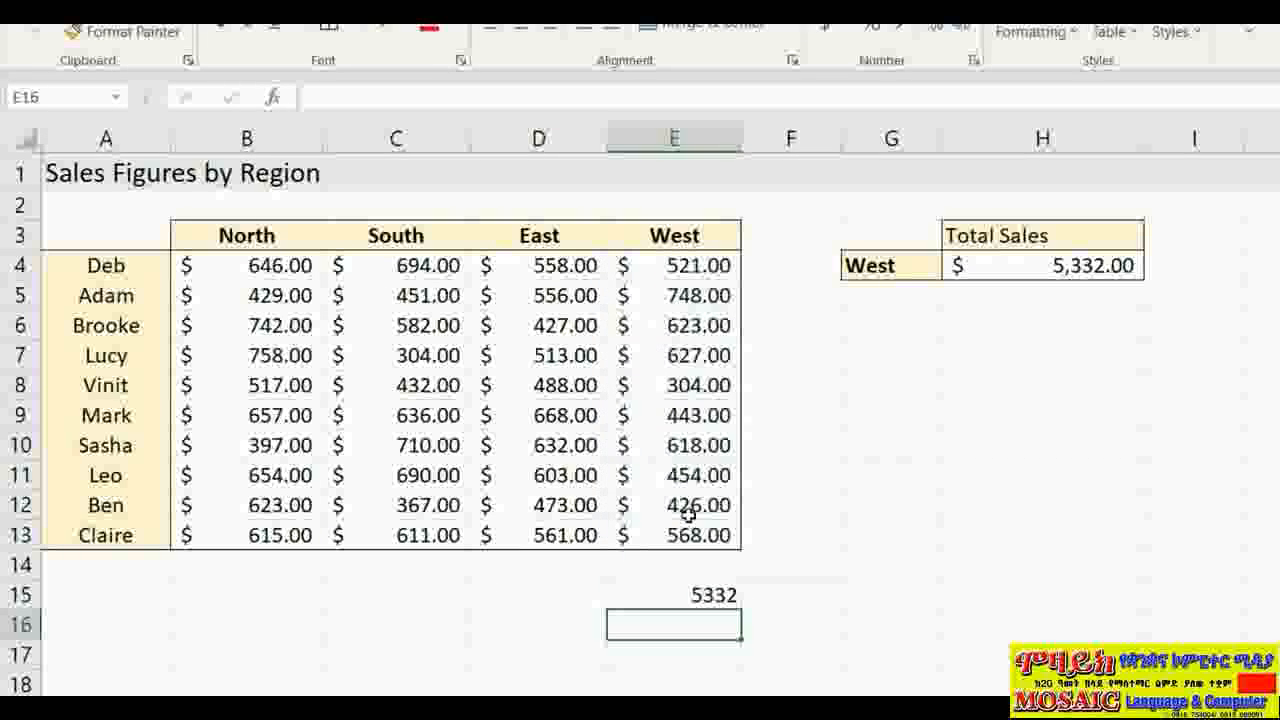
Step: Compare the E15 check total with the INDIRECT-based total in H4
left_click(654, 594)
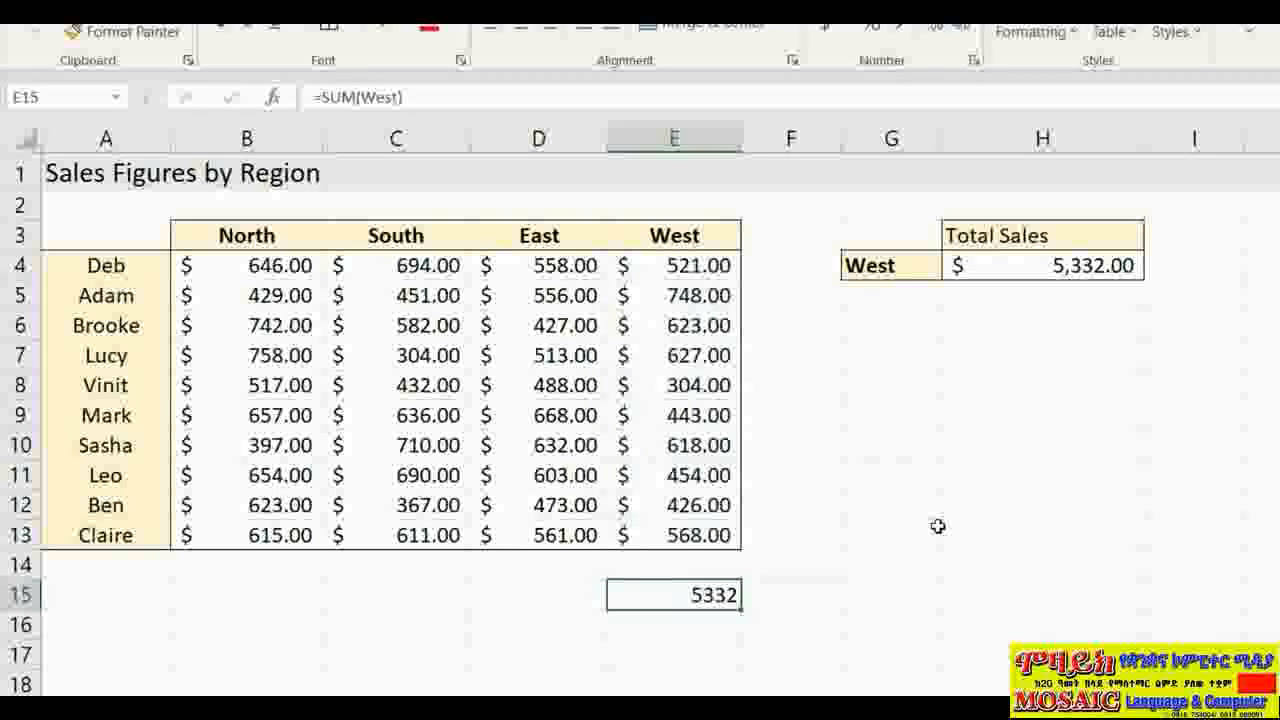
left_click(1100, 265)
left_click(666, 600)
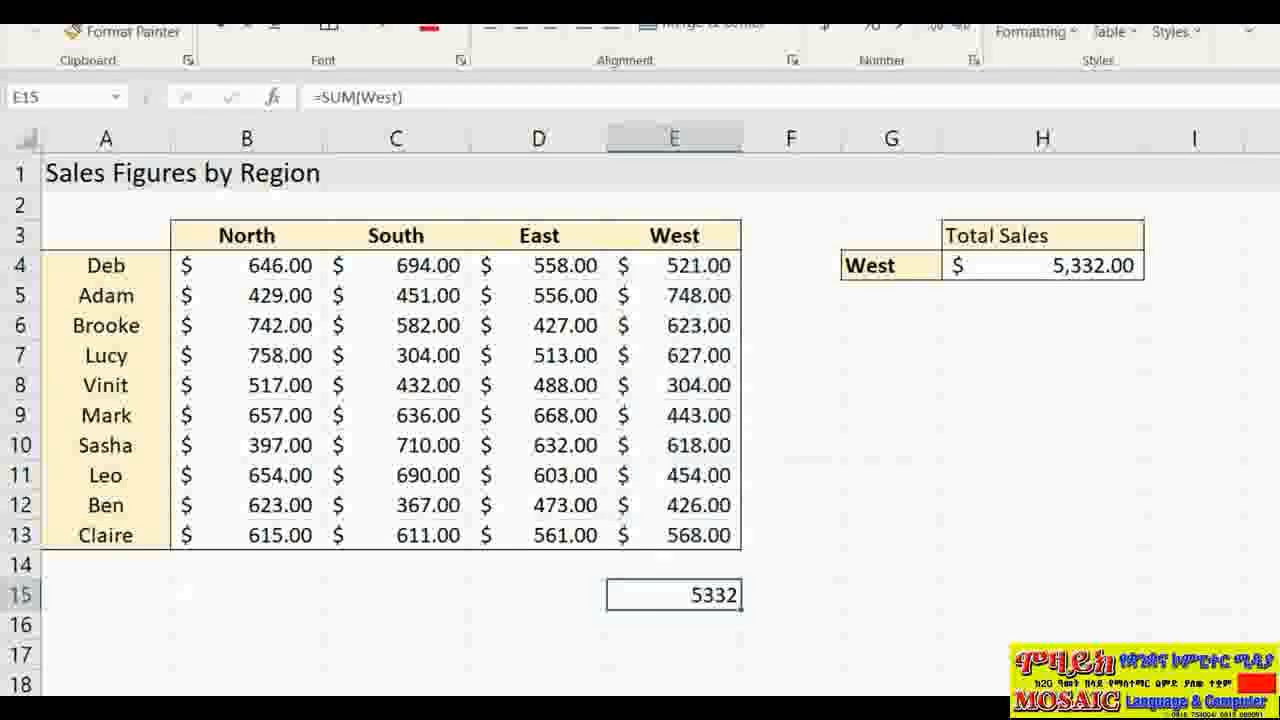
Step: Clear the E15 check total, then inspect the Tour Sales totals row and empty column J
key("Delete")
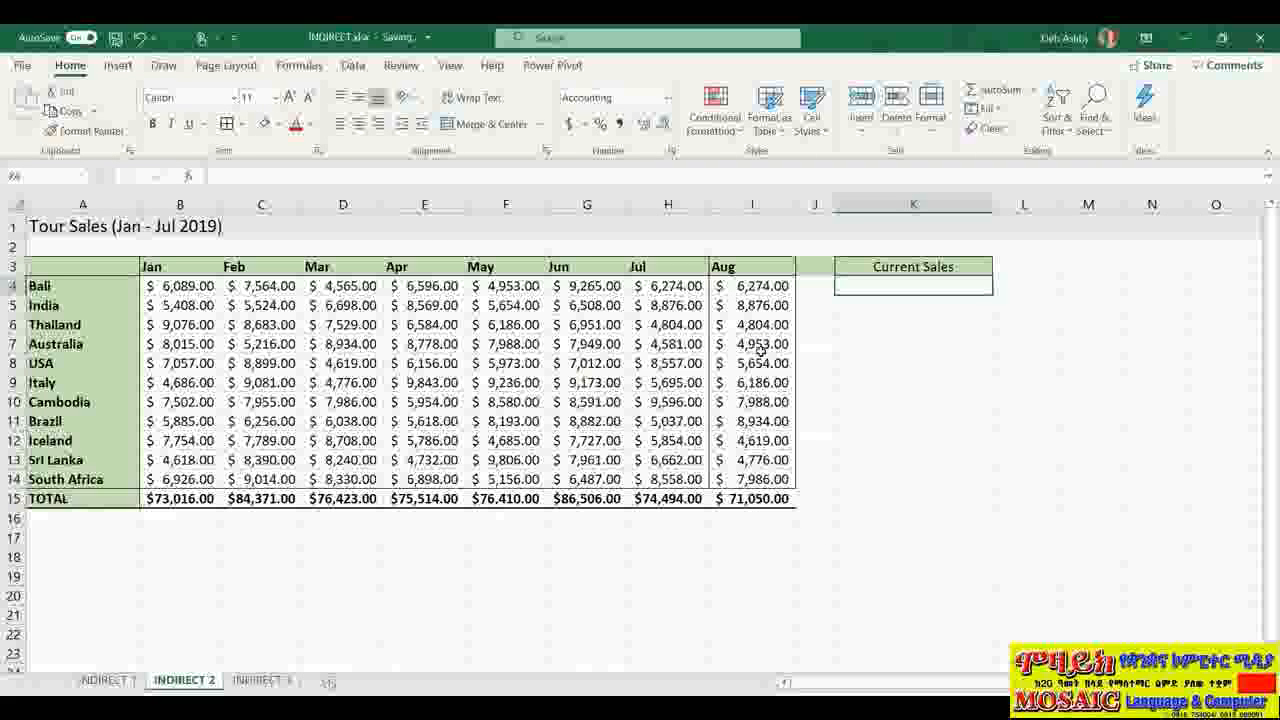
left_click(766, 500)
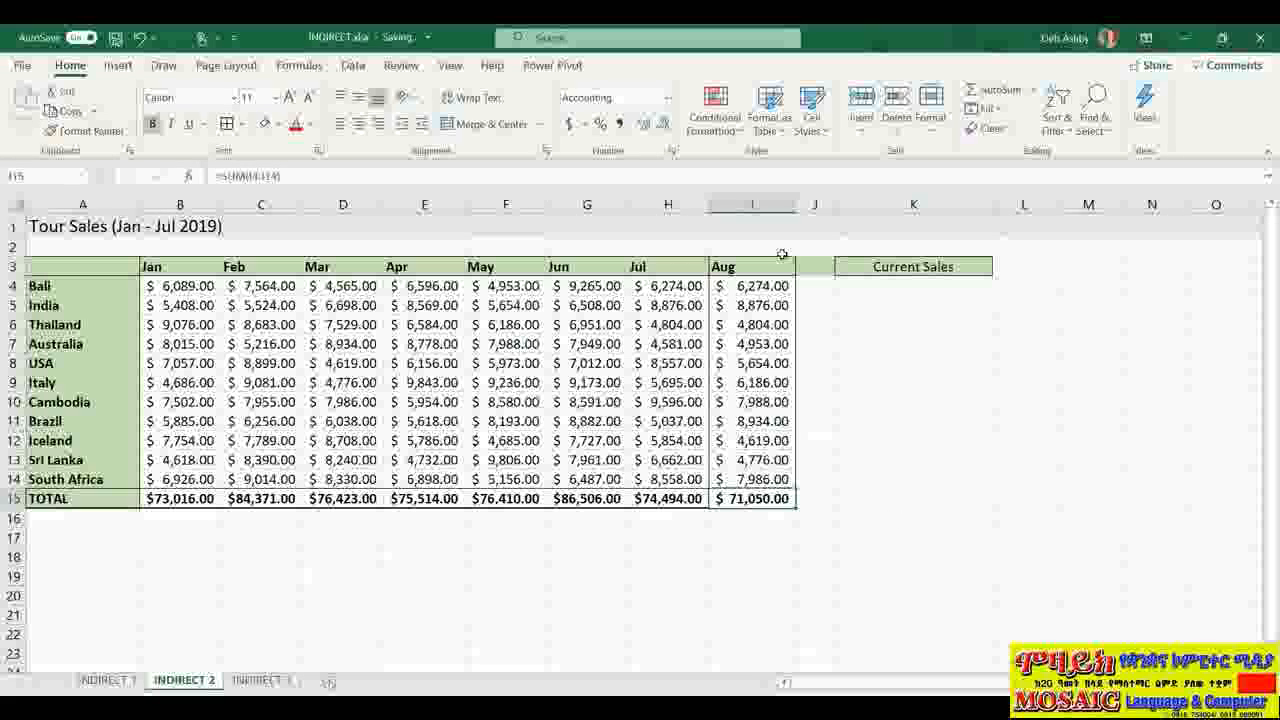
left_click(814, 204)
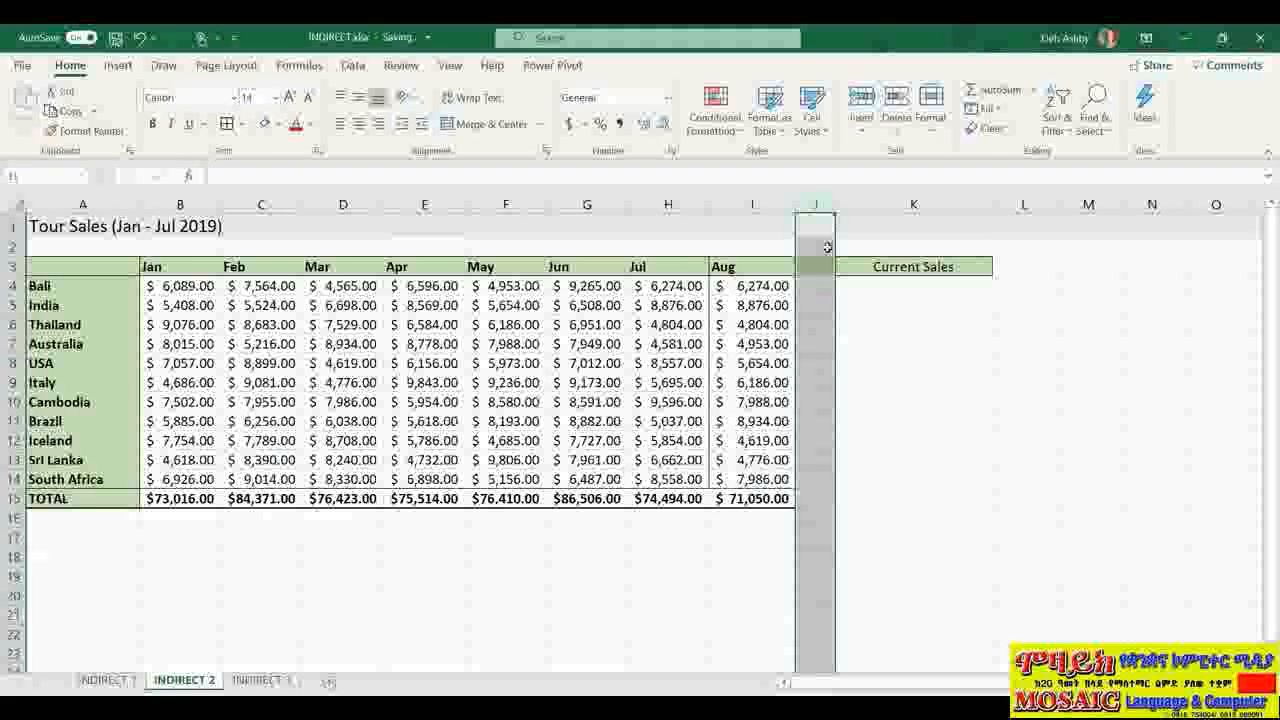
left_click(816, 499)
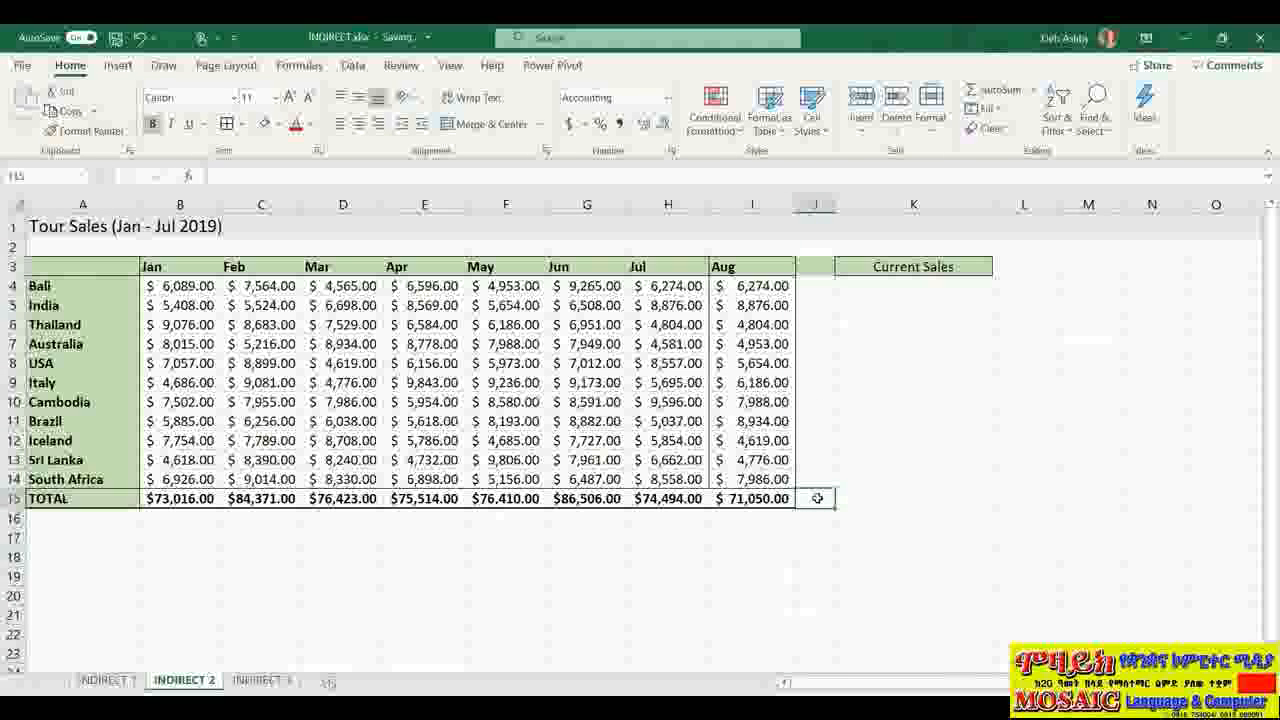
left_click(902, 287)
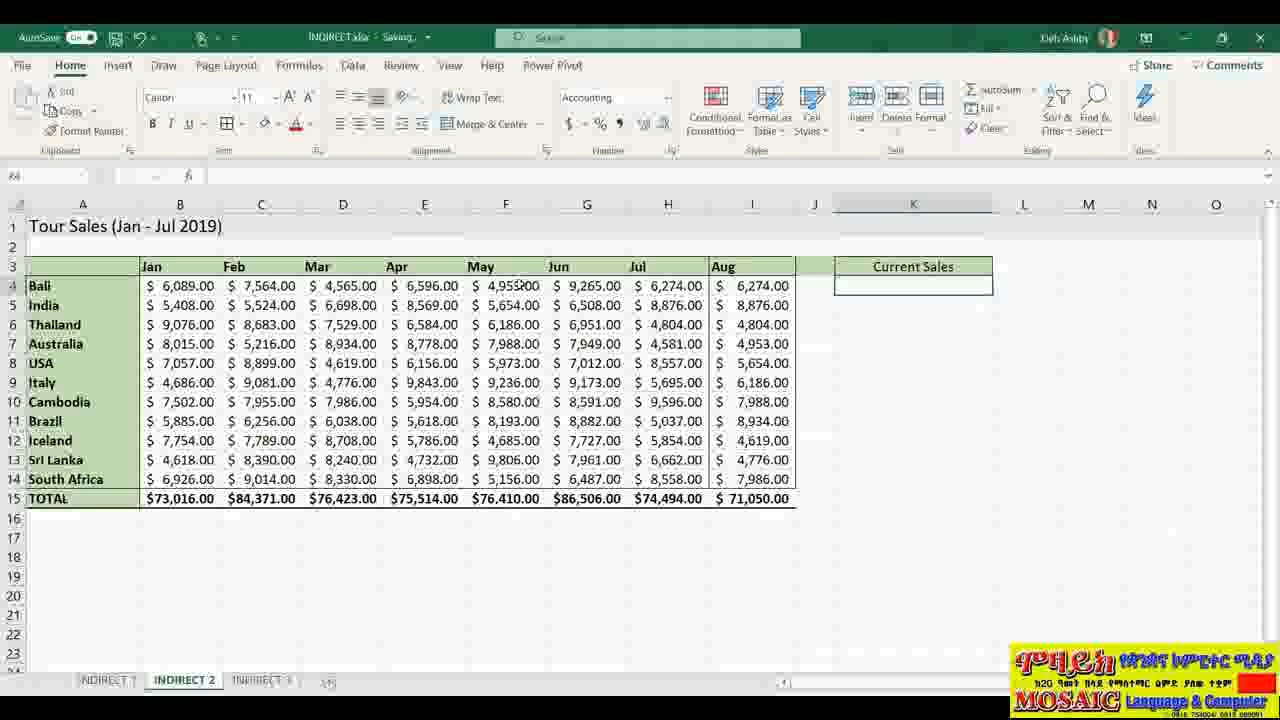
left_click(433, 225)
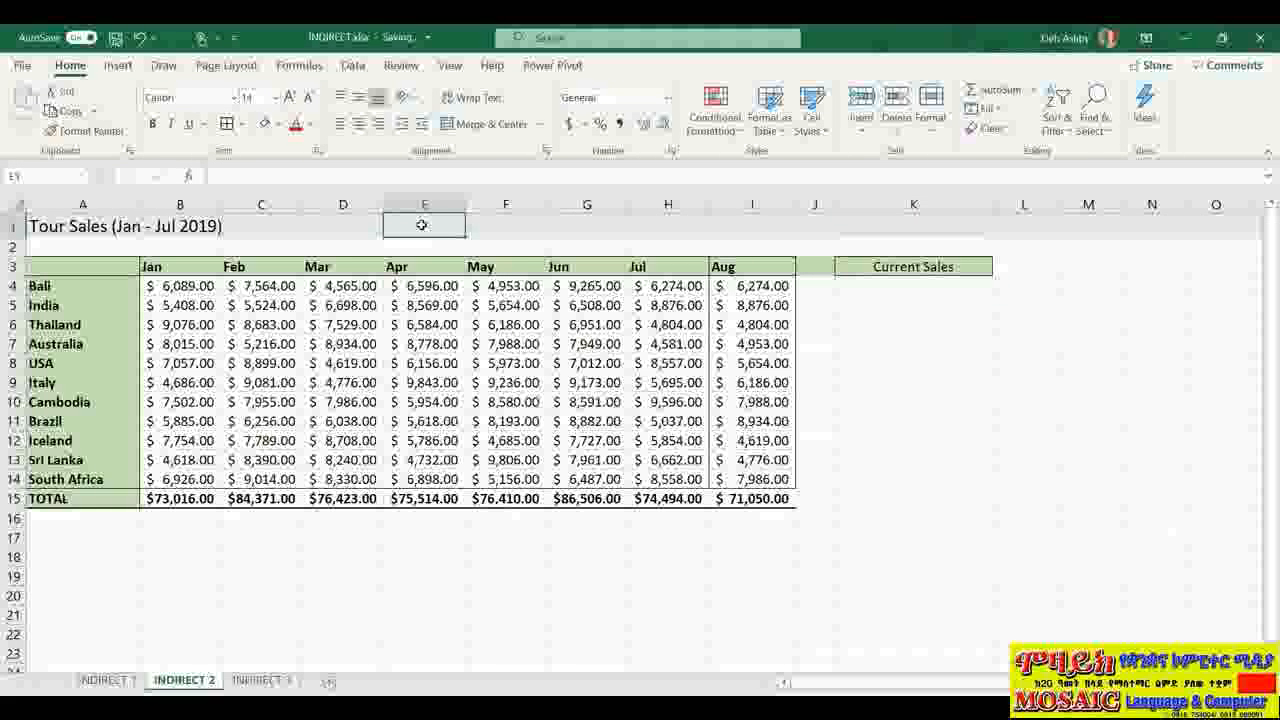
left_click(251, 561)
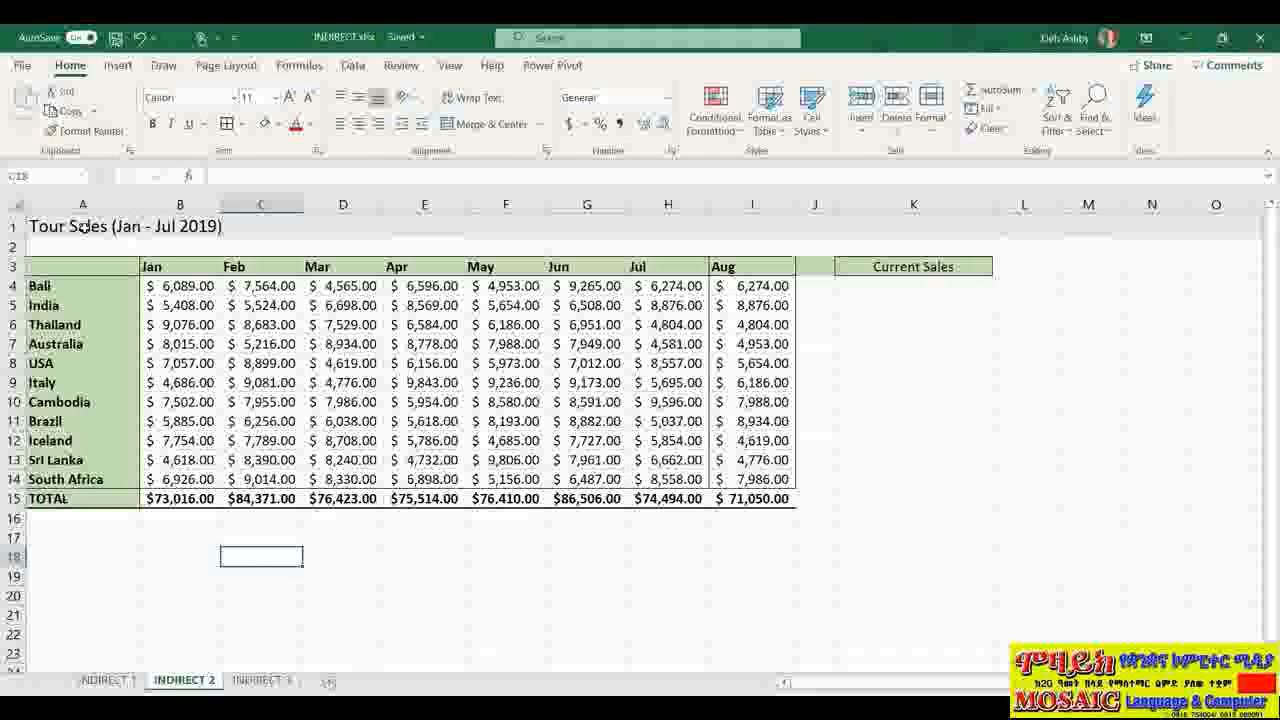
left_click(85, 228)
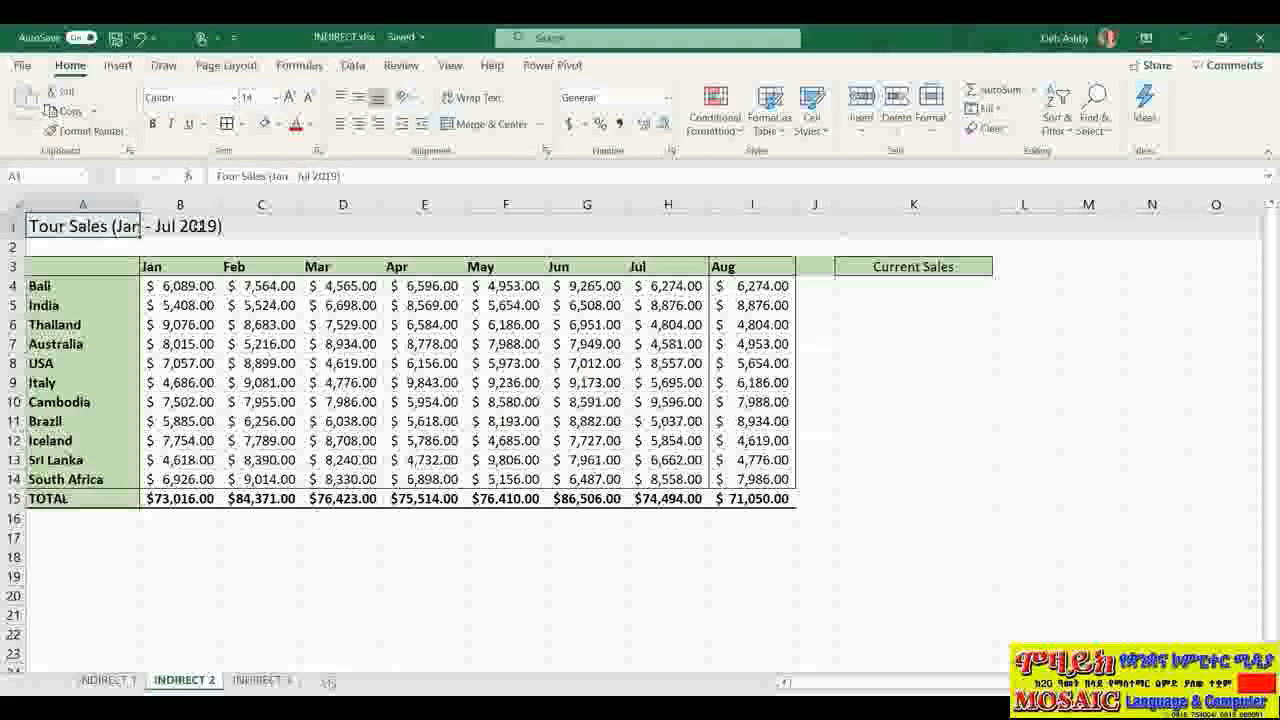
left_click(200, 226)
left_click(259, 225)
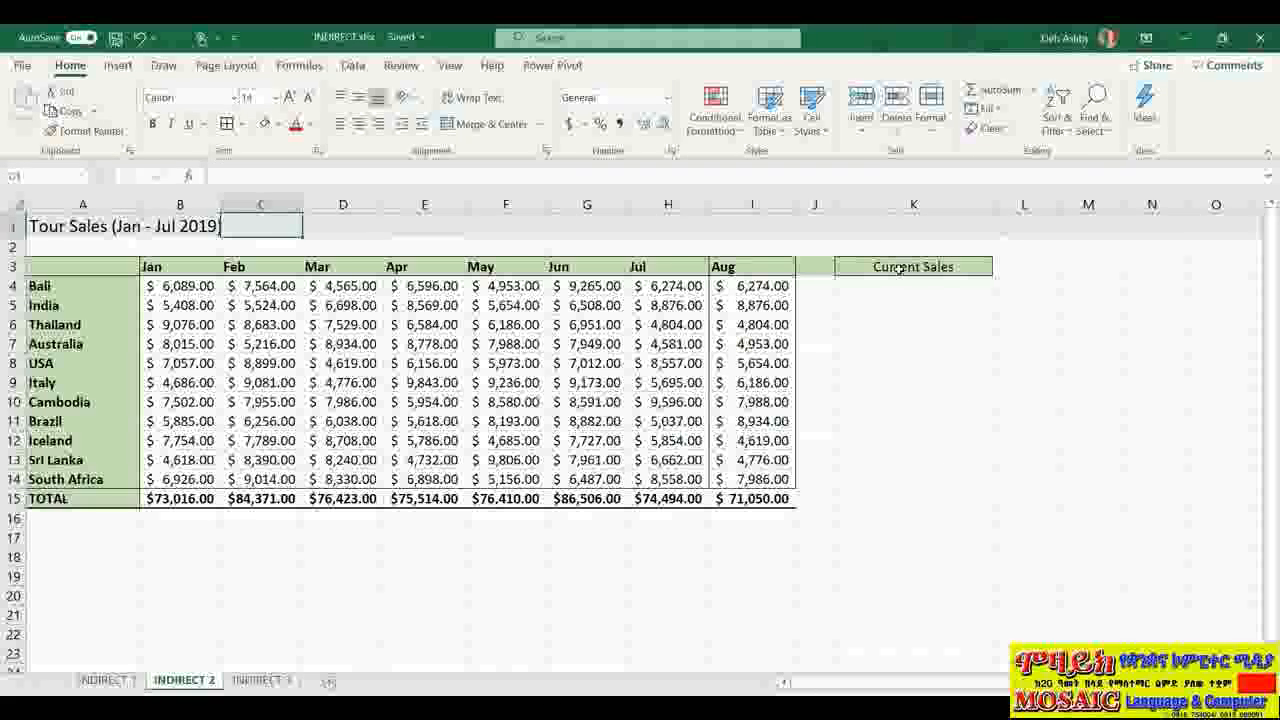
left_click(735, 505)
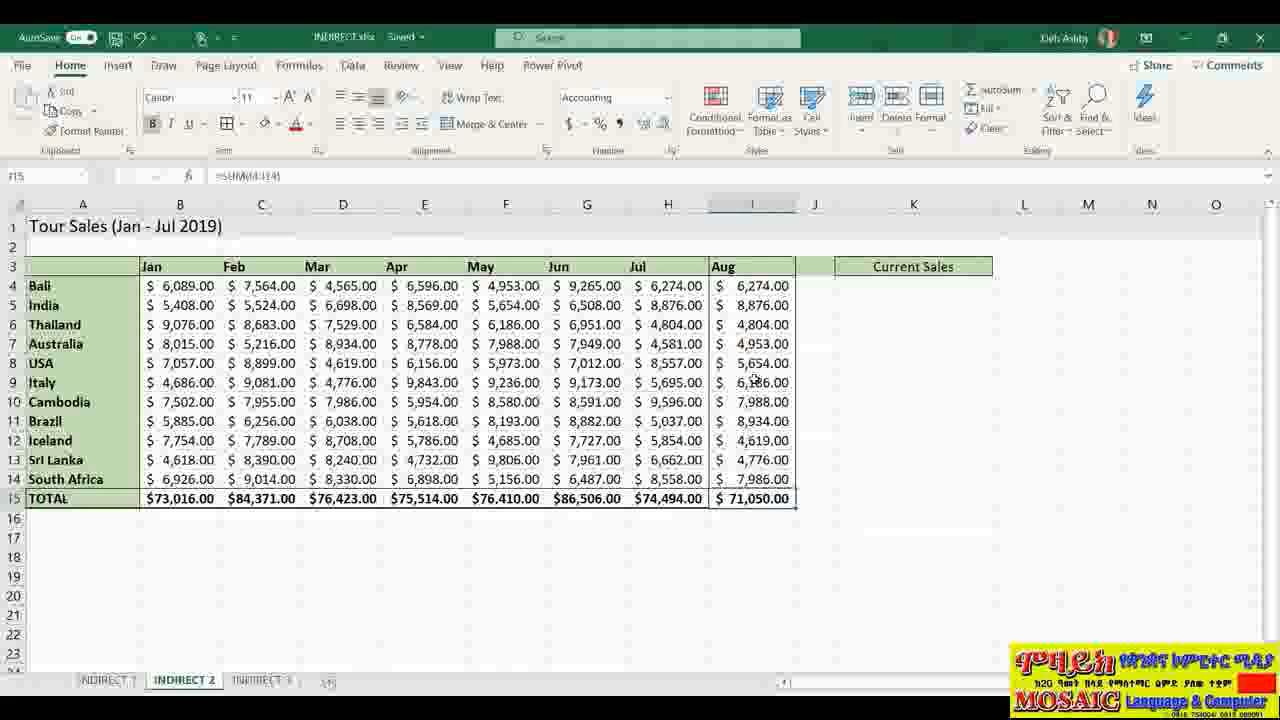
left_click(898, 286)
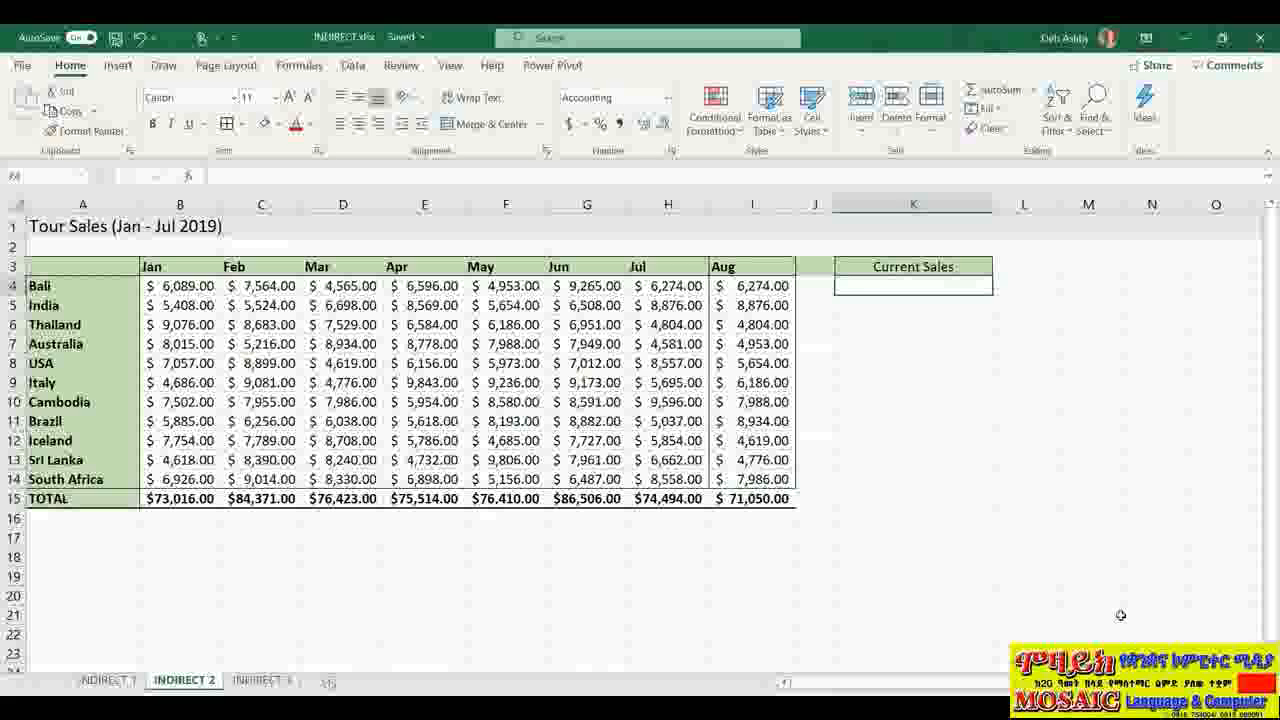
Step: Start typing =INDIRECT("R15C"&COUNTA( in K4 under Current Sales
type("=")
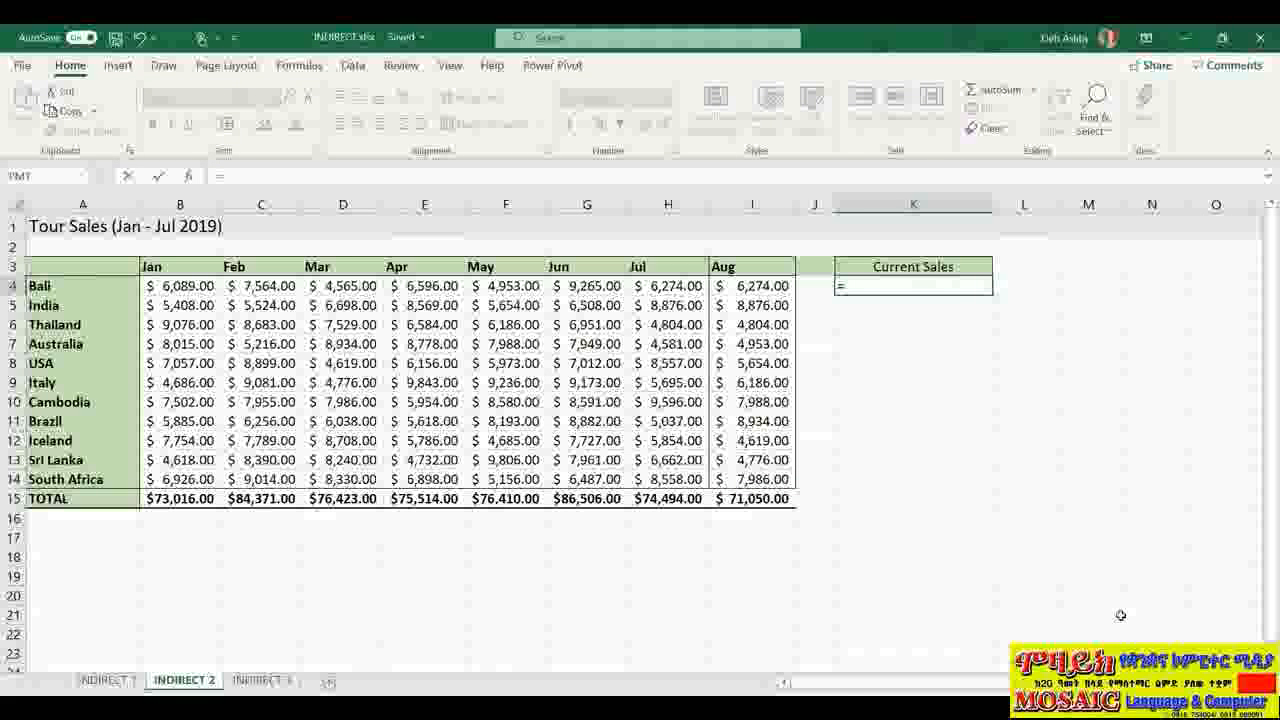
type("INDIRECT")
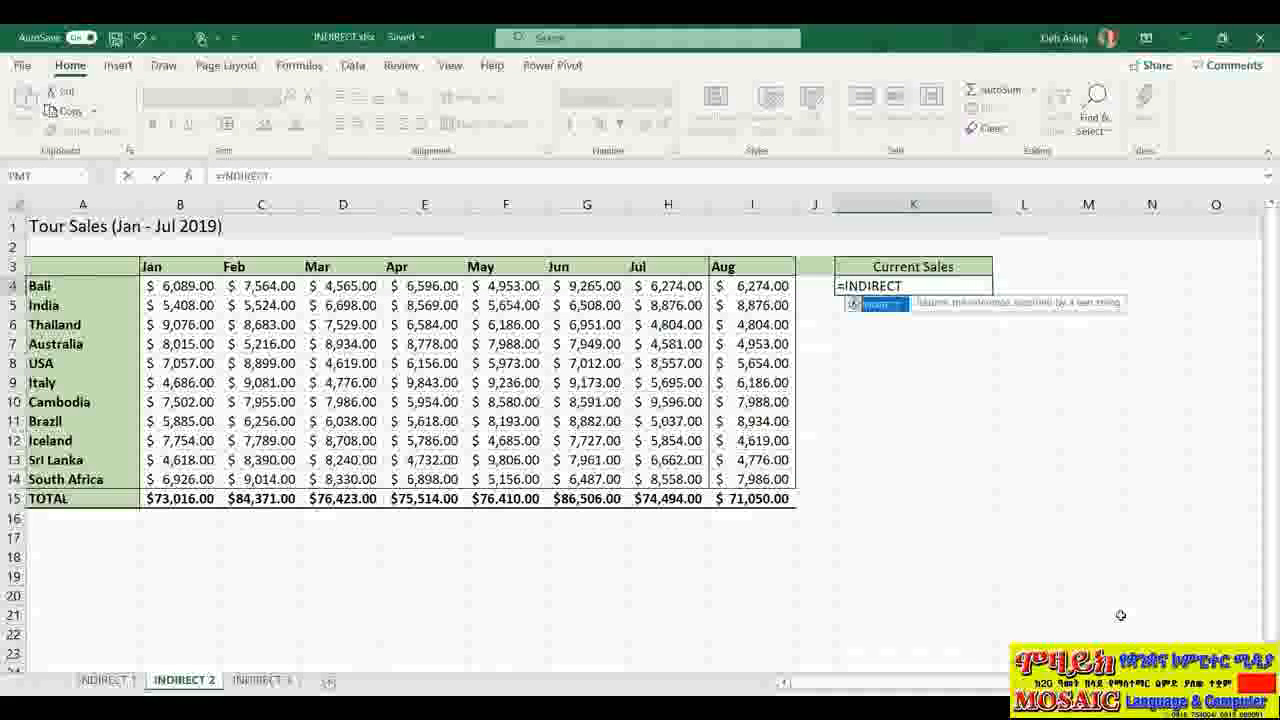
type("(\"R15C\"&")
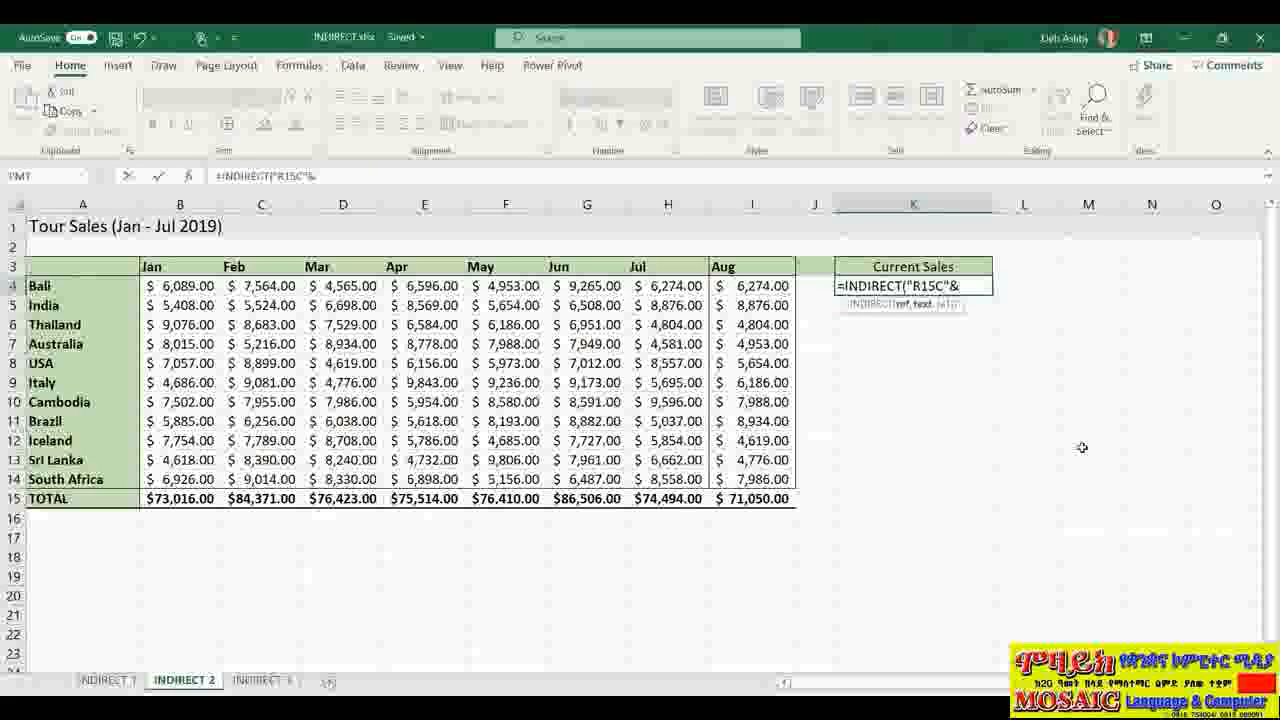
type("COUNTA")
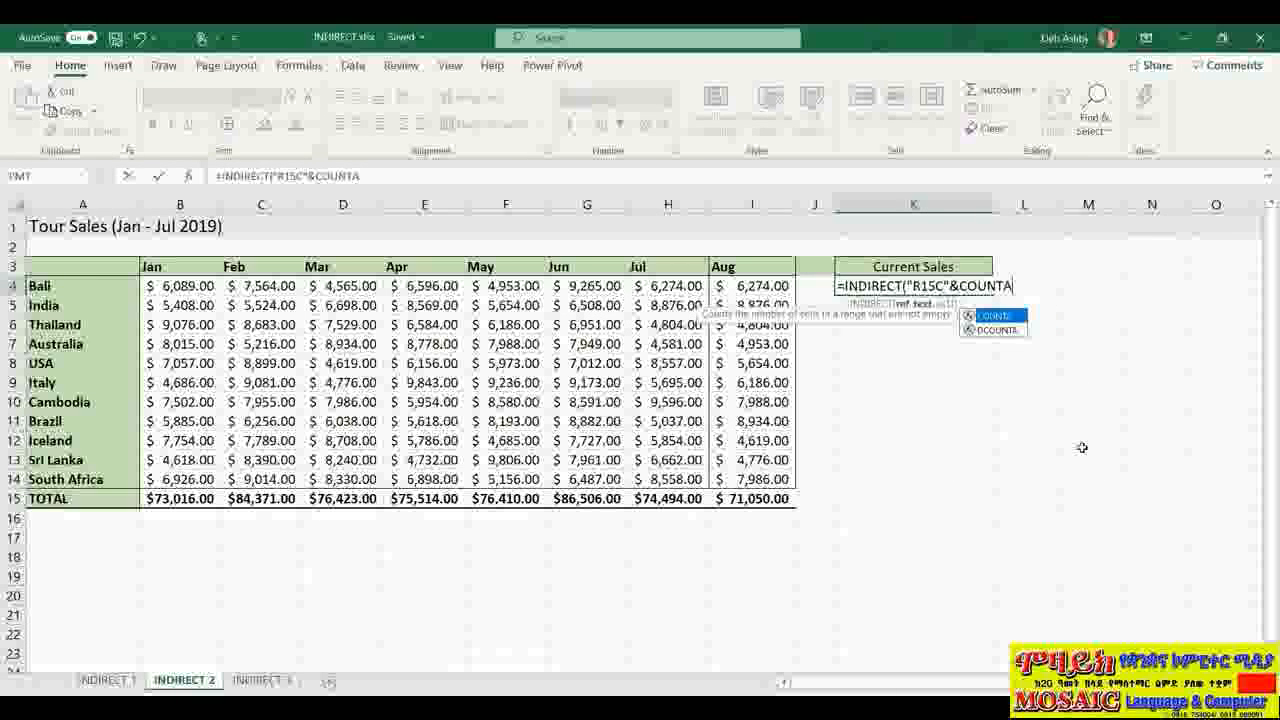
type("(")
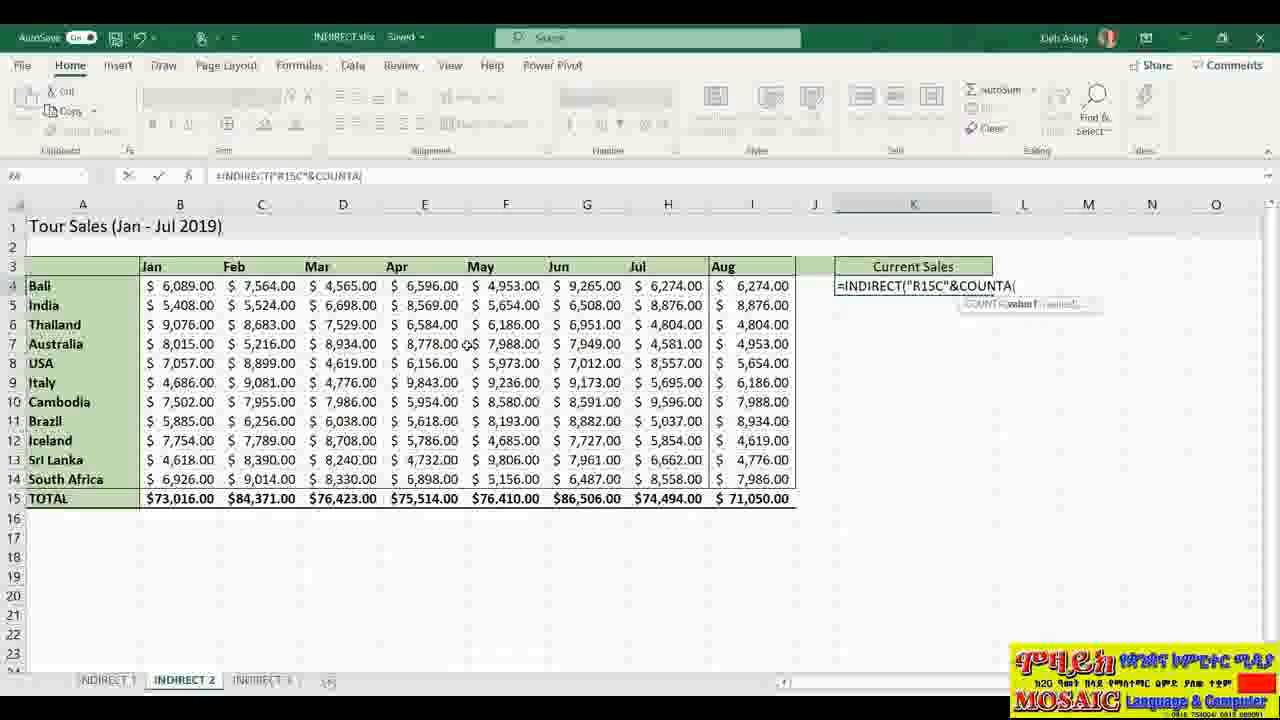
Step: Complete K4 as =INDIRECT("R15C"&COUNTA(15:15),FALSE), returning the Aug total $71,050.00
left_click(14, 498)
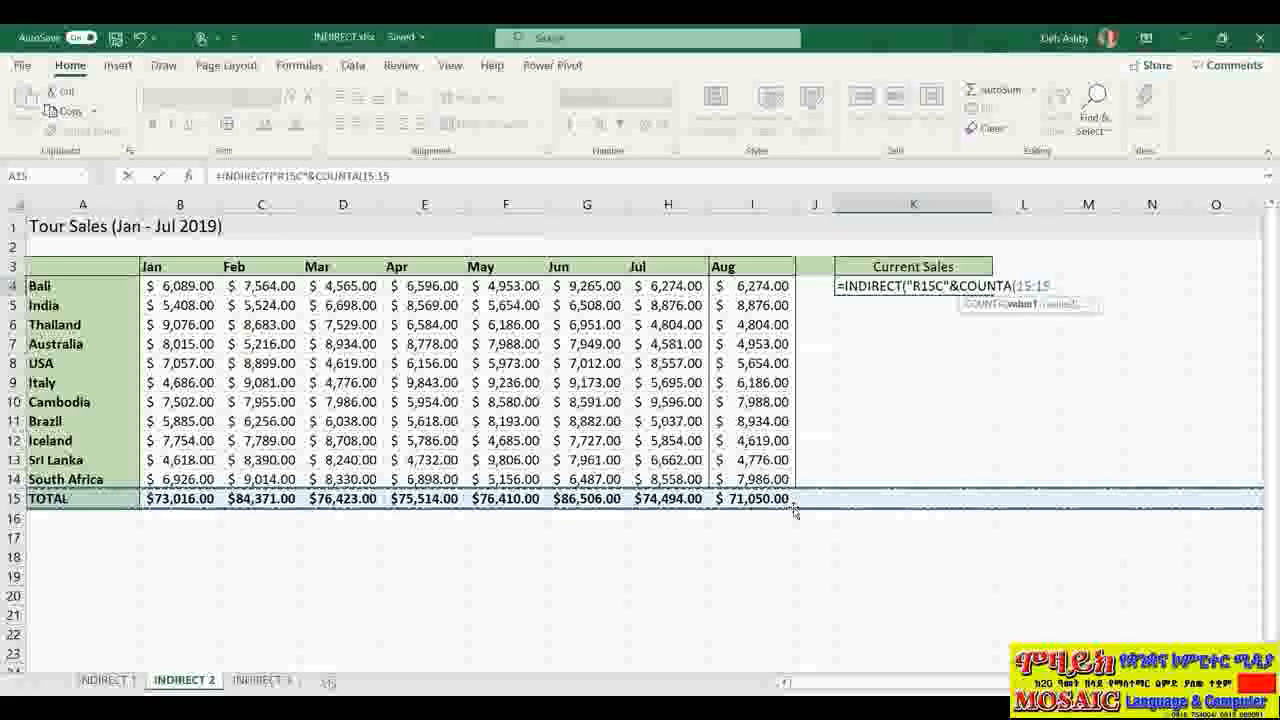
type(")")
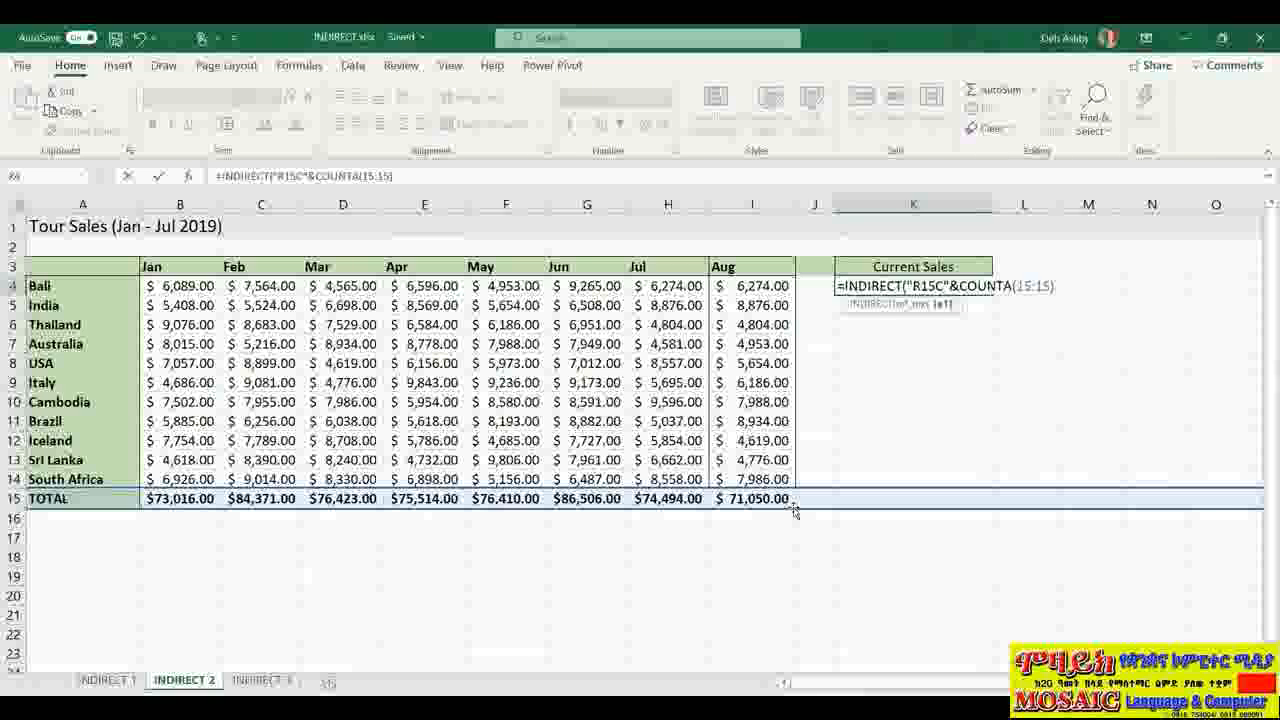
type(",")
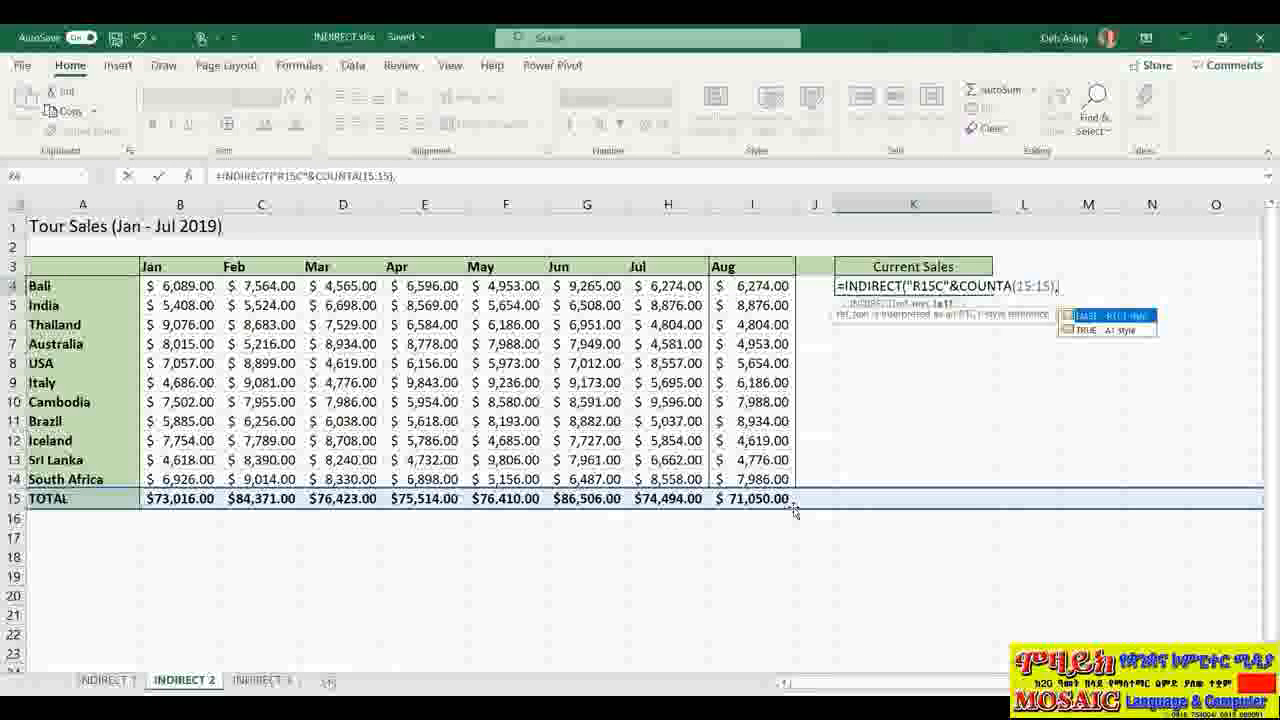
key("Tab")
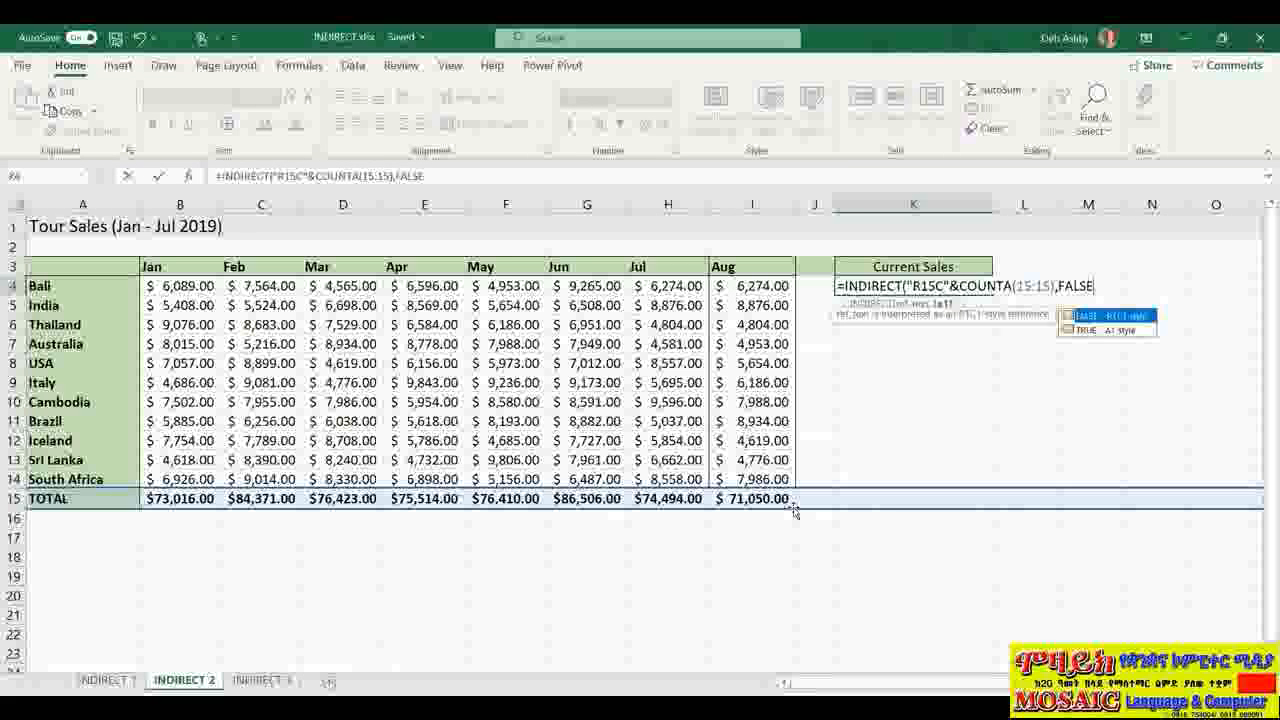
type(")")
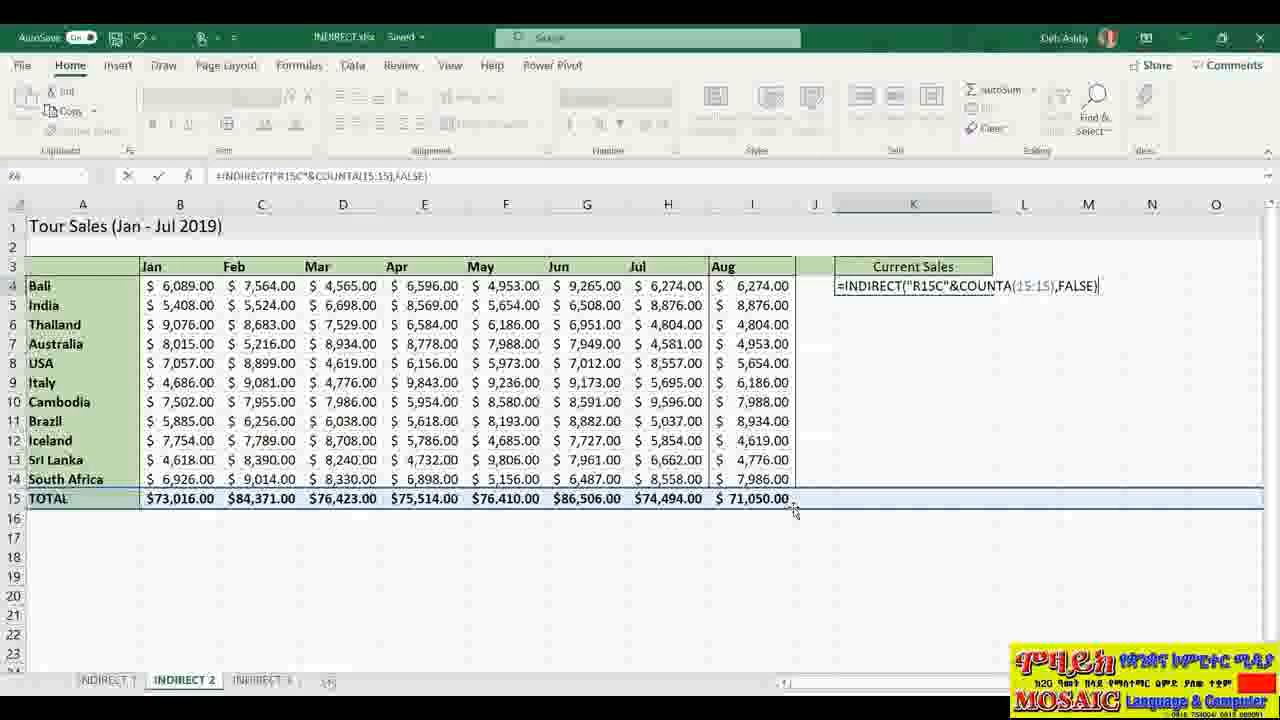
key("Return")
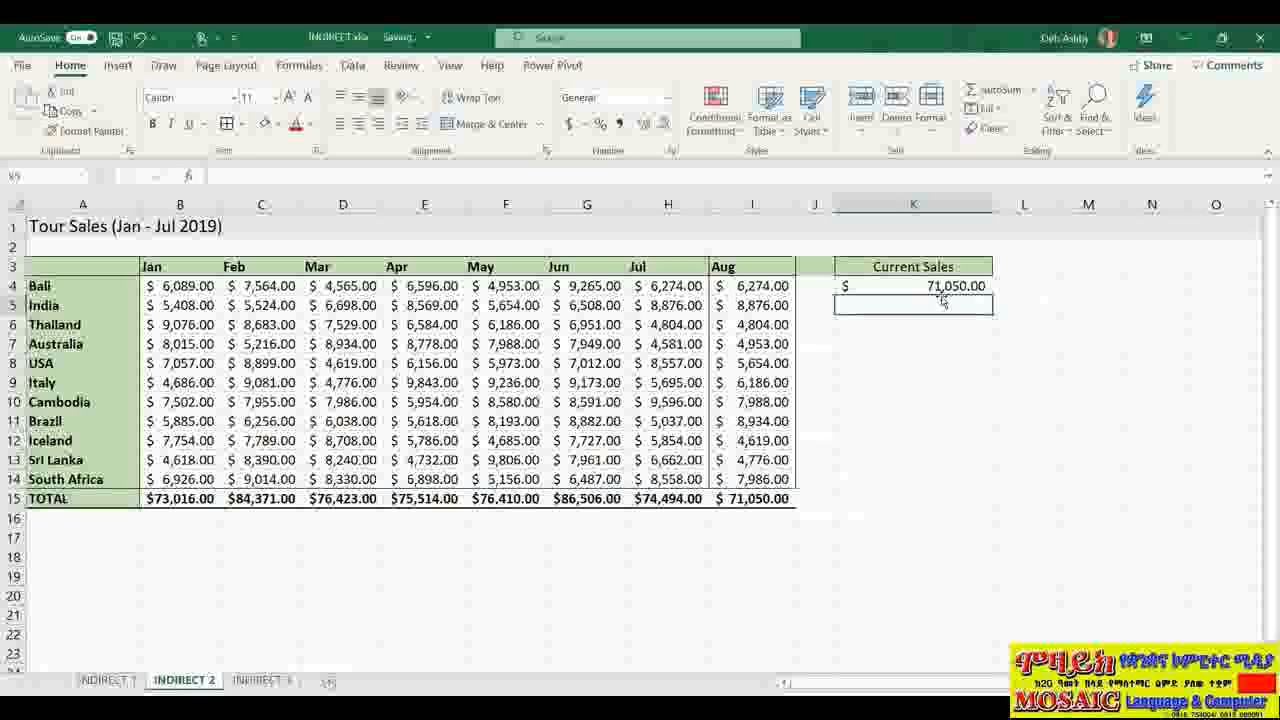
Step: Review the Current Sales and Aug total formulas, then widen column J
left_click(940, 288)
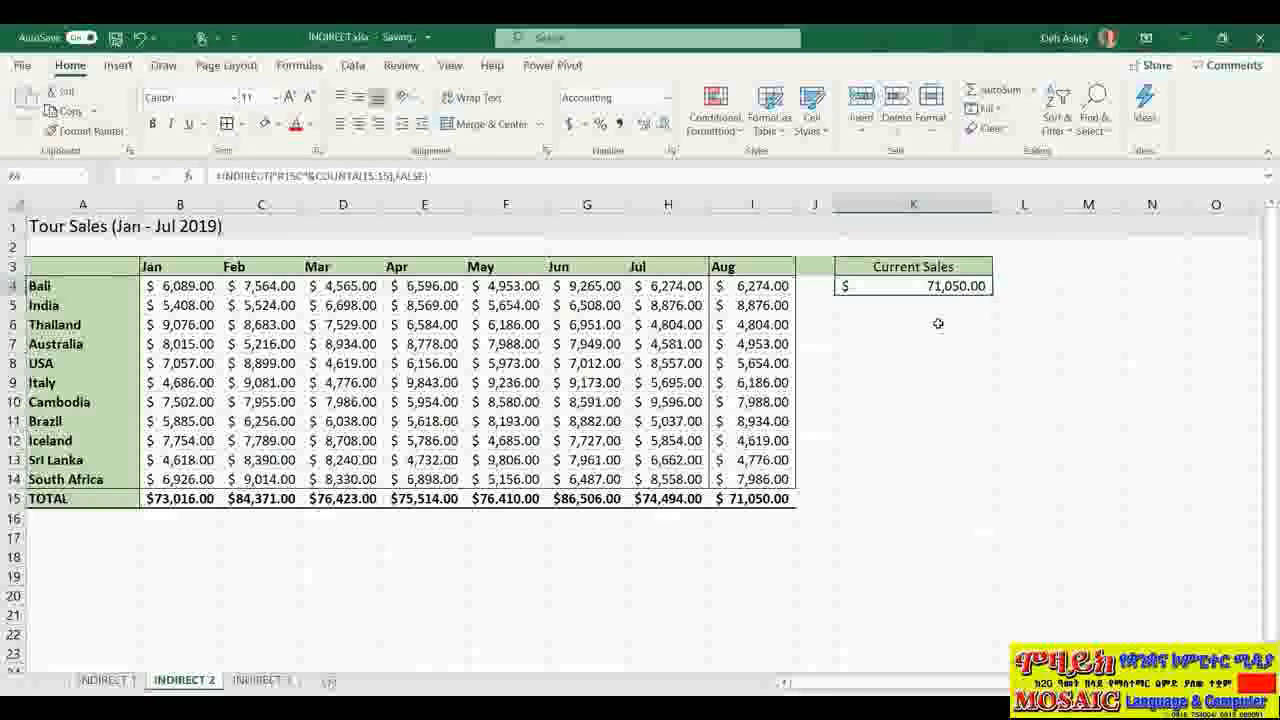
left_click(724, 506)
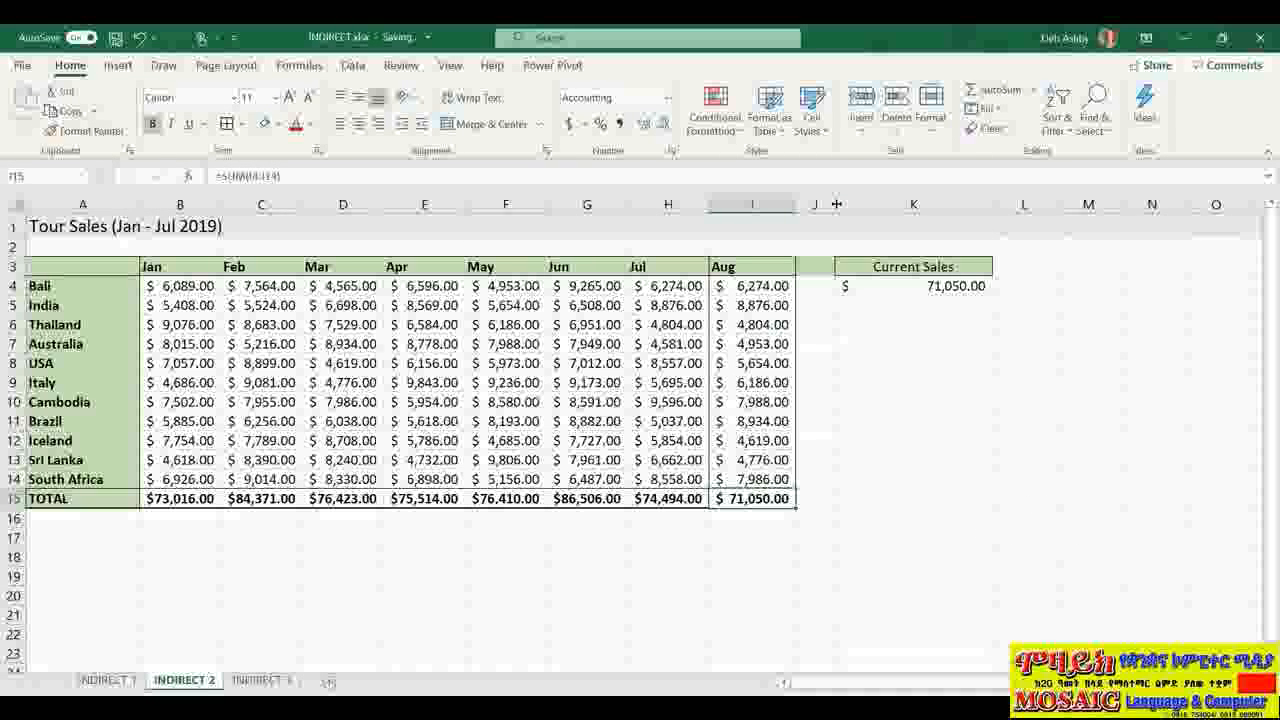
left_click_drag(837, 204, 935, 206)
Step: Add a Sep header in J3 with a 20,000 total in J15, updating Current Sales
left_click(892, 273)
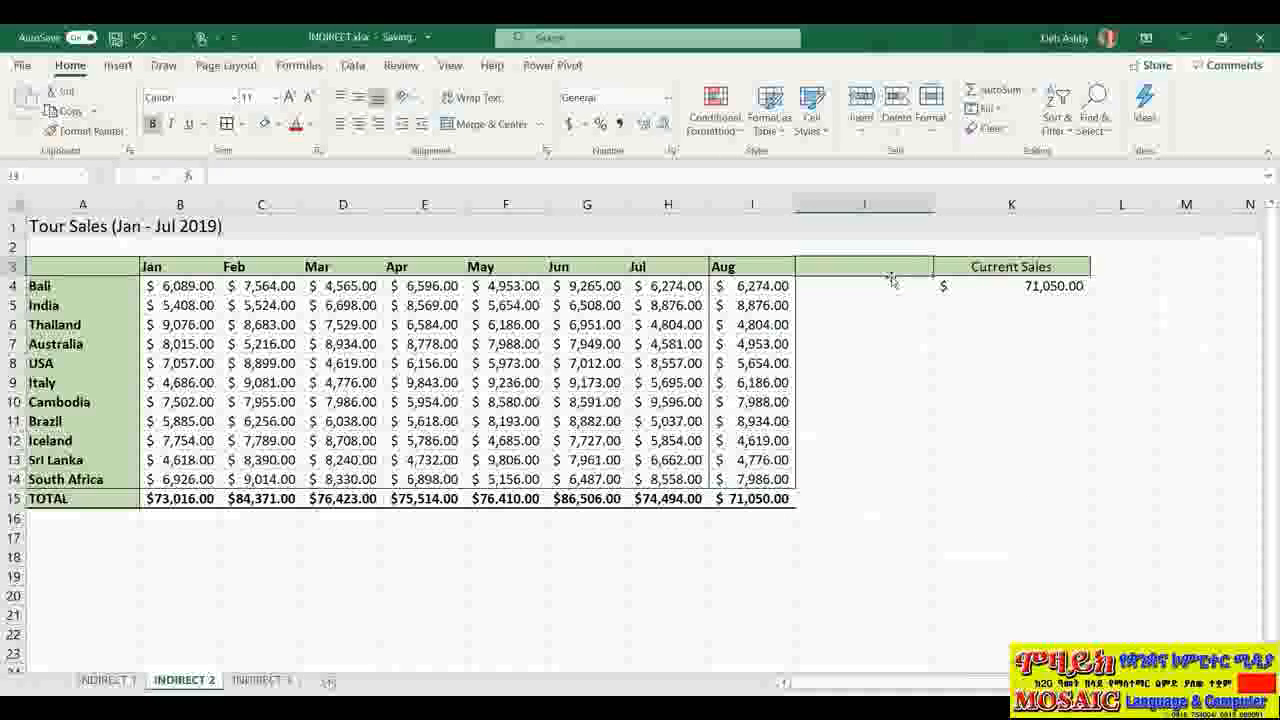
type("Sep")
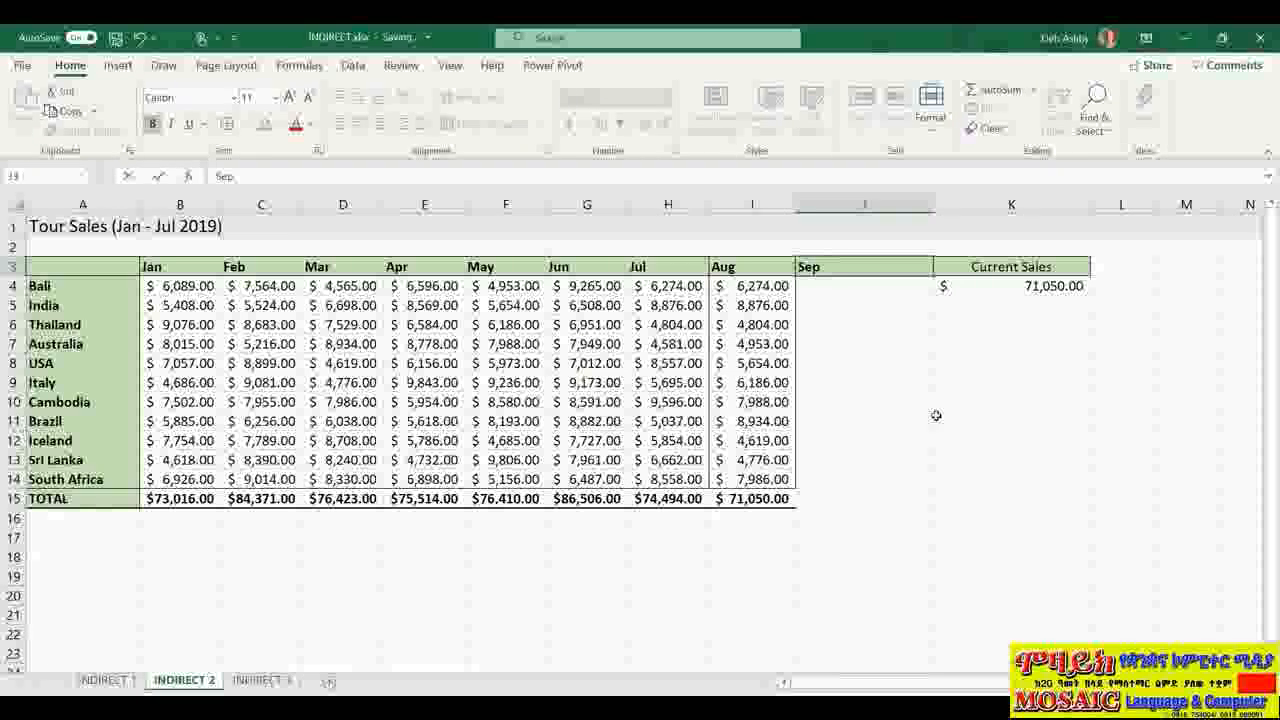
left_click(846, 502)
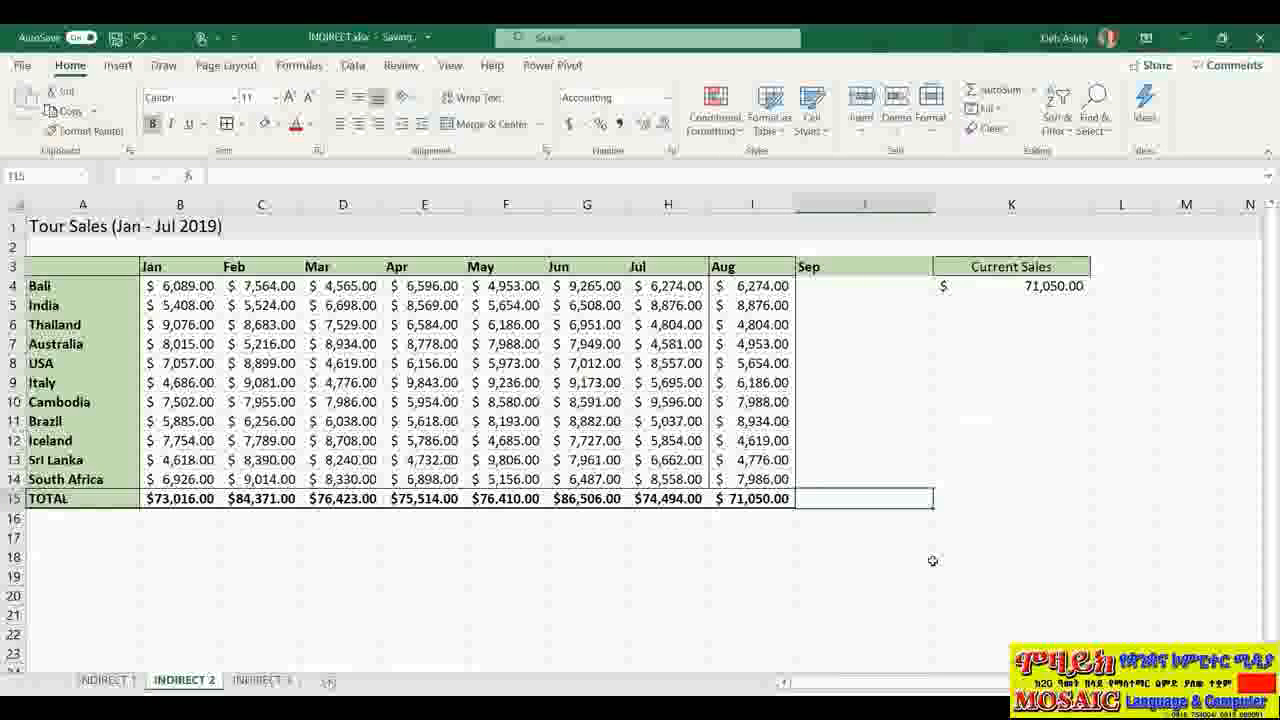
type("20,000")
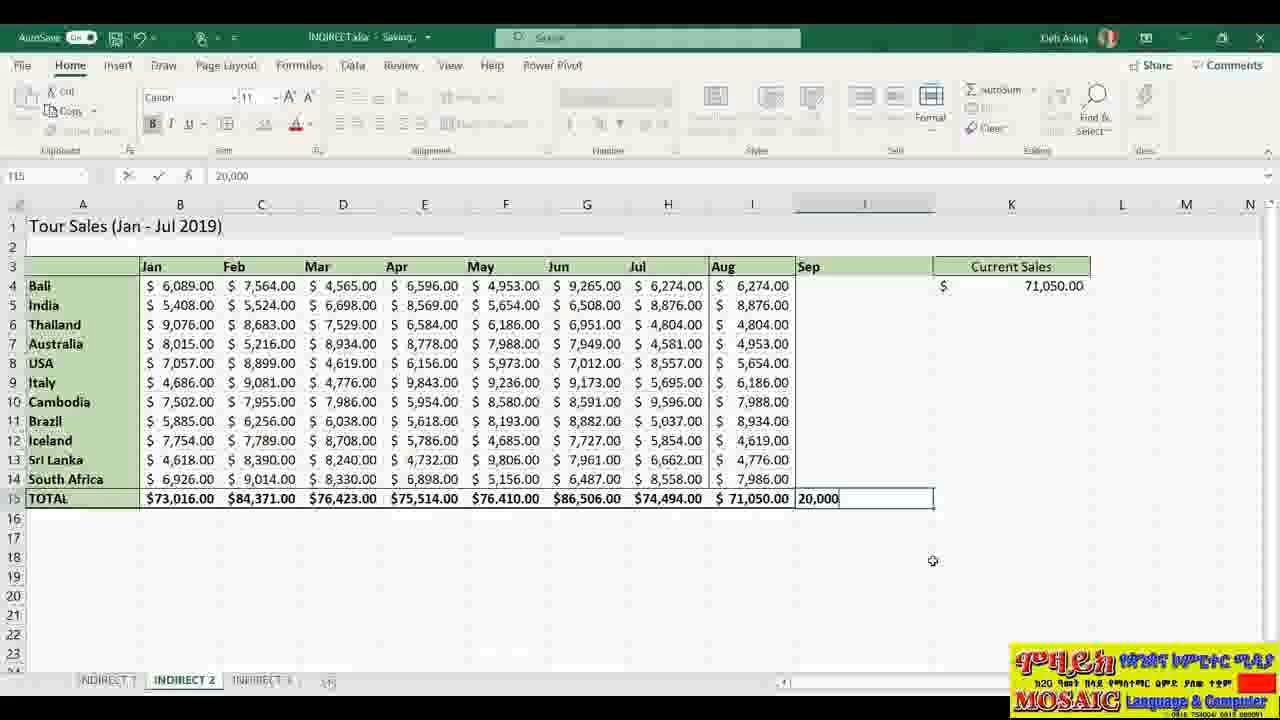
key("Return")
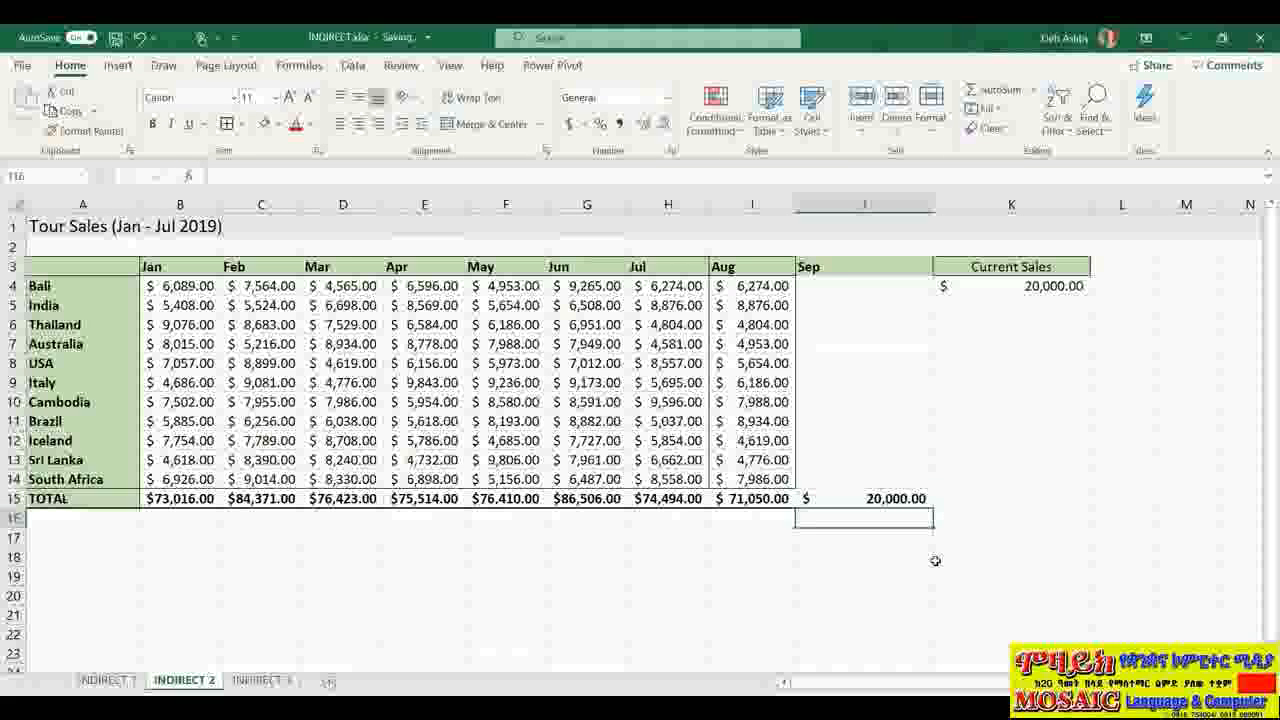
left_click(1022, 291)
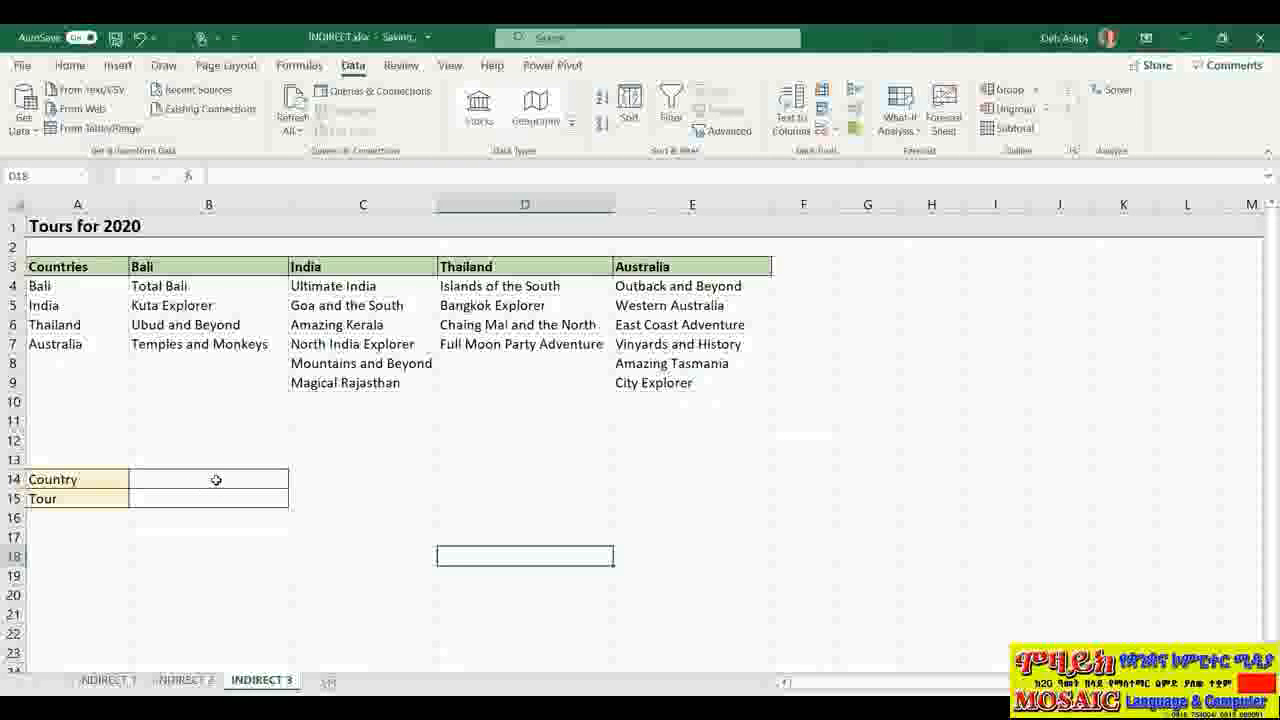
left_click(216, 482)
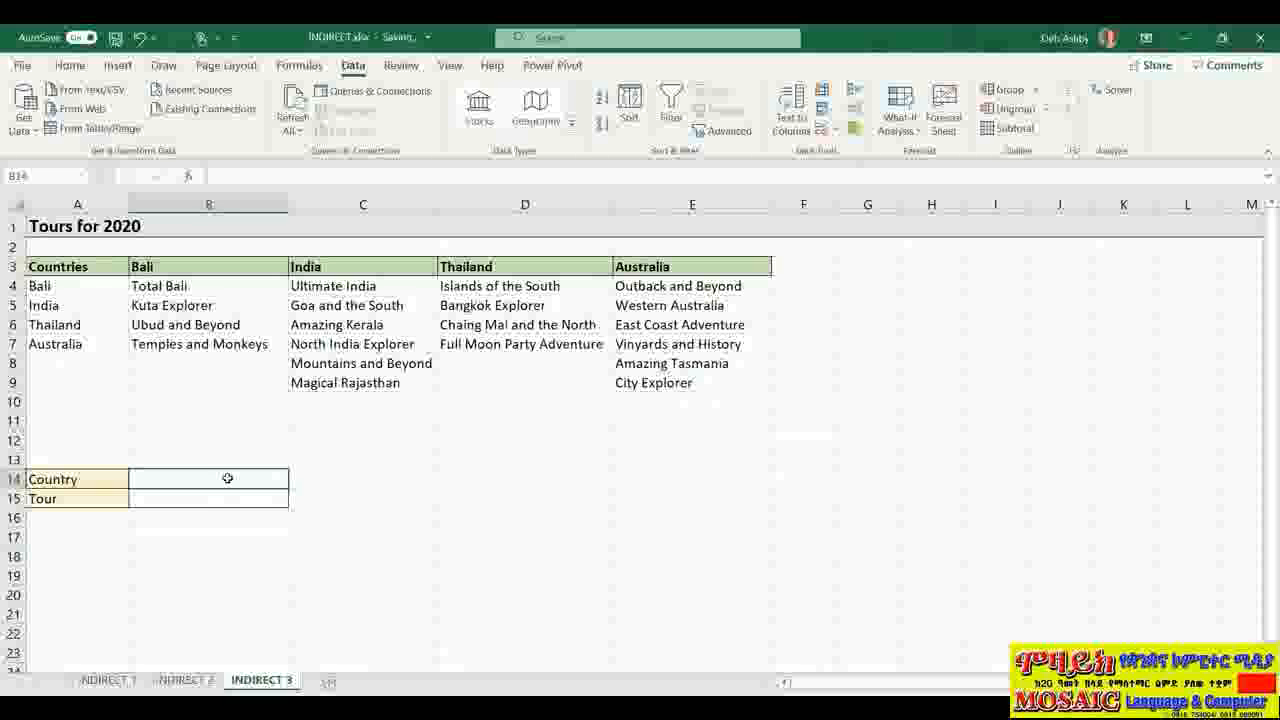
left_click_drag(80, 288, 70, 345)
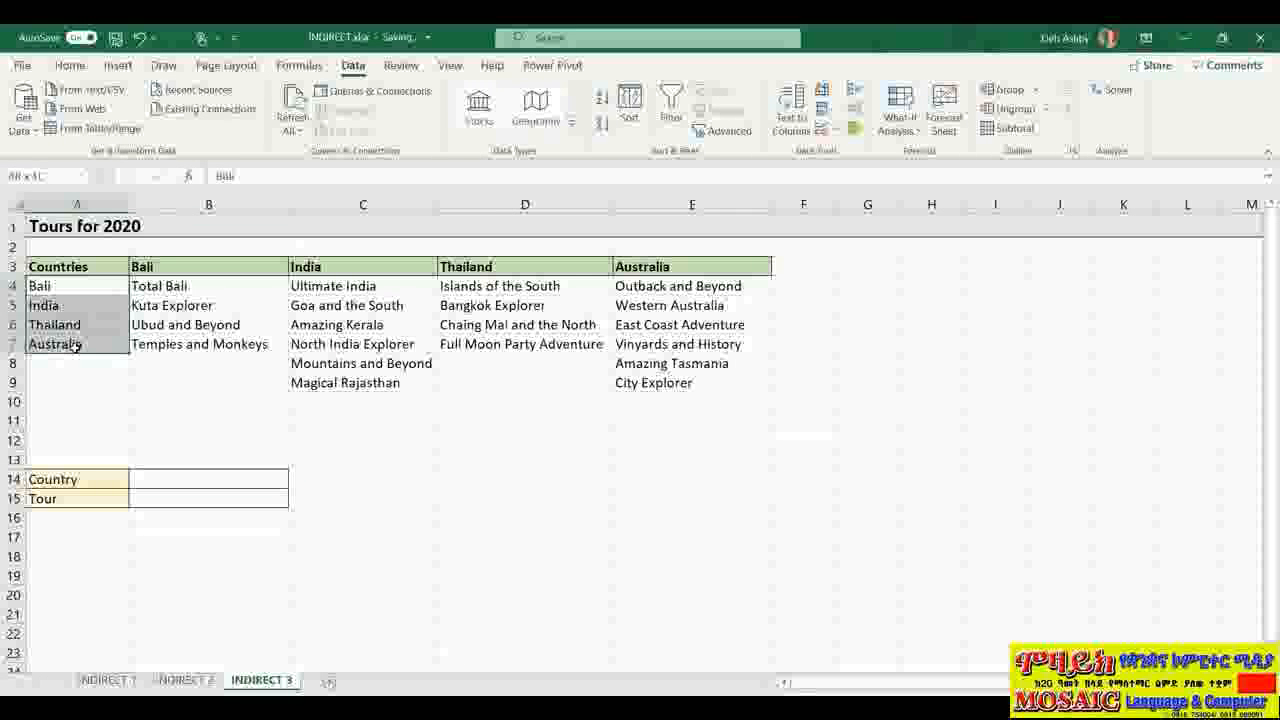
left_click(228, 502)
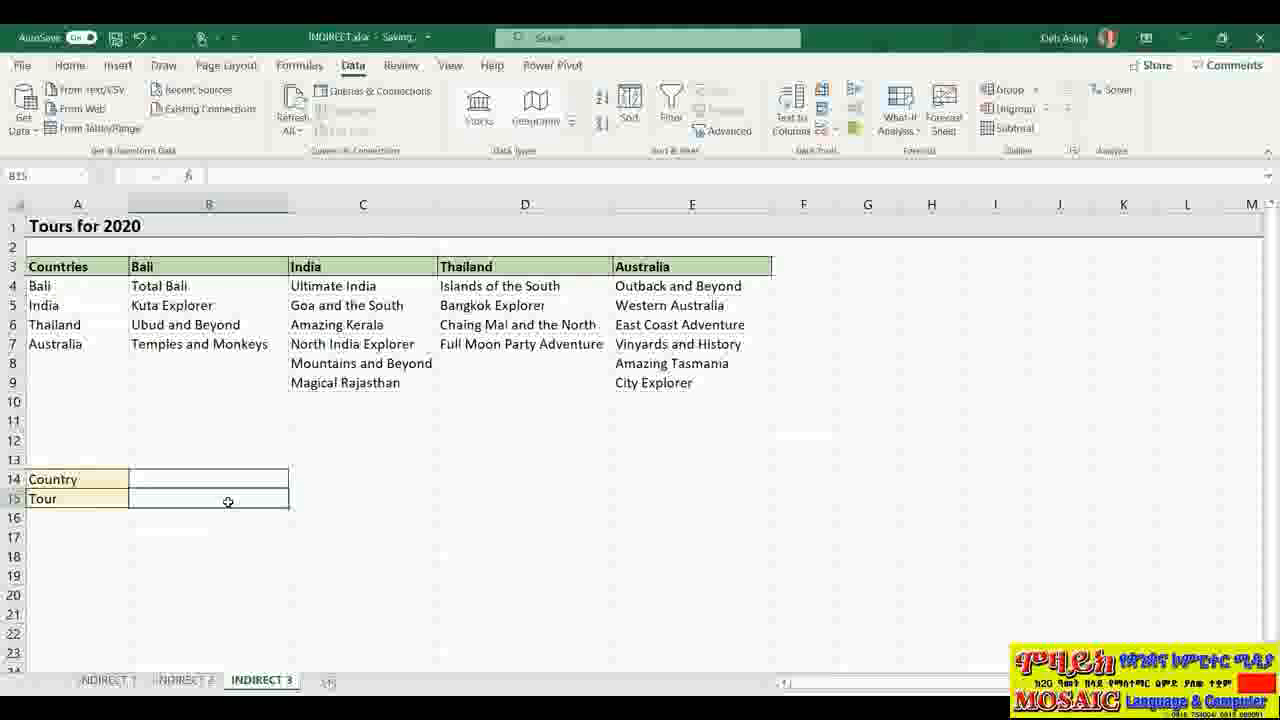
left_click(230, 479)
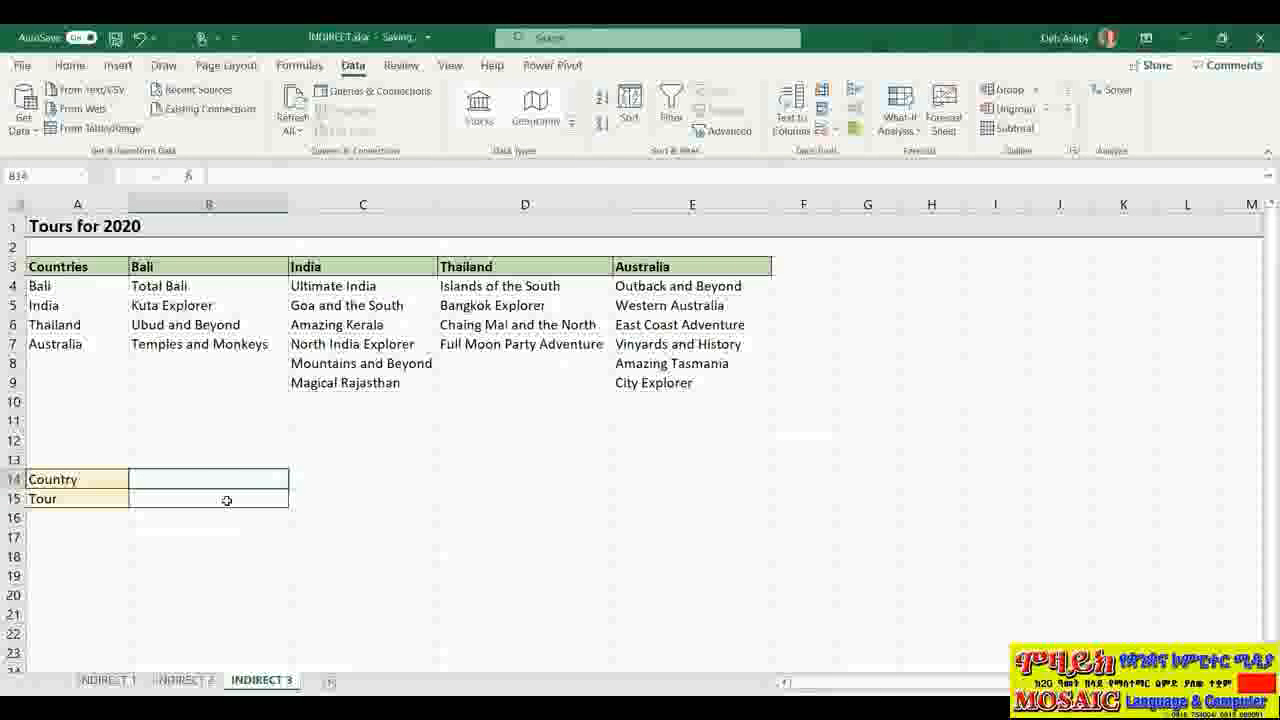
left_click(227, 500)
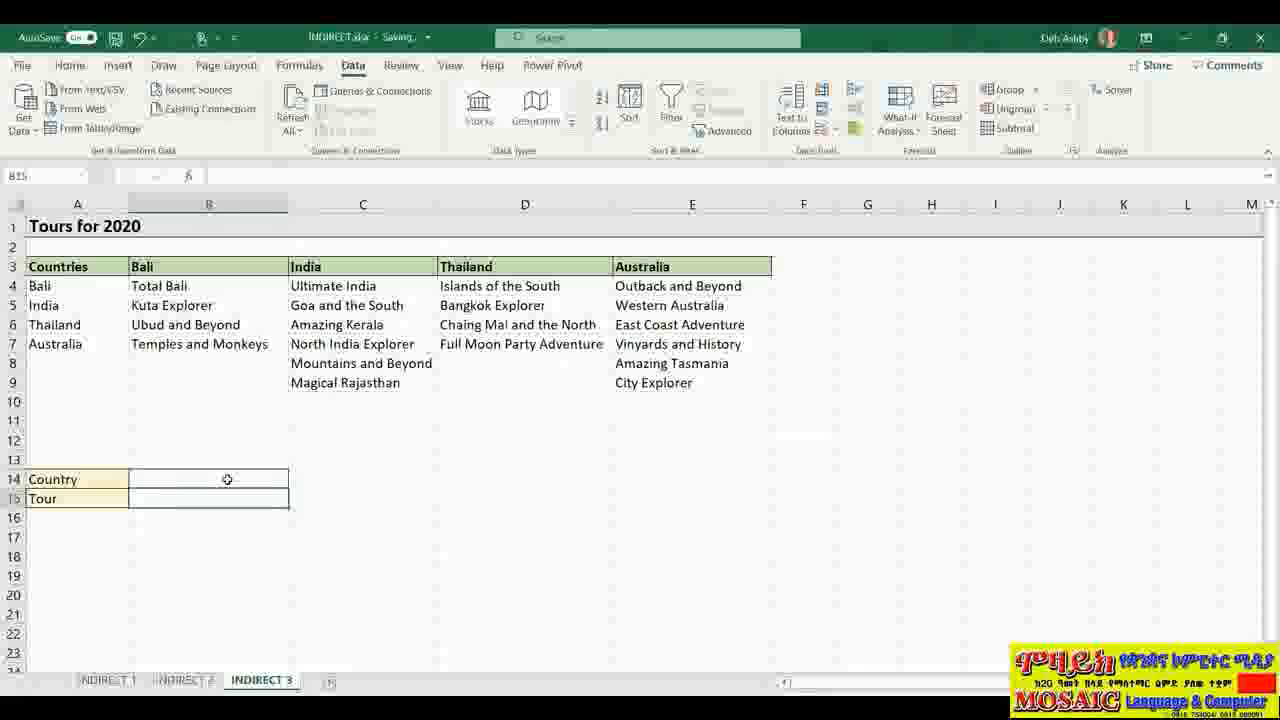
left_click(227, 479)
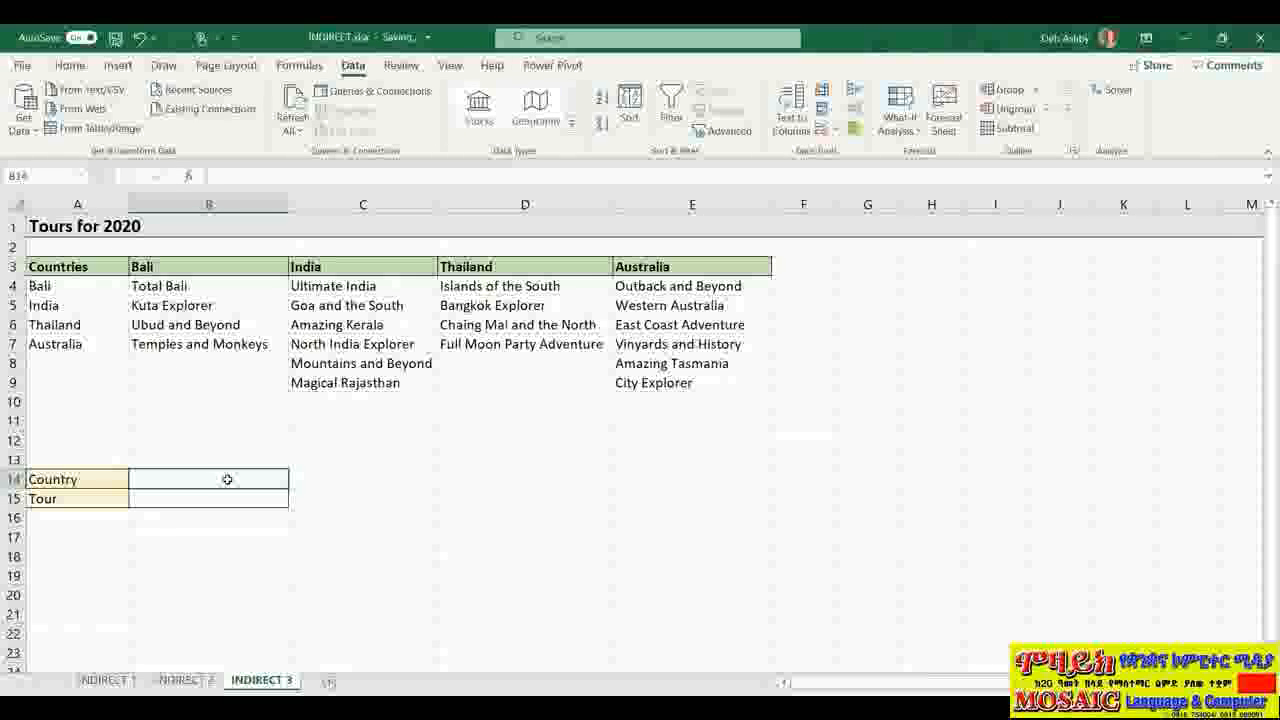
left_click_drag(93, 267, 75, 344)
left_click_drag(234, 266, 224, 343)
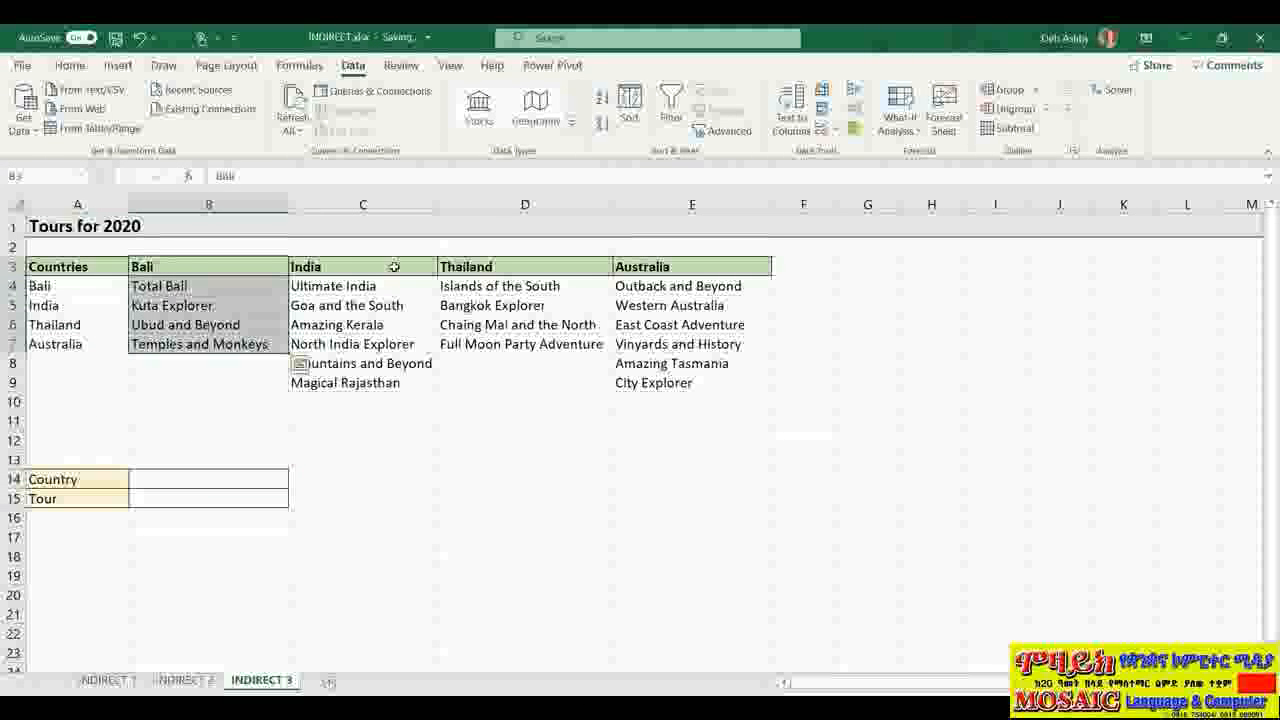
left_click_drag(300, 268, 300, 383)
left_click(533, 271)
left_click_drag(530, 288, 525, 345)
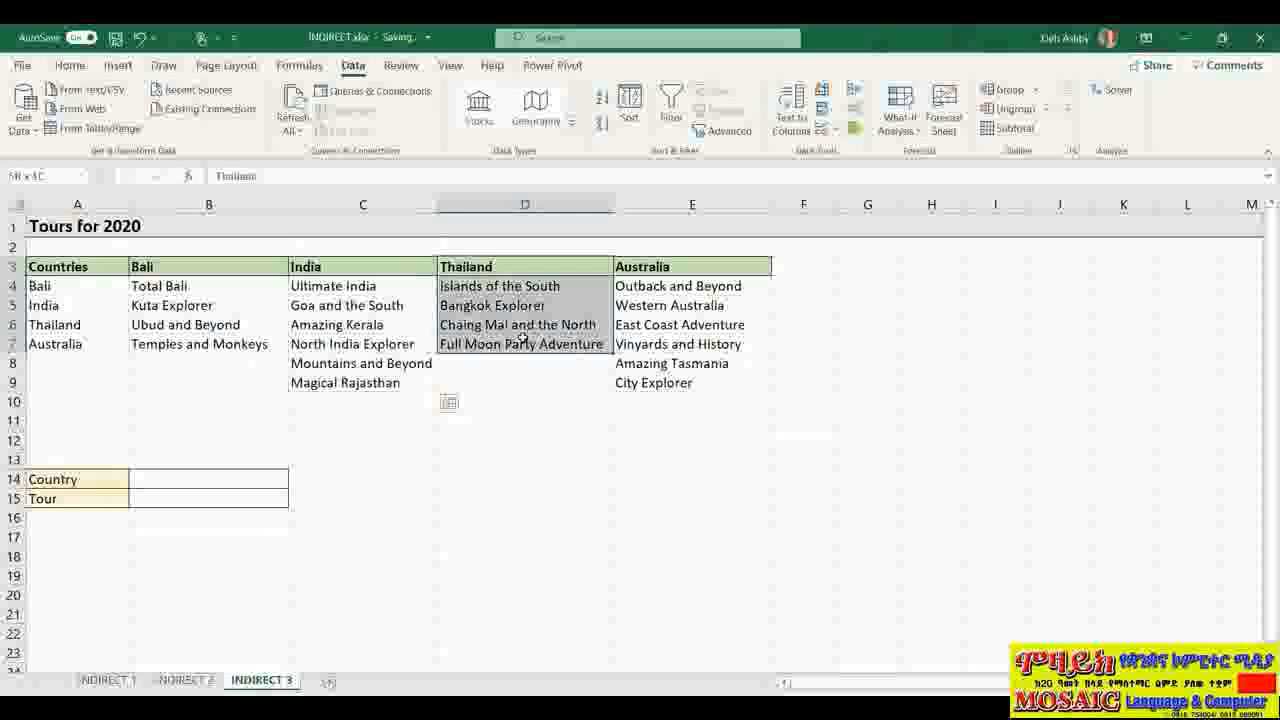
left_click_drag(688, 272, 703, 390)
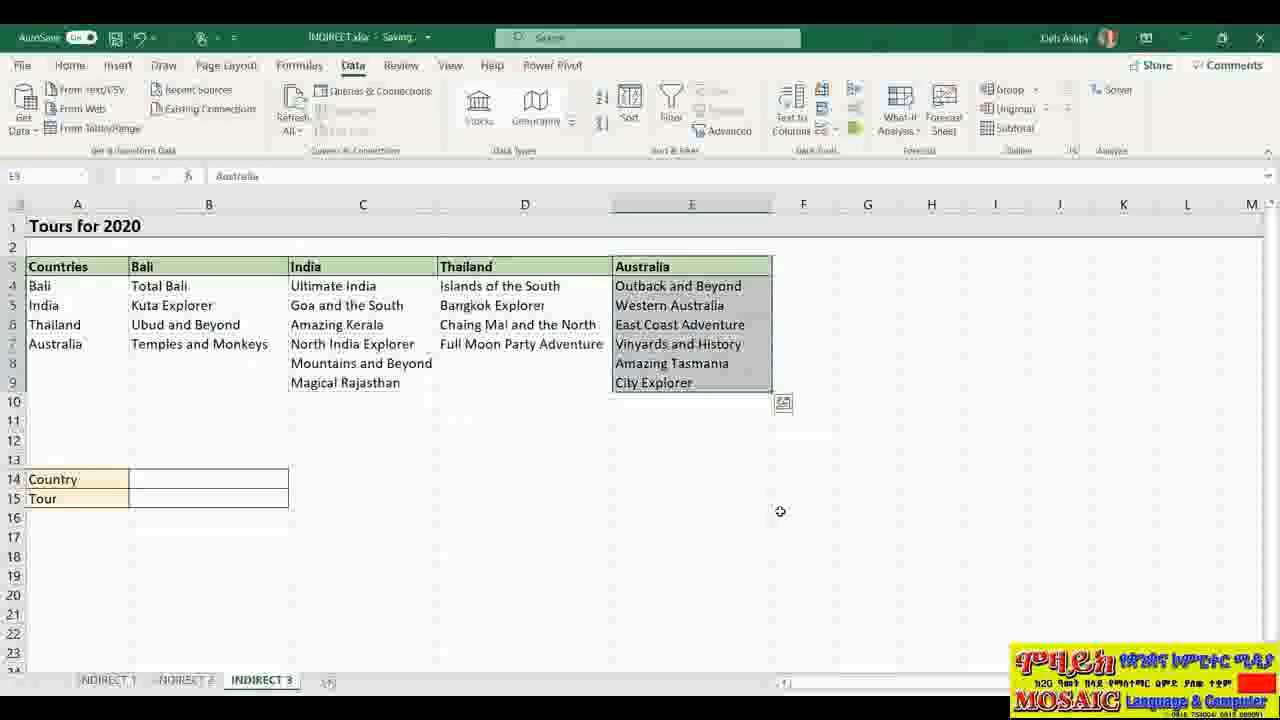
left_click(79, 177)
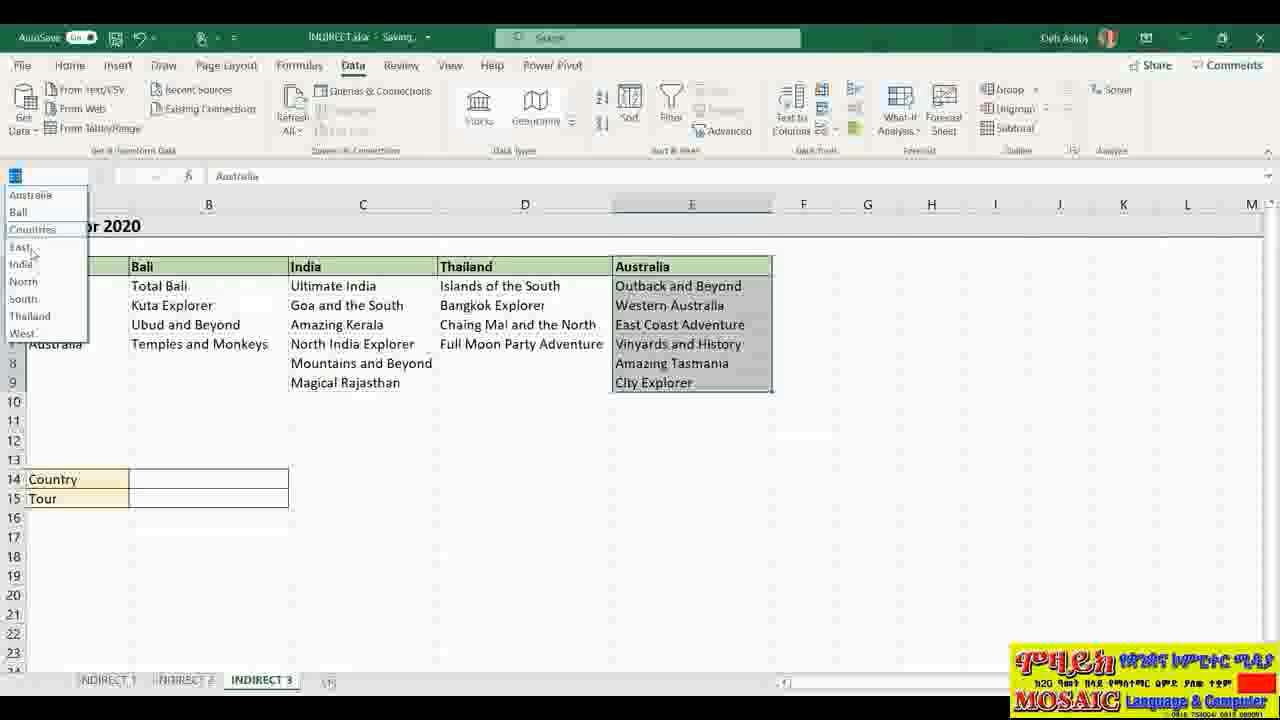
left_click(40, 212)
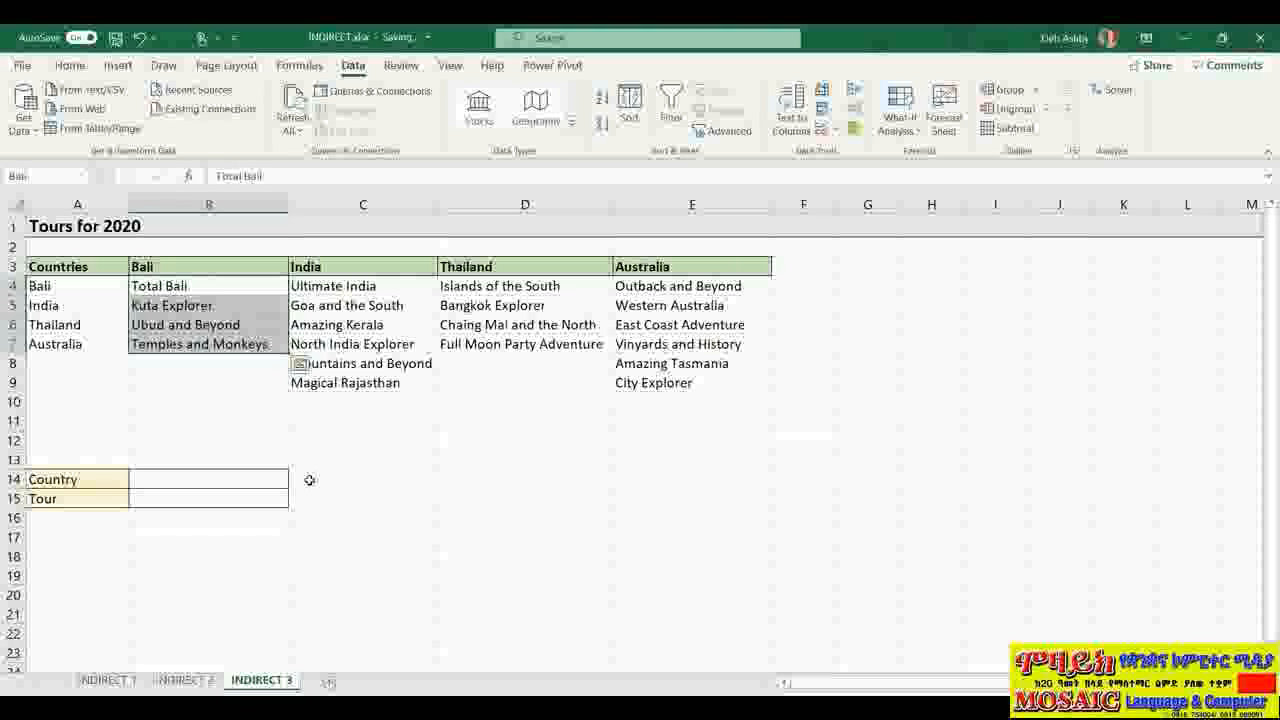
left_click(452, 496)
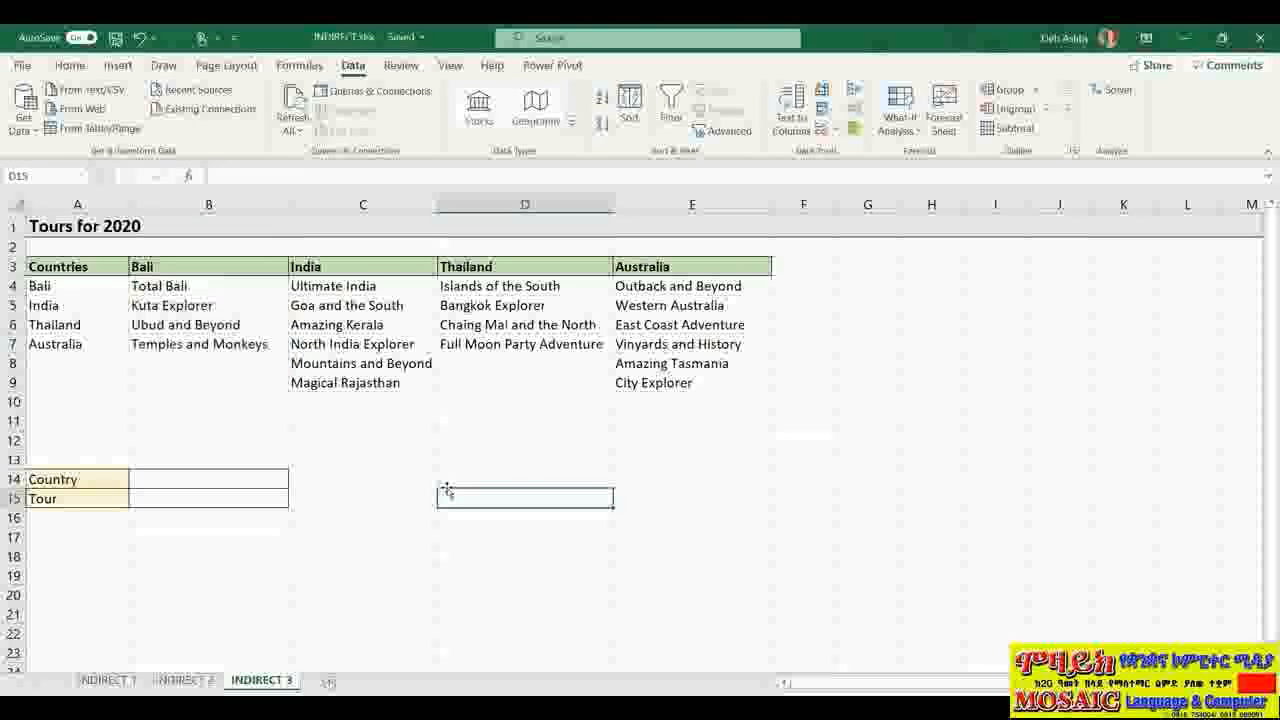
left_click(193, 481)
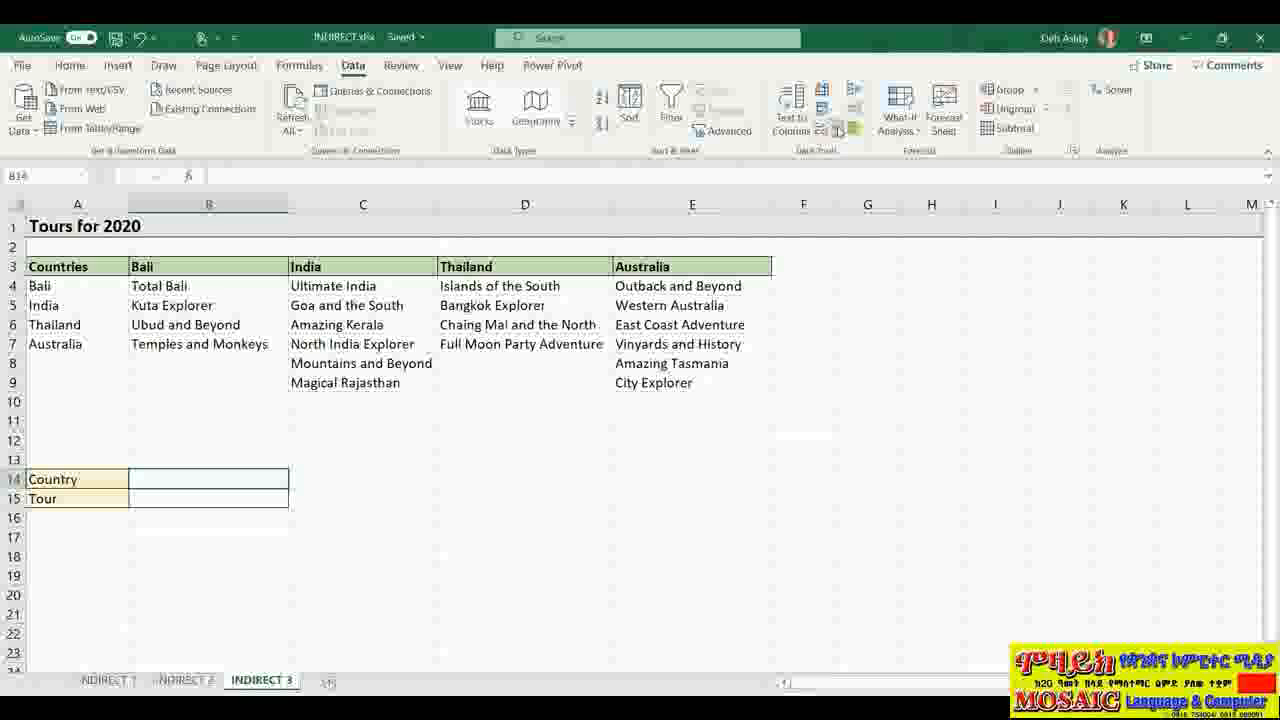
Step: Give B14 a List data validation rule with source =Countries
left_click(860, 151)
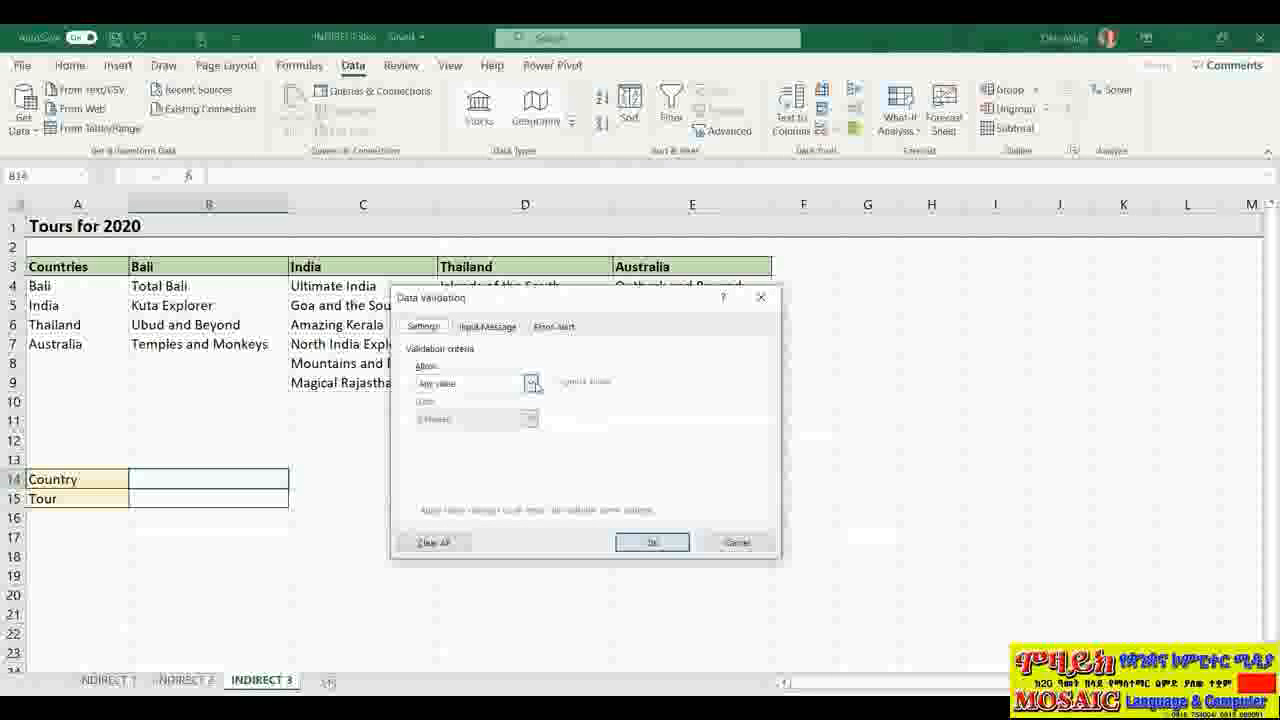
left_click(531, 383)
left_click(441, 433)
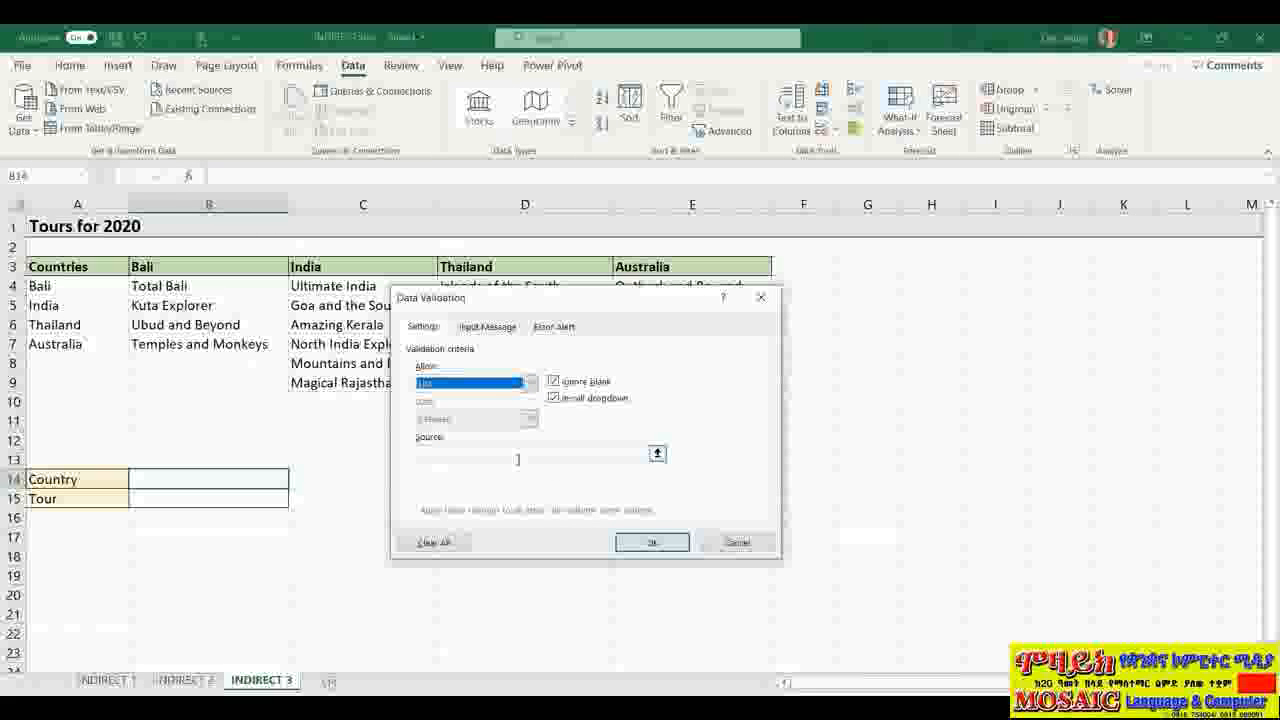
left_click(518, 457)
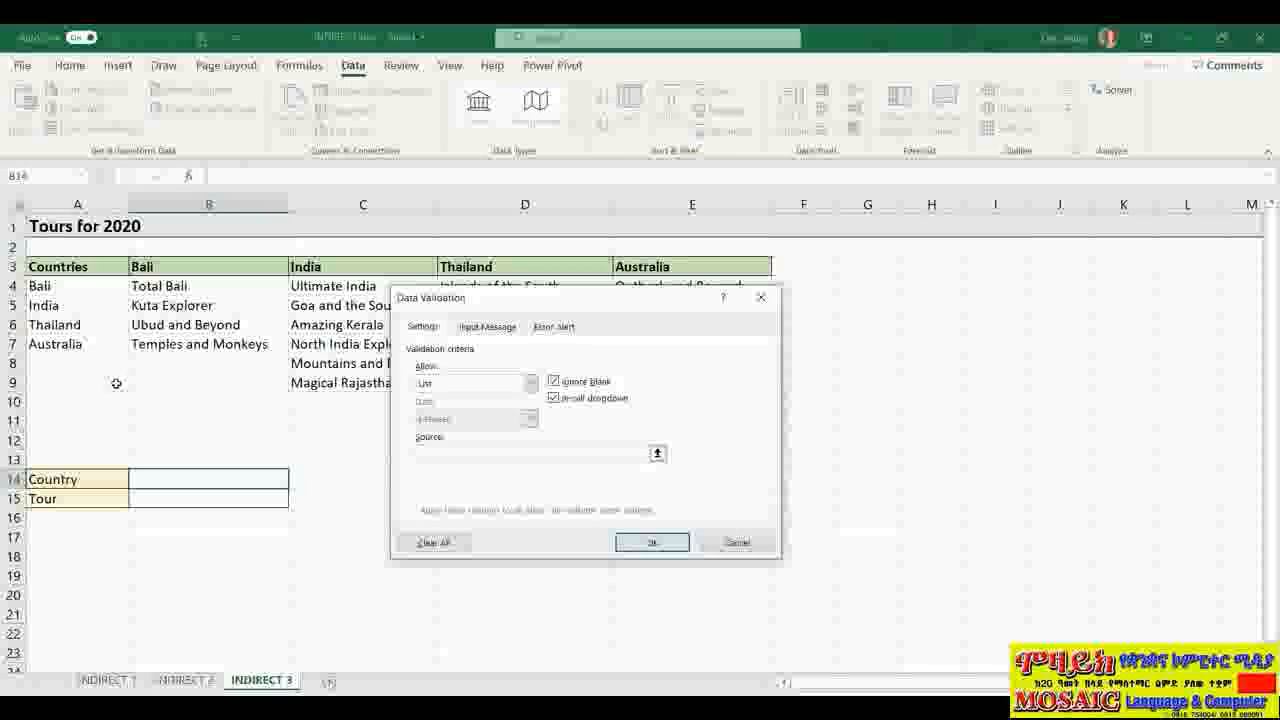
type("=Countries")
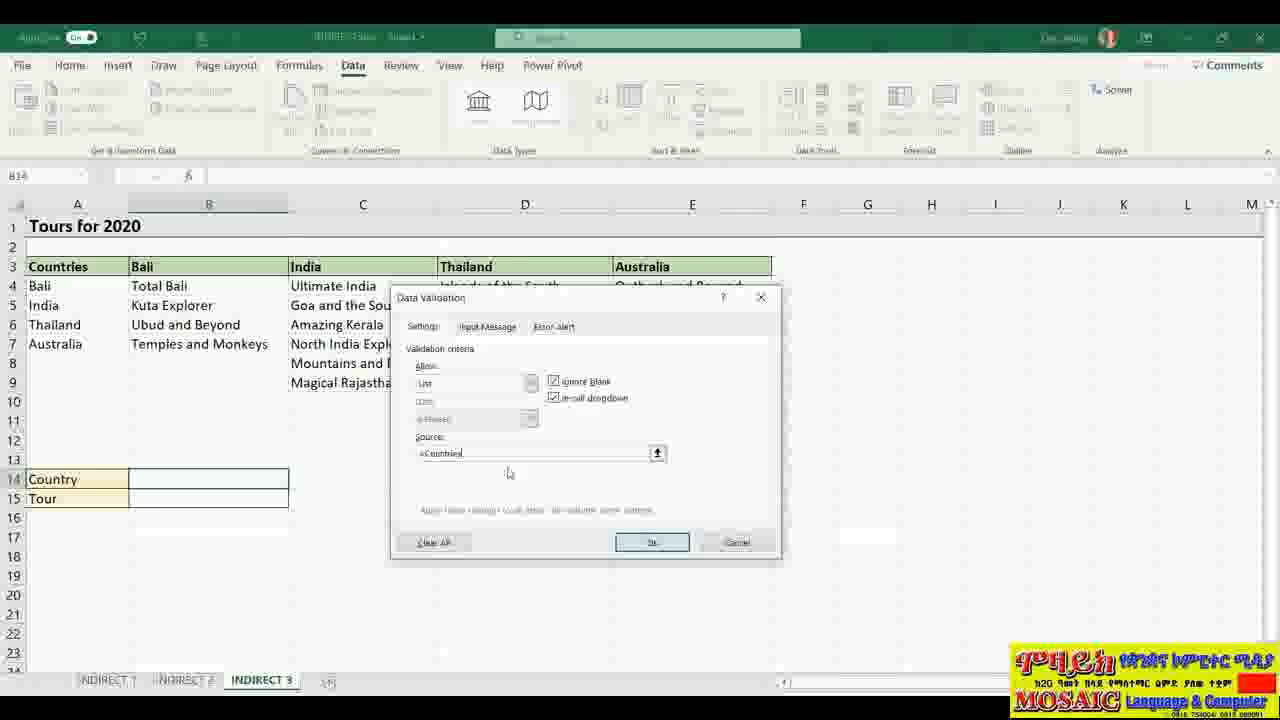
left_click(676, 543)
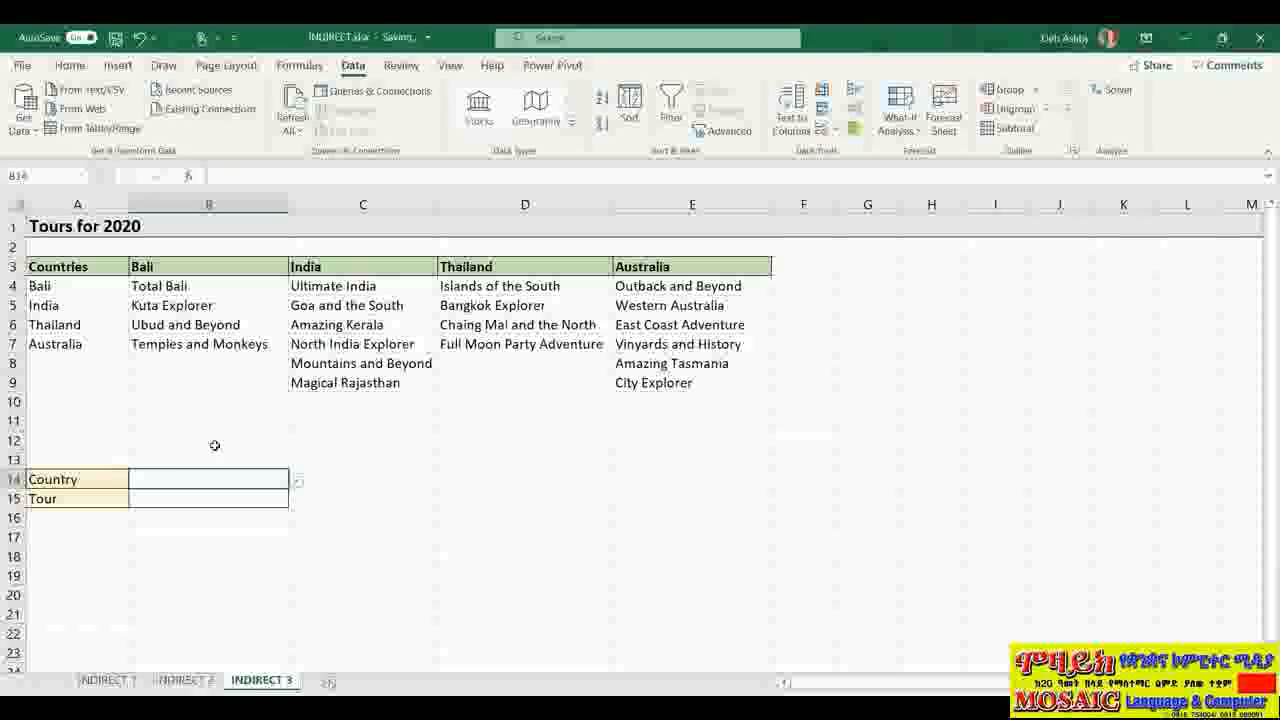
Step: Pick Thailand from B14's country dropdown, then select the Tour cell B15
left_click(296, 480)
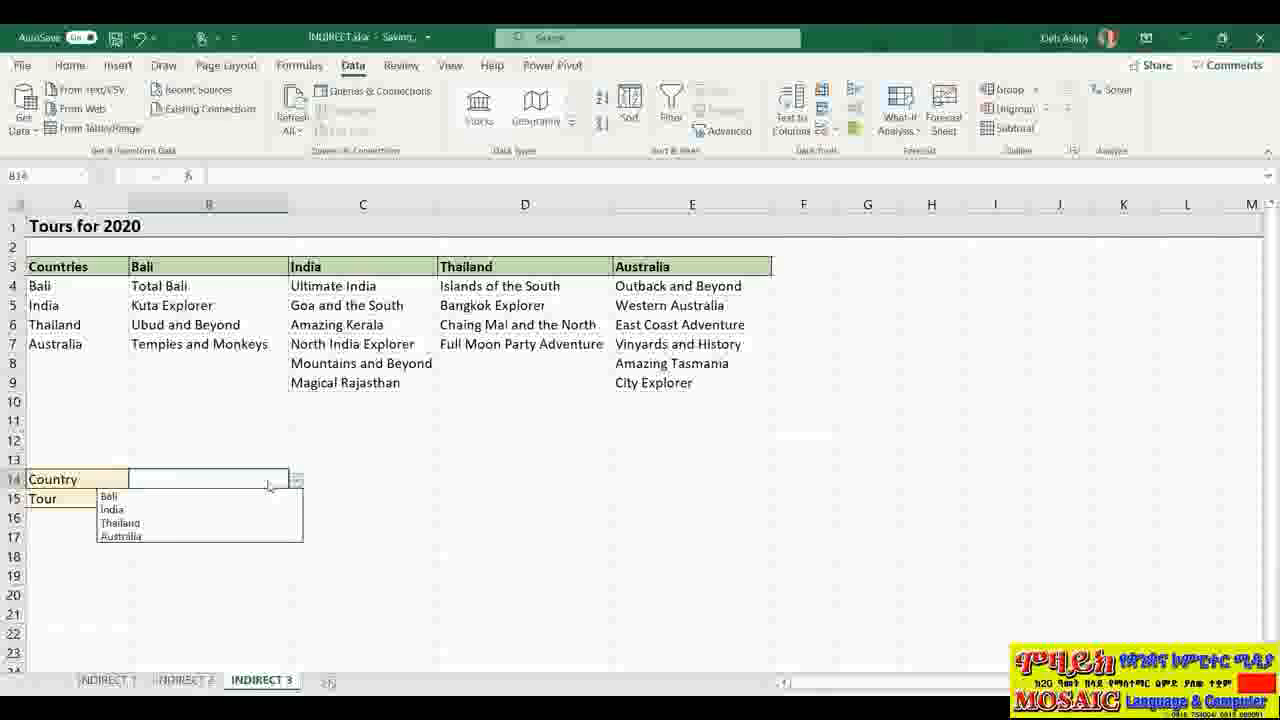
left_click(154, 524)
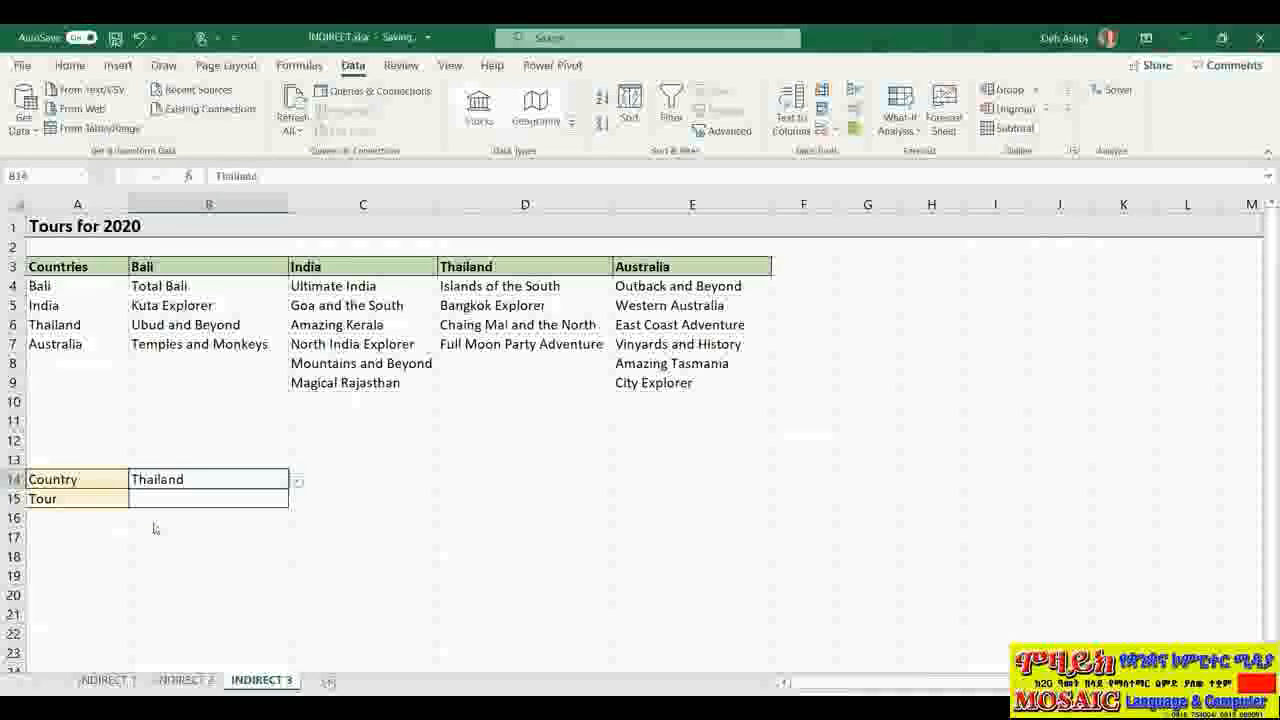
left_click(163, 499)
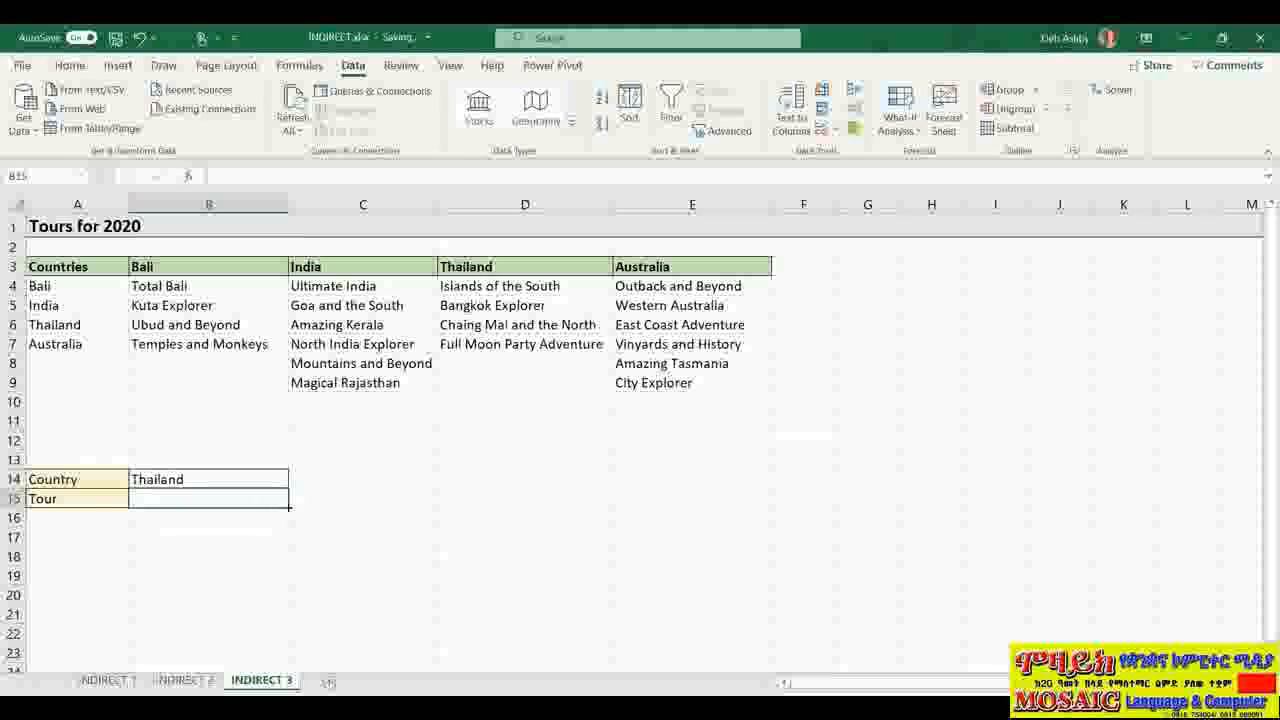
left_click_drag(540, 268, 525, 345)
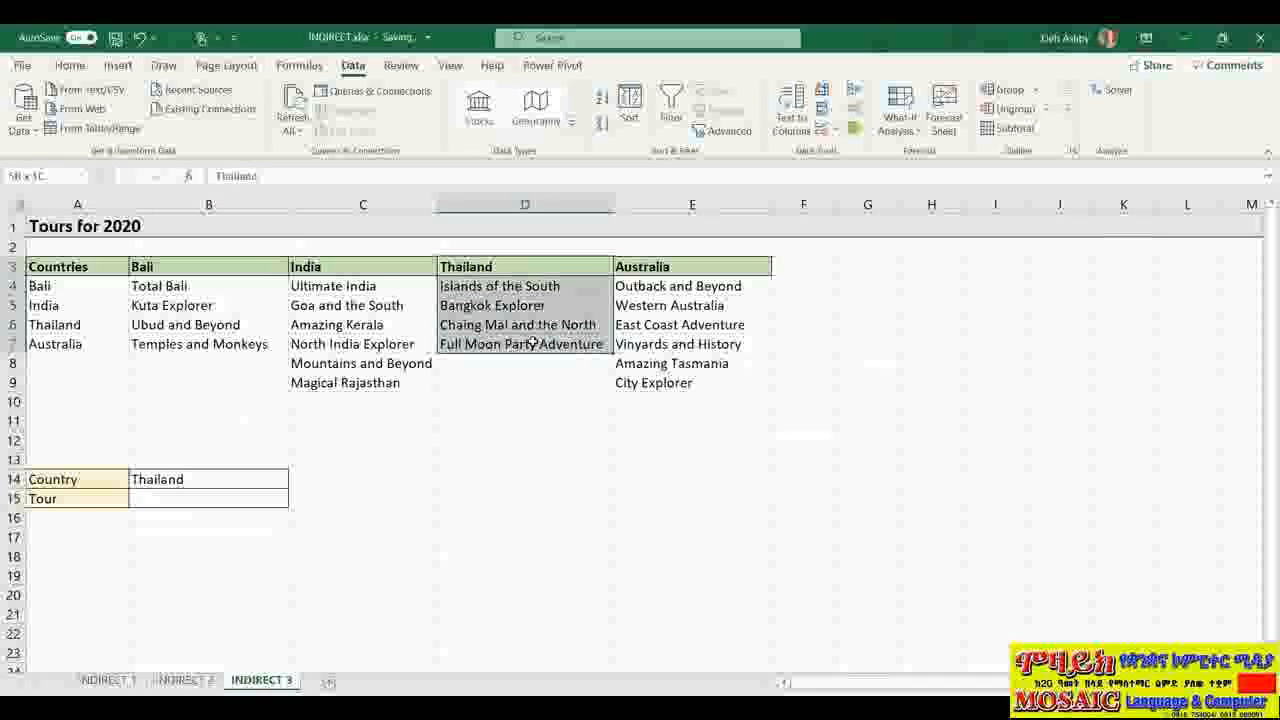
left_click(213, 479)
left_click(220, 500)
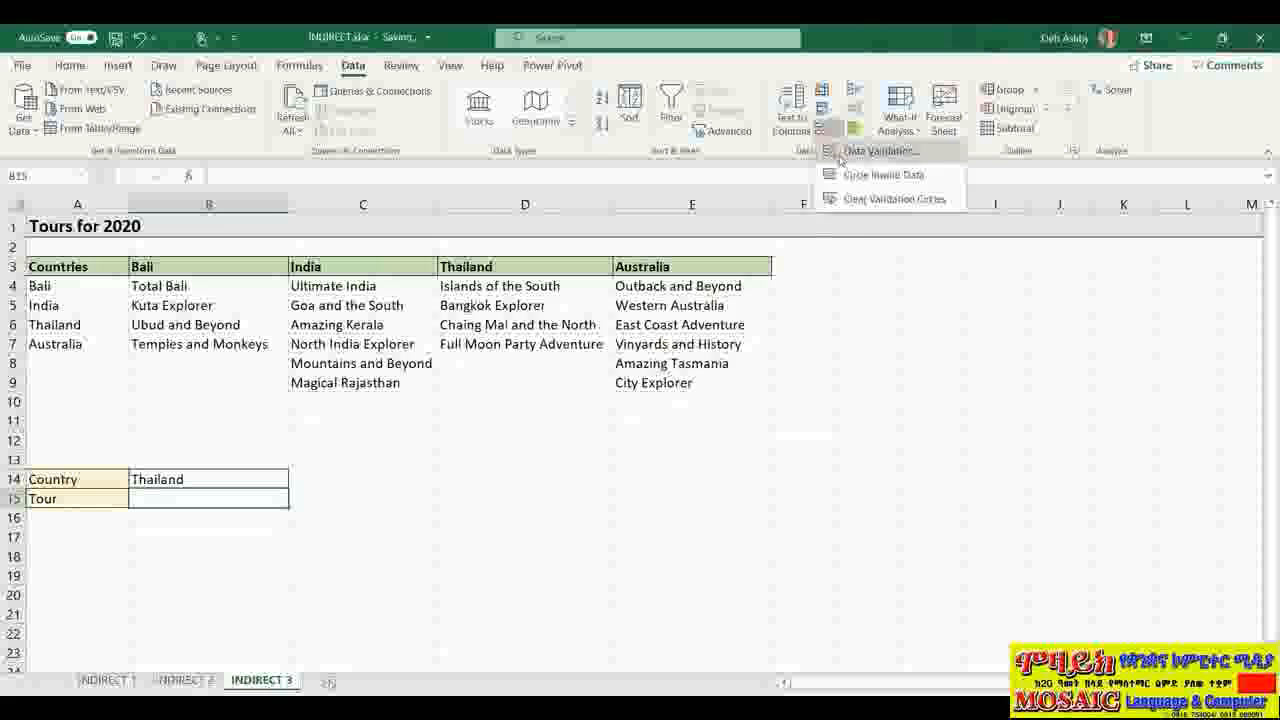
Step: Give B15 a List validation rule with source =INDIRECT($B$14), referencing cell B14
left_click(840, 152)
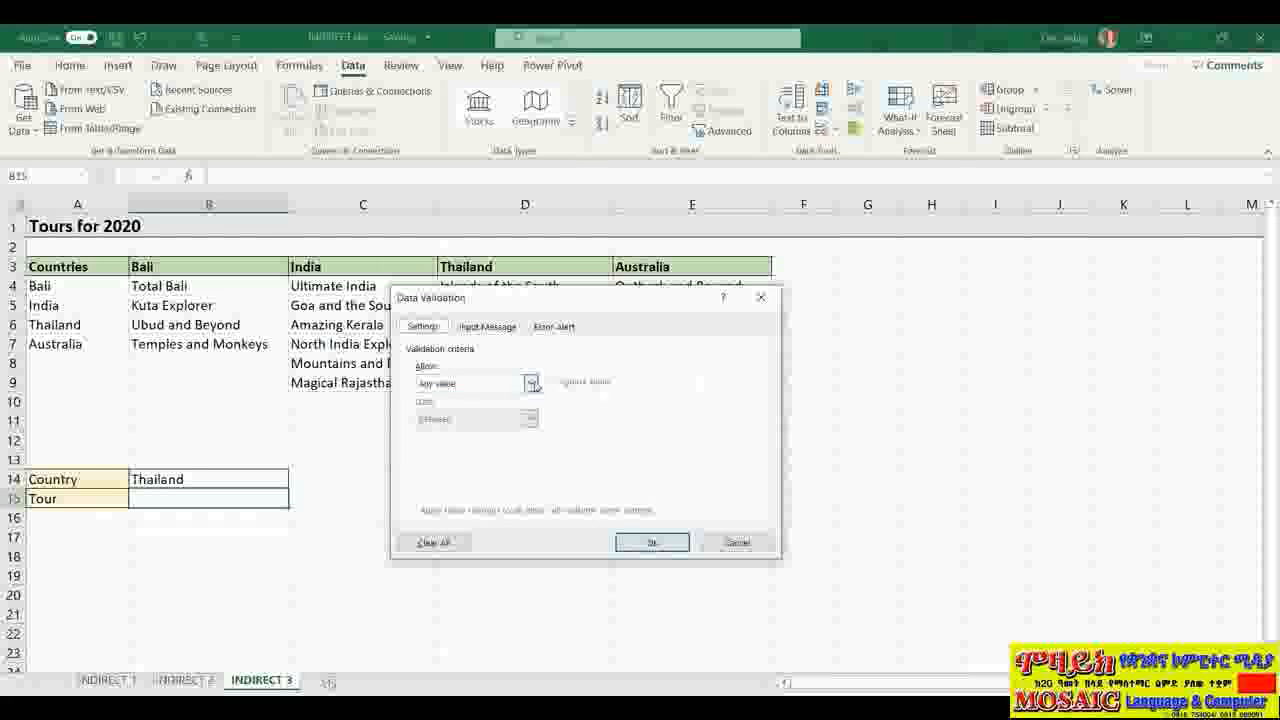
left_click(531, 383)
left_click(456, 433)
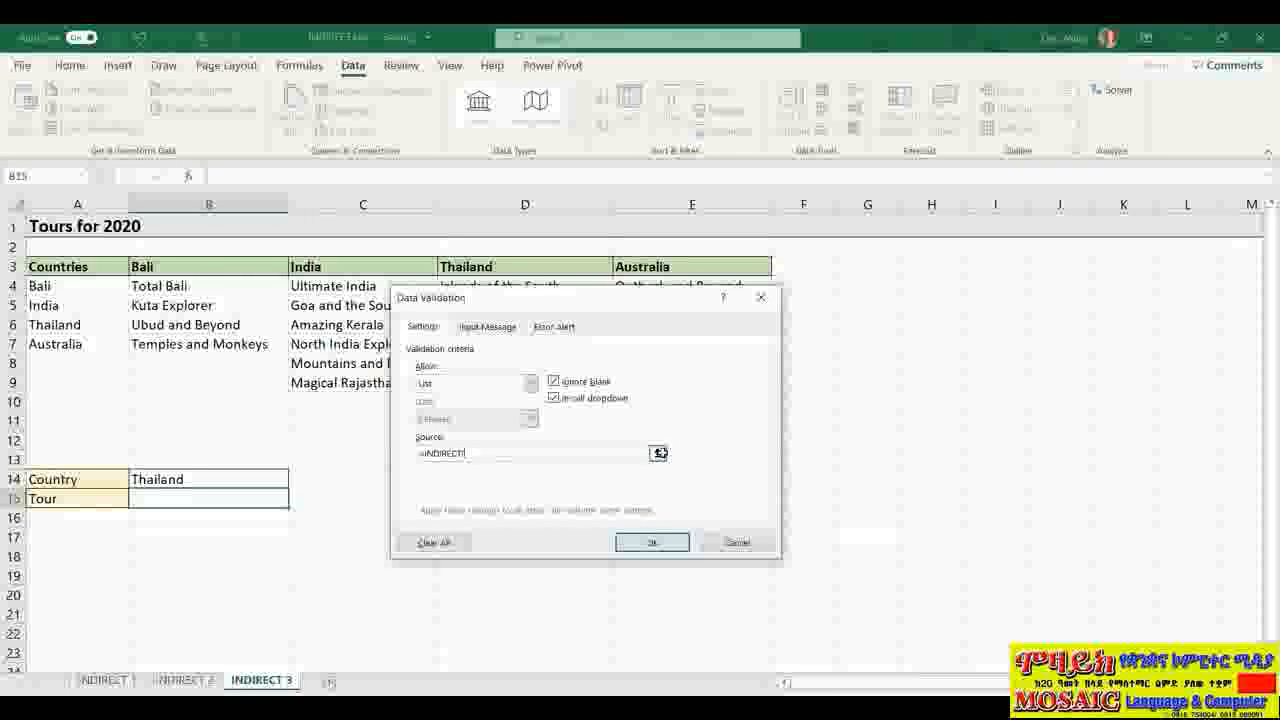
type("(")
left_click(659, 453)
left_click(223, 479)
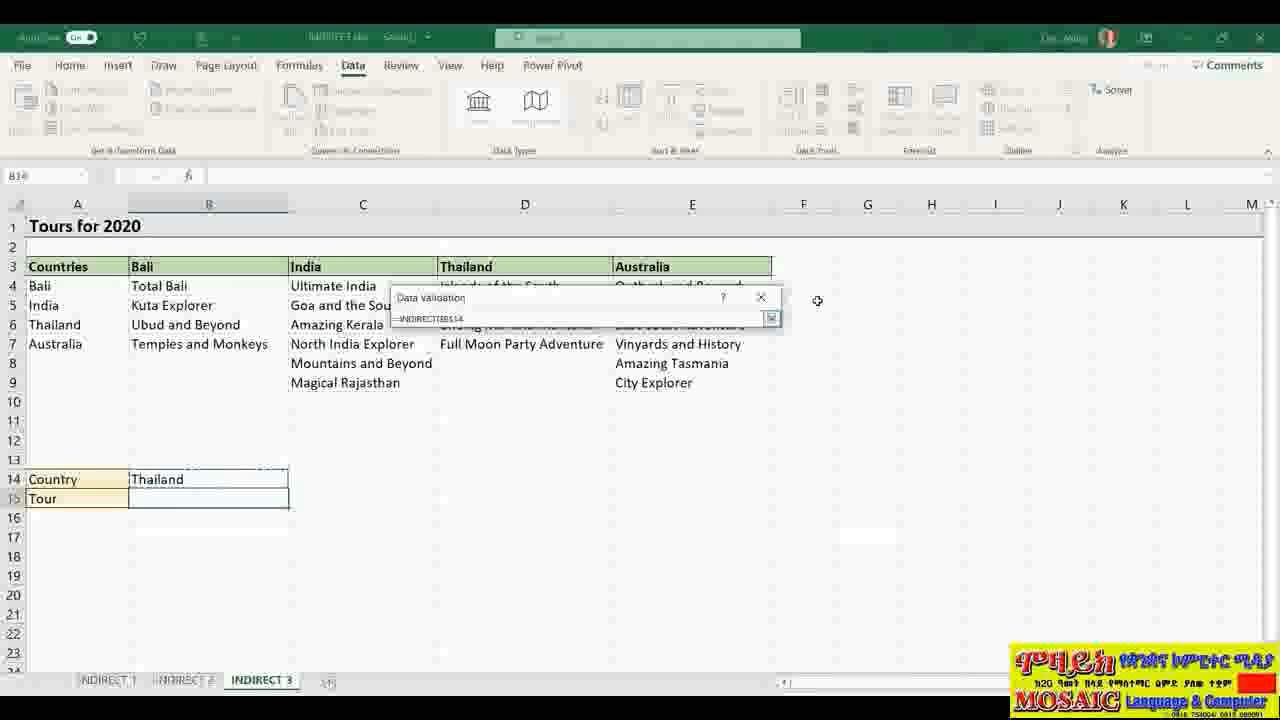
key("Return")
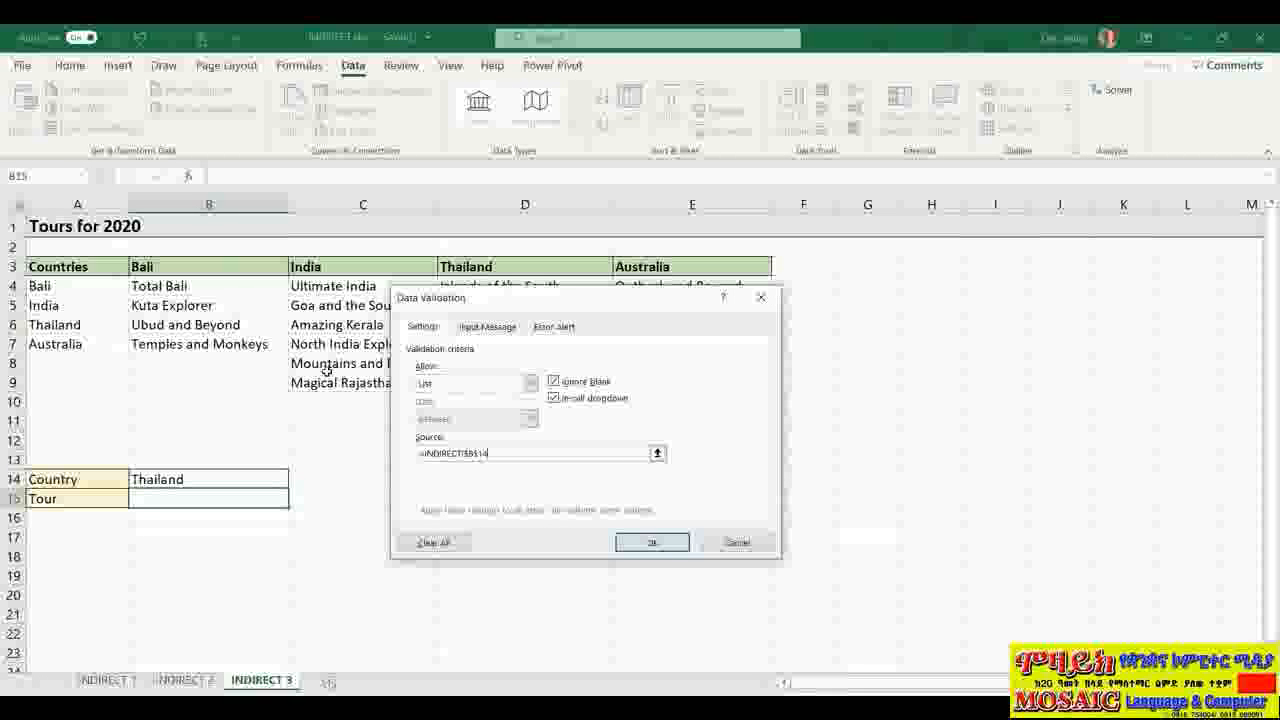
left_click(652, 542)
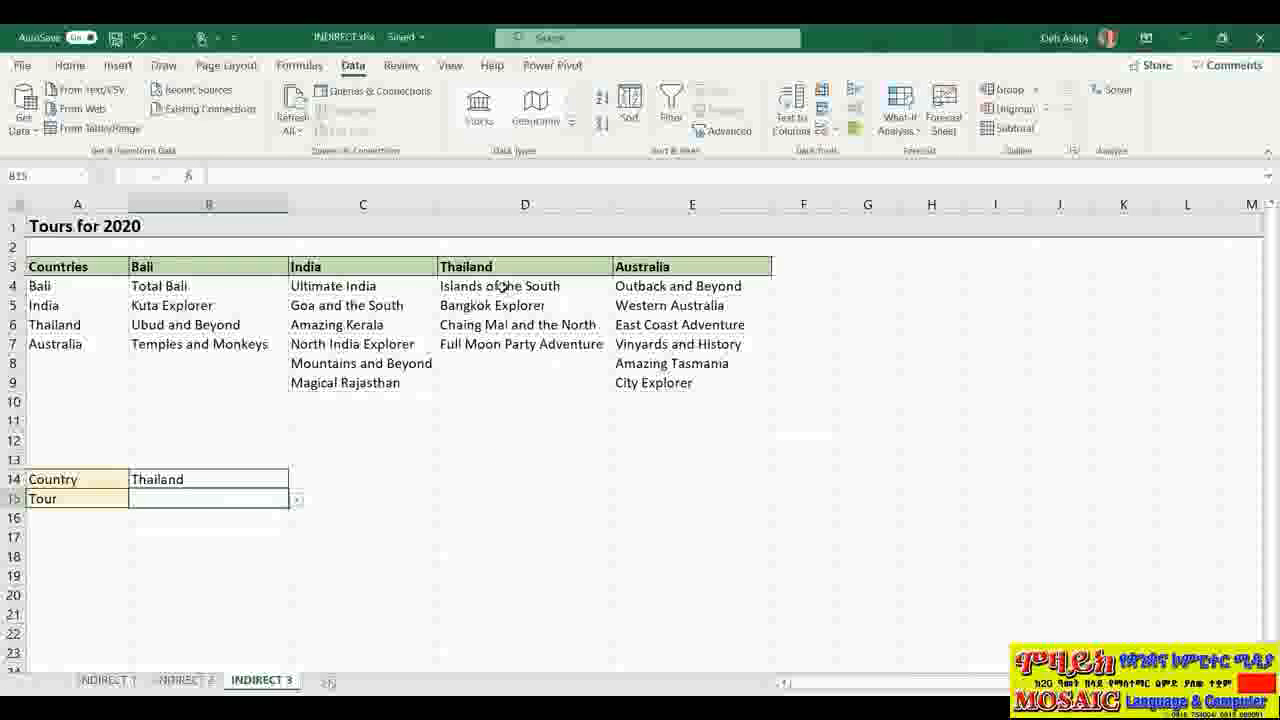
Step: Check B15's Thailand tours, switch B14 to Bali, and verify B15 now lists Bali's tours
left_click(297, 502)
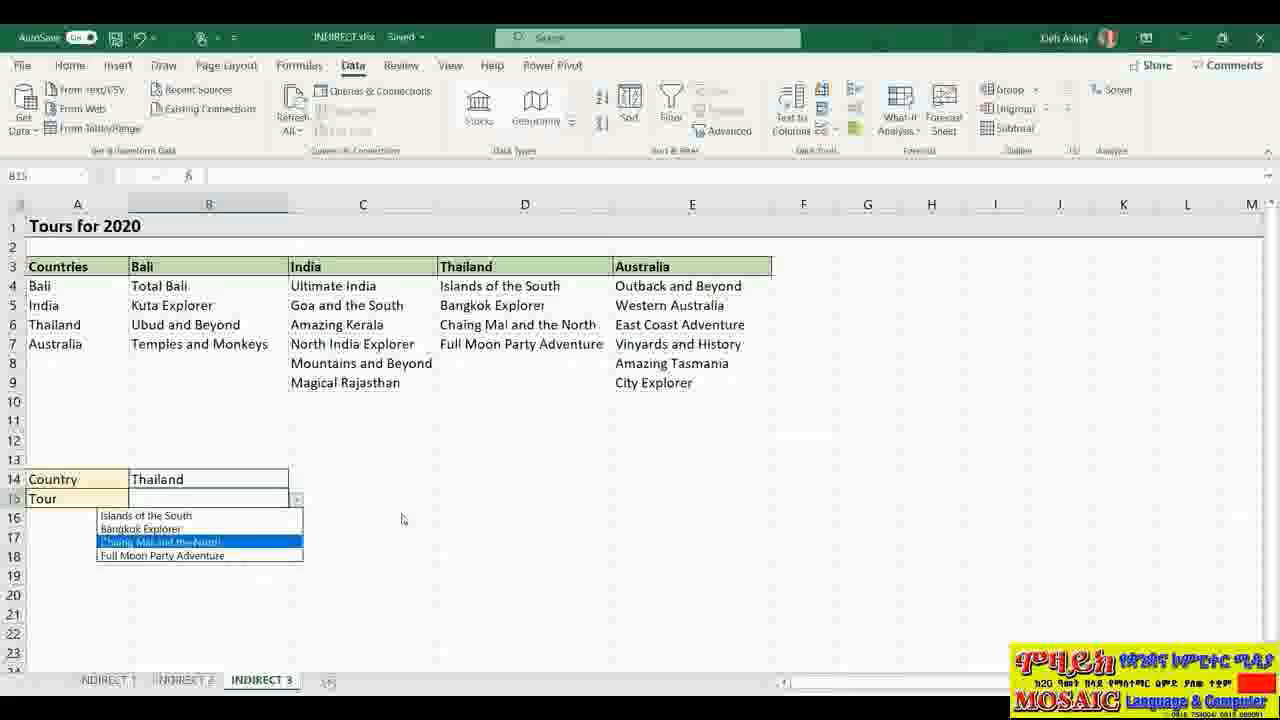
left_click(290, 480)
left_click(297, 480)
left_click(158, 497)
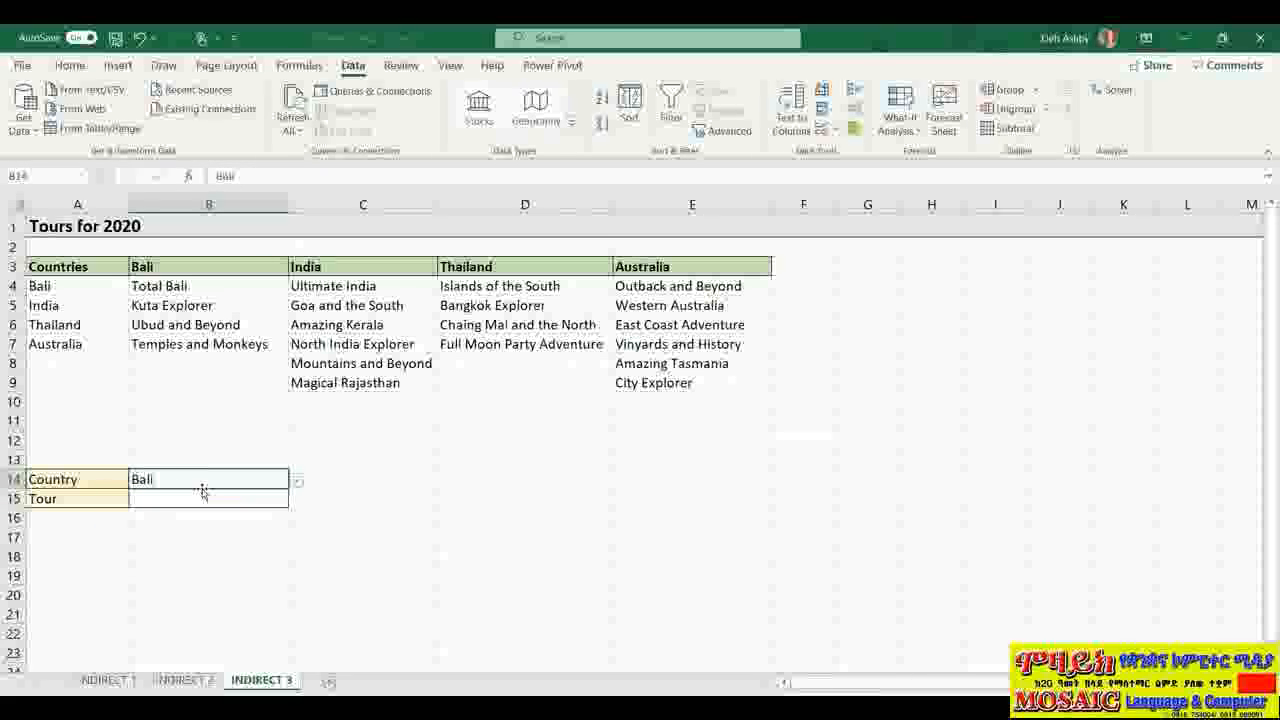
left_click(278, 500)
left_click(297, 502)
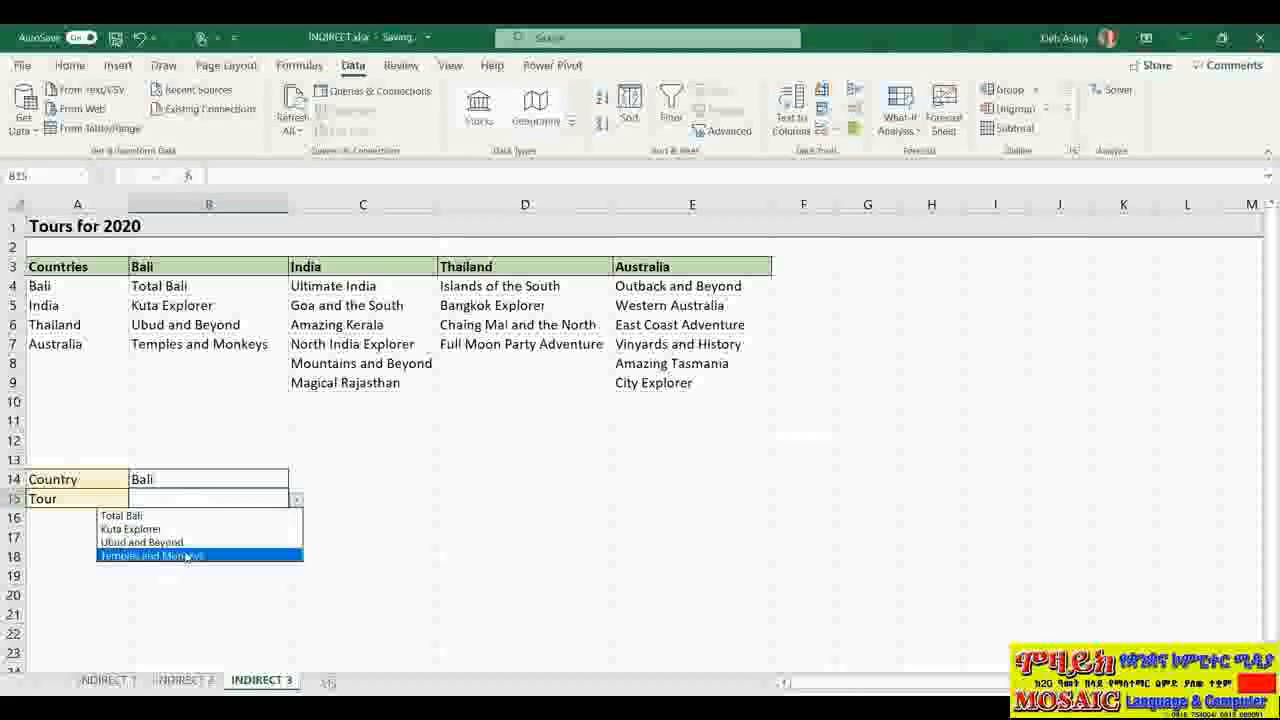
left_click(512, 442)
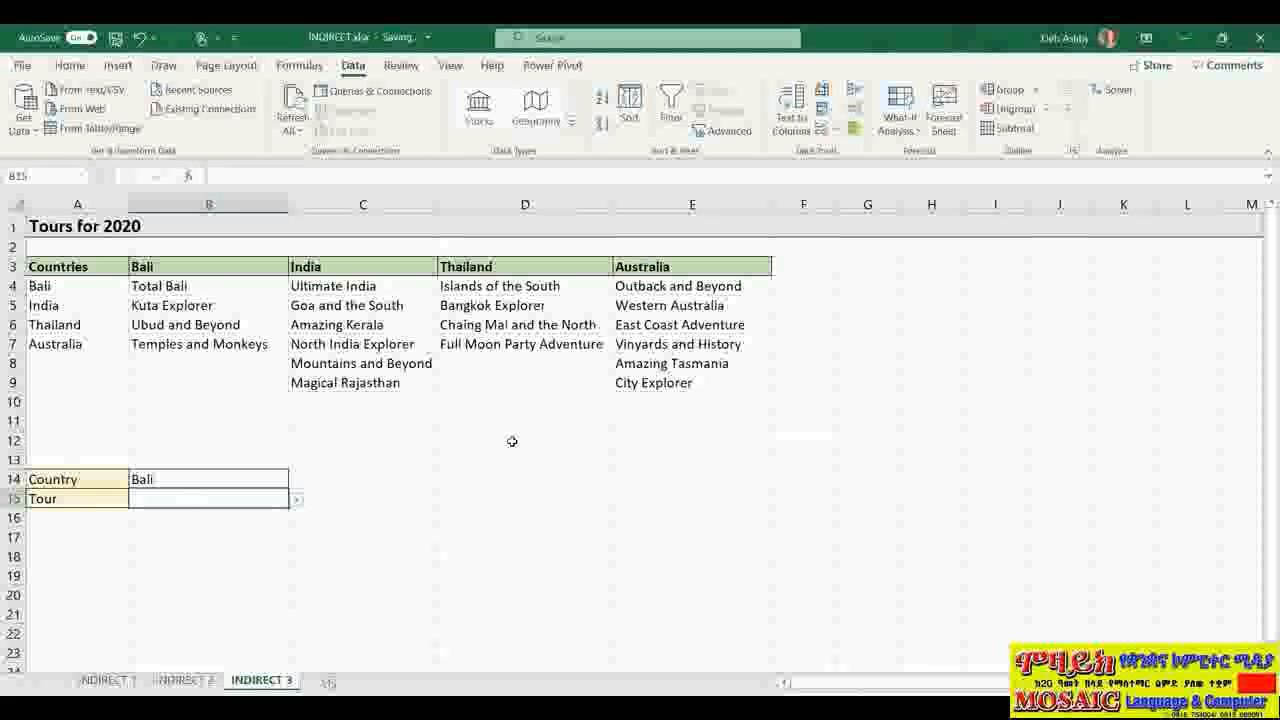